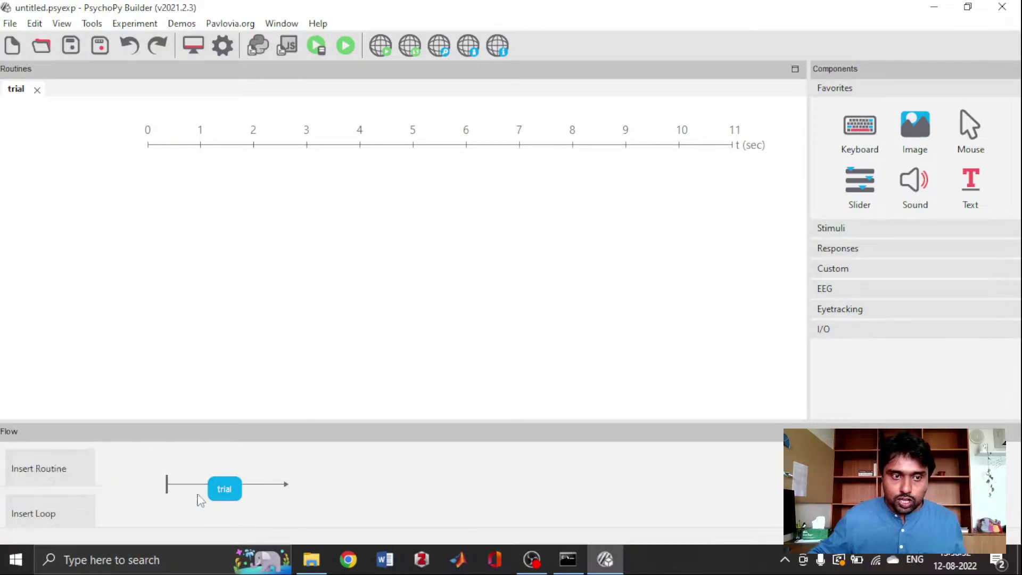
# Add a polygon stimulus named fixation to the trial routine, with circle as its shape.
pyautogui.click(229, 497)
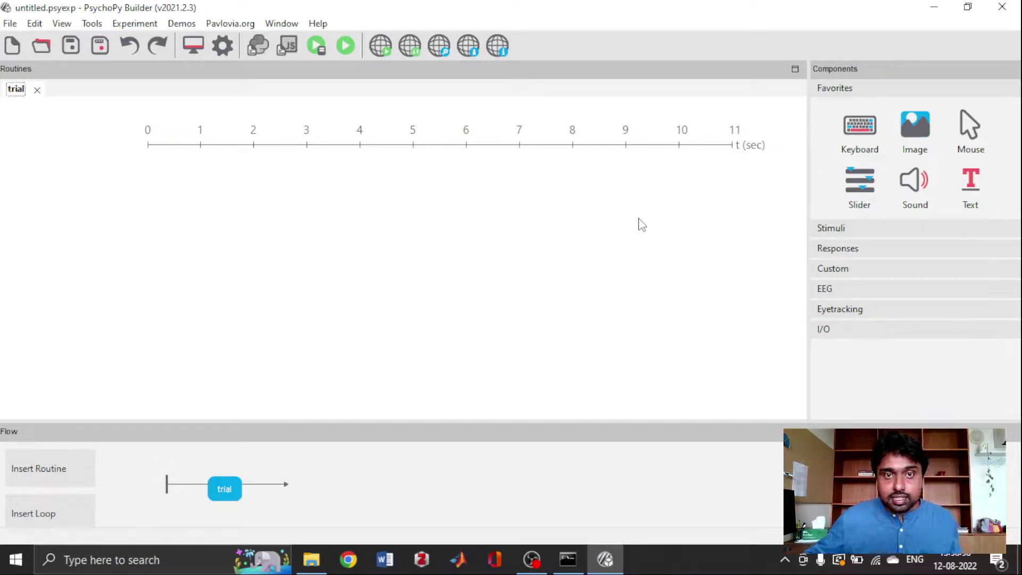
pyautogui.click(904, 234)
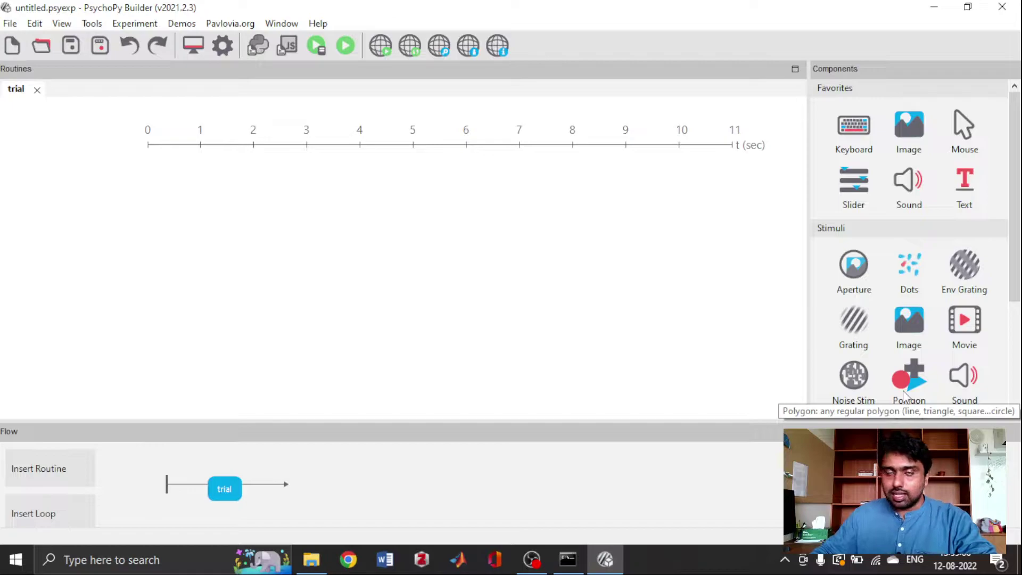
pyautogui.scroll(-1, 884, 248)
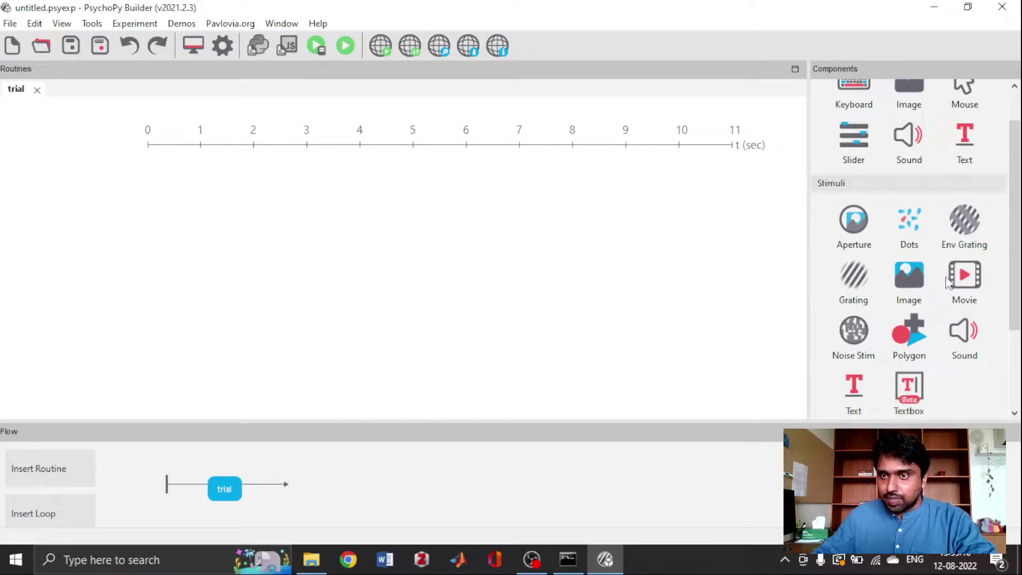
pyautogui.click(915, 336)
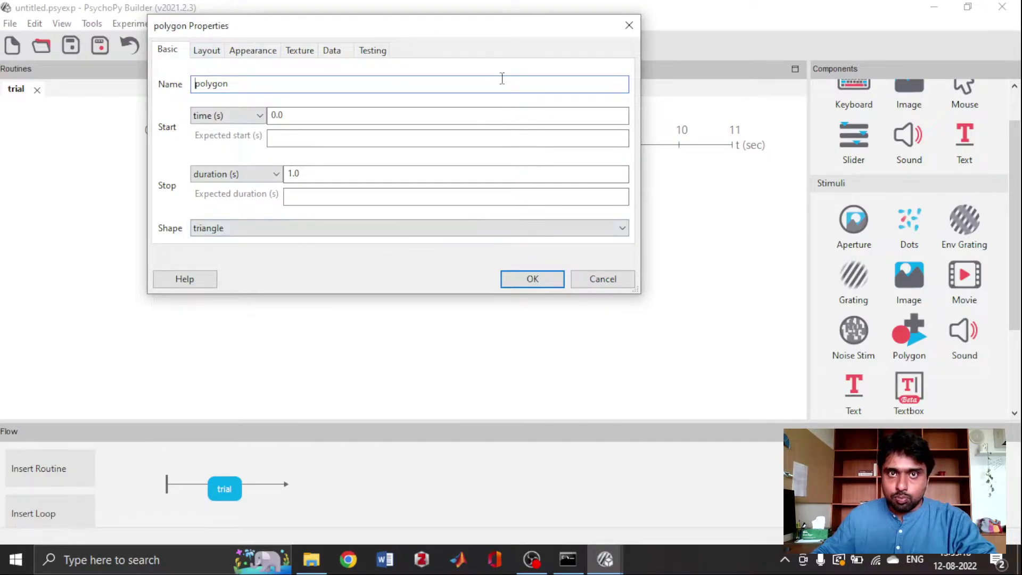
pyautogui.doubleClick(276, 84)
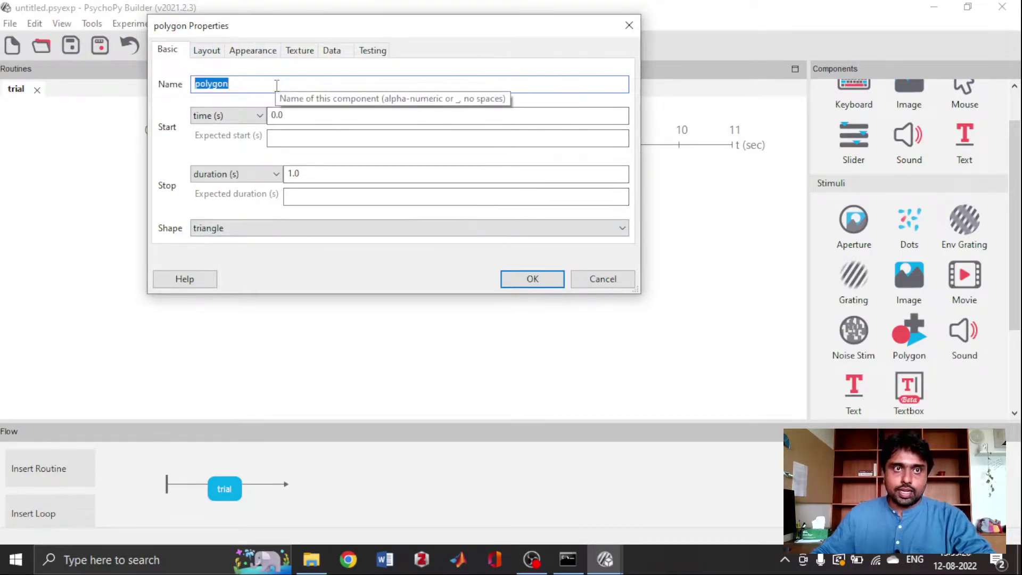
pyautogui.write('fixation')
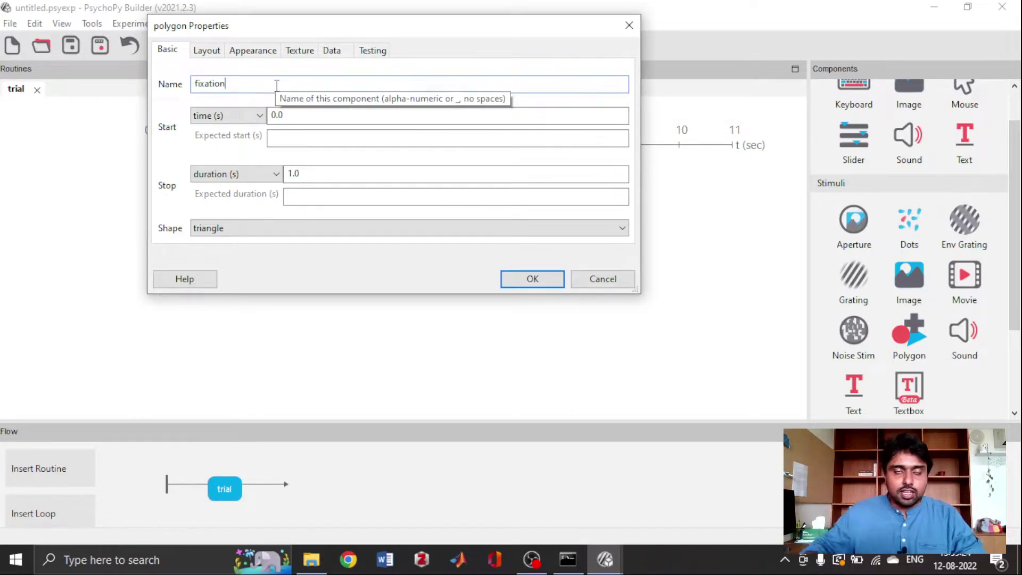
pyautogui.click(288, 229)
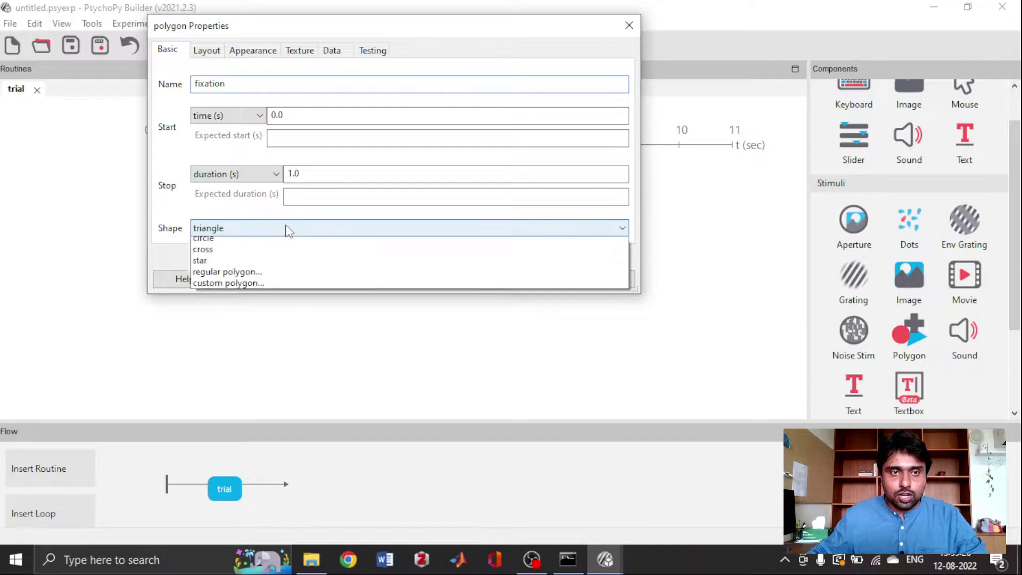
pyautogui.click(266, 276)
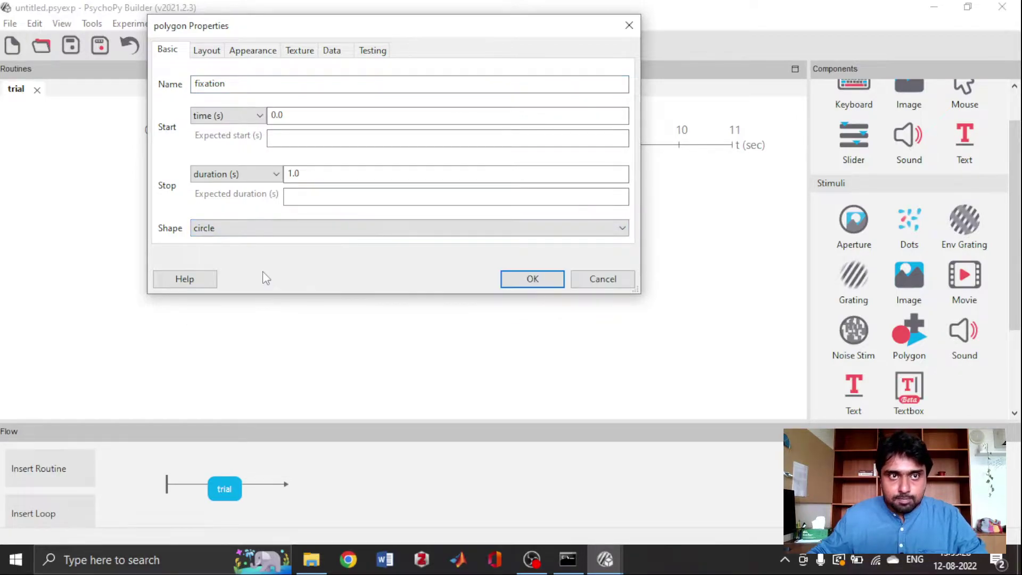
# Set the fixation stimulus to stop at a time of 0.5 s, using time (s) as the stop type.
pyautogui.click(276, 115)
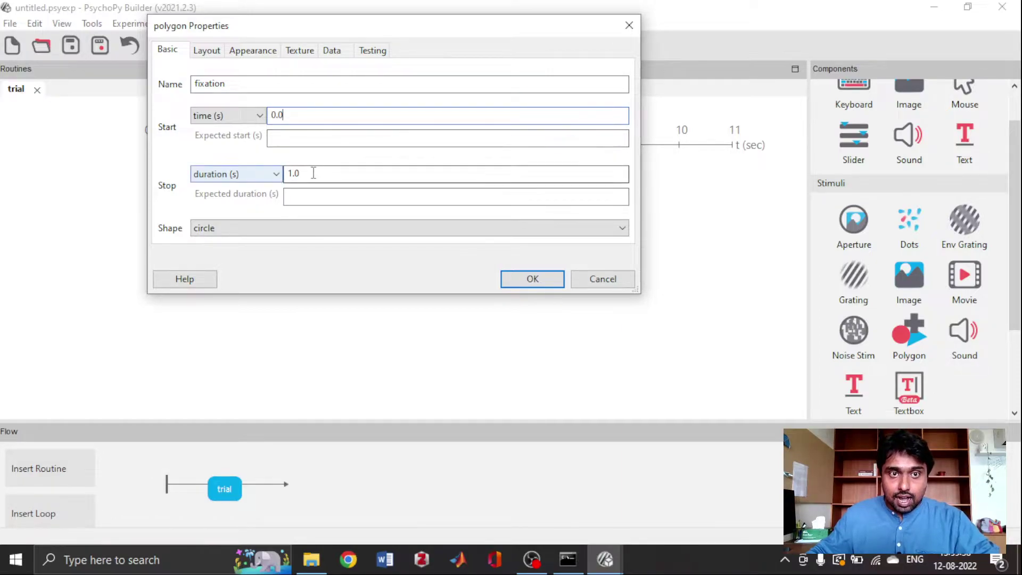
pyautogui.click(314, 173)
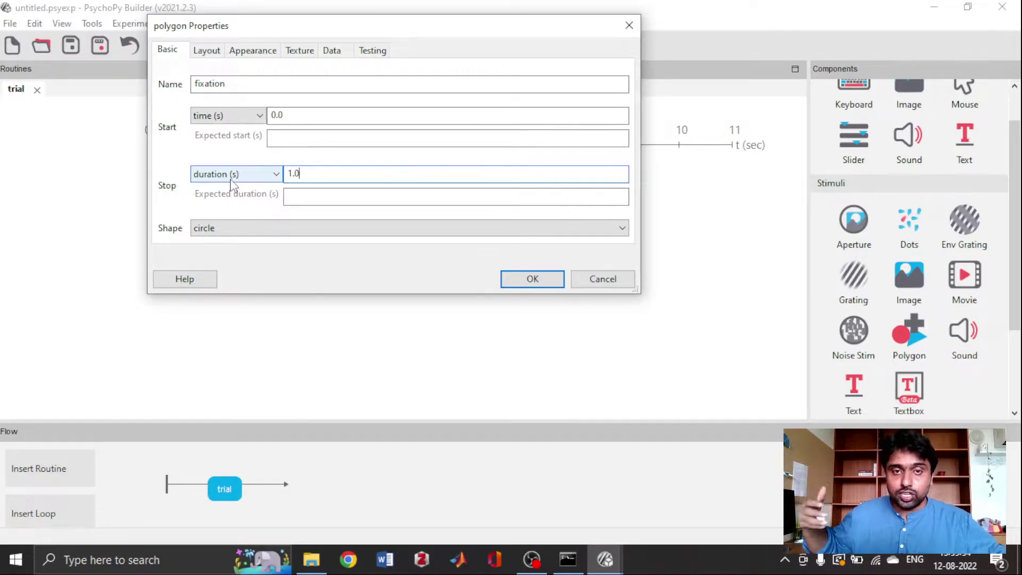
pyautogui.click(231, 180)
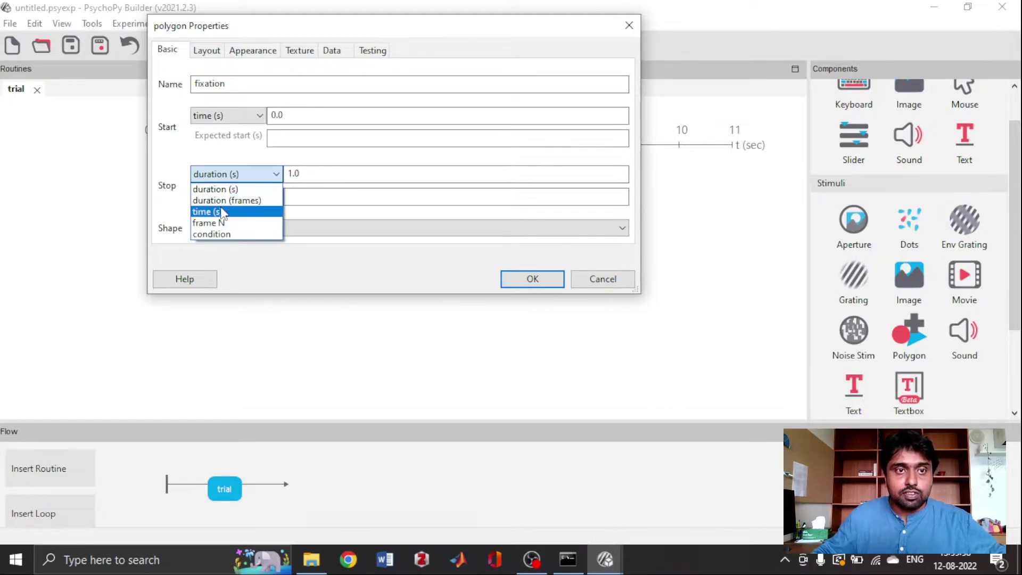
pyautogui.click(223, 211)
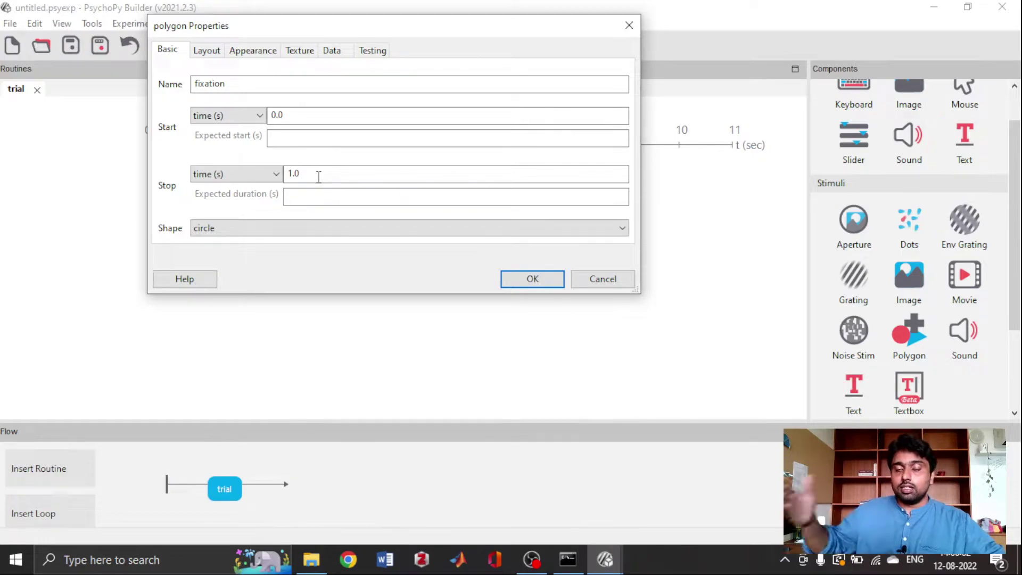
pyautogui.press('BackSpace')
pyautogui.press('BackSpace')
pyautogui.press('BackSpace')
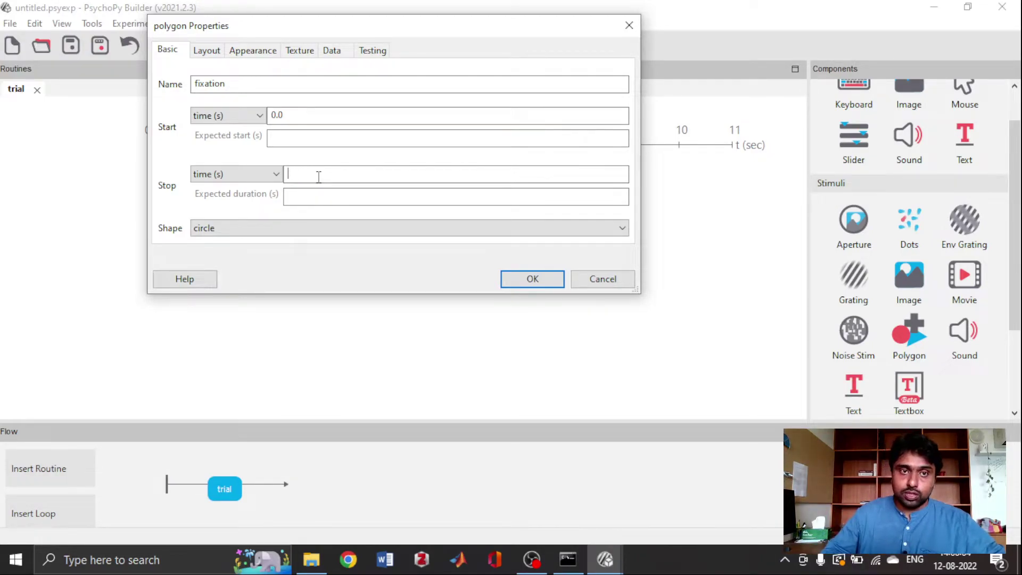
pyautogui.write('0.5')
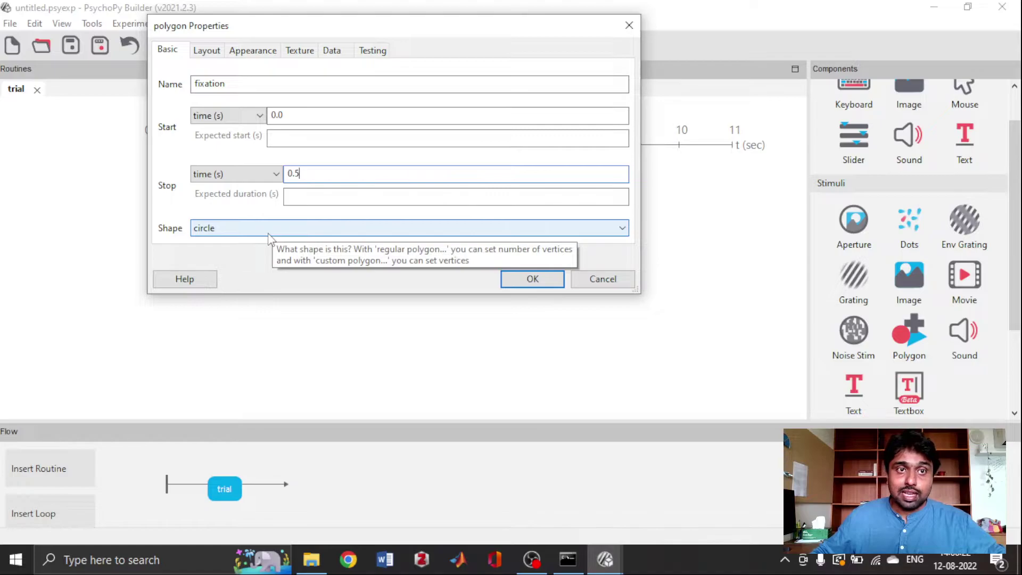
# Change the fixation stimulus's spatial units to pix.
pyautogui.click(199, 62)
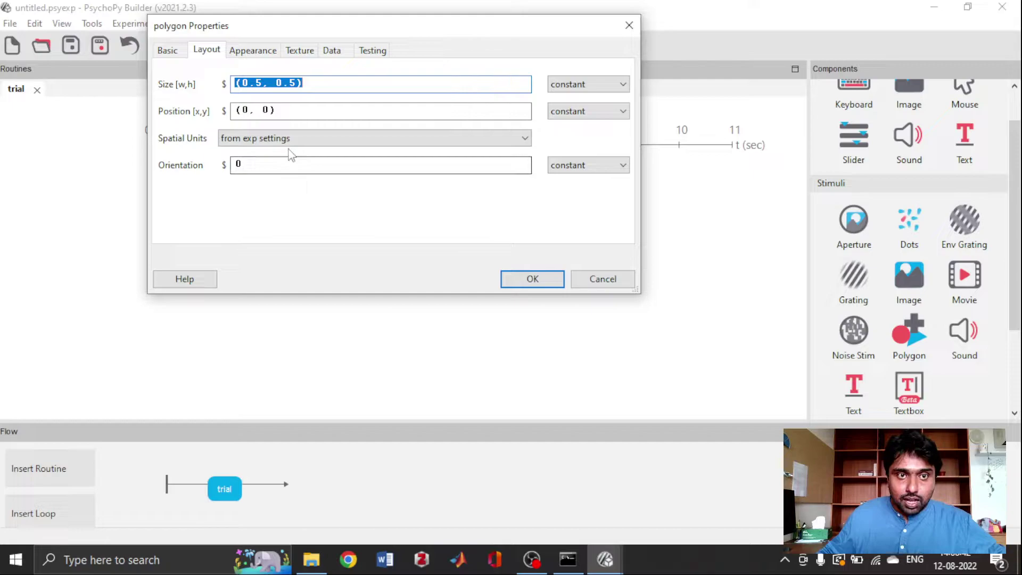
pyautogui.click(288, 140)
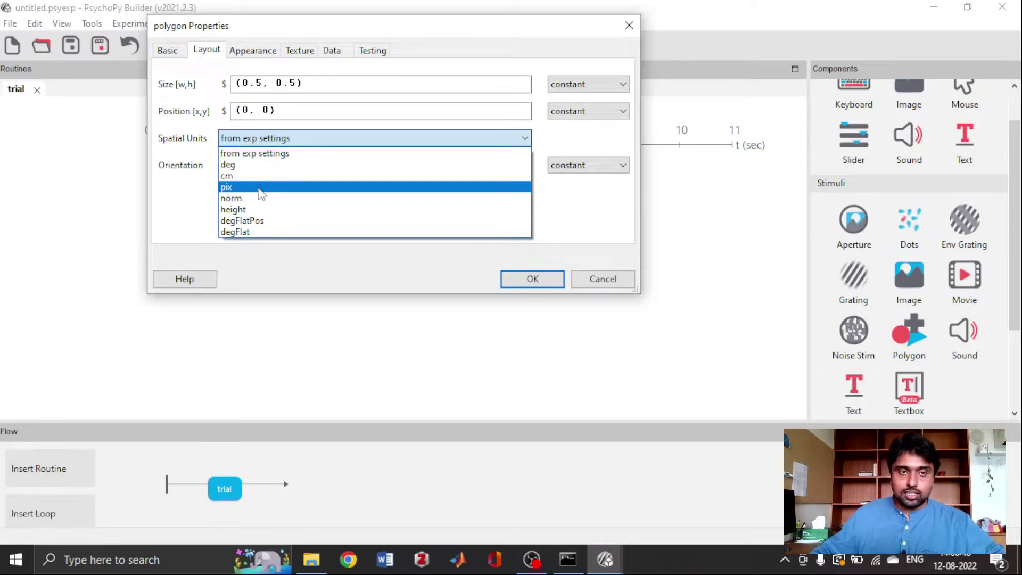
pyautogui.click(261, 189)
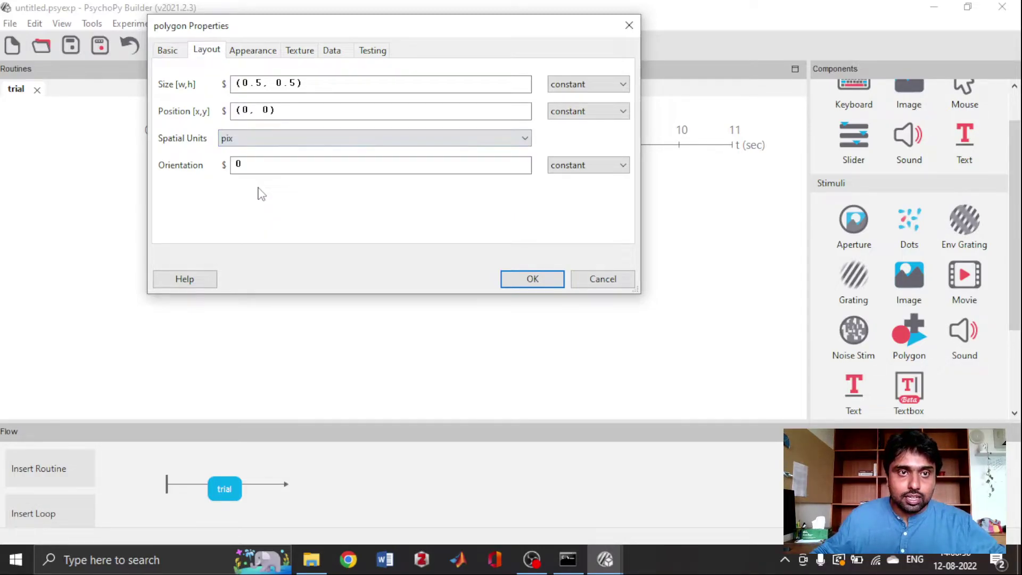
# Set the fixation stimulus's size to (10, 10).
pyautogui.hotkey('shift', 'Tab')
pyautogui.hotkey('shift', 'Tab')
pyautogui.hotkey('shift', 'Tab')
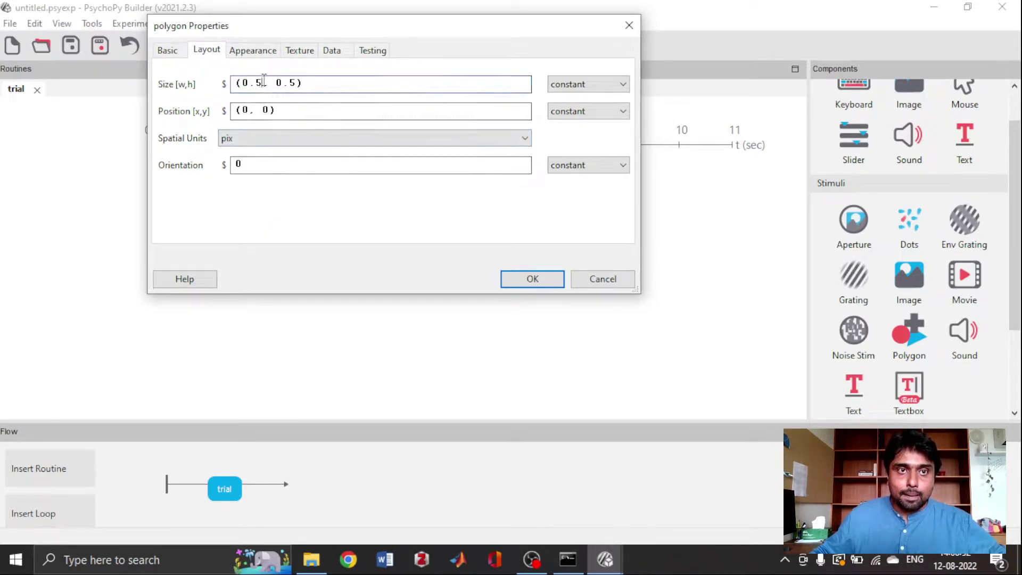
pyautogui.press('BackSpace')
pyautogui.press('BackSpace')
pyautogui.press('BackSpace')
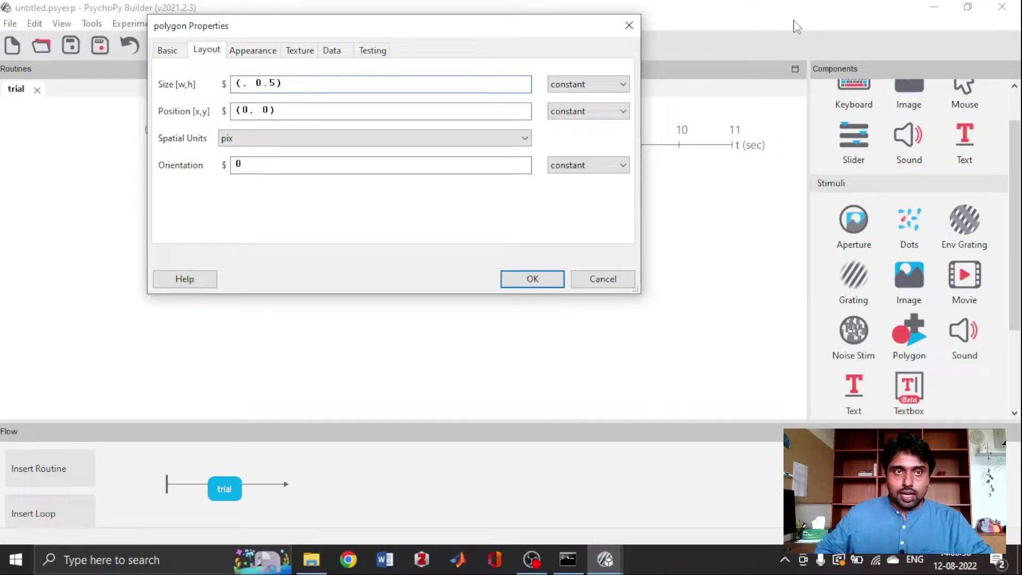
pyautogui.write('2')
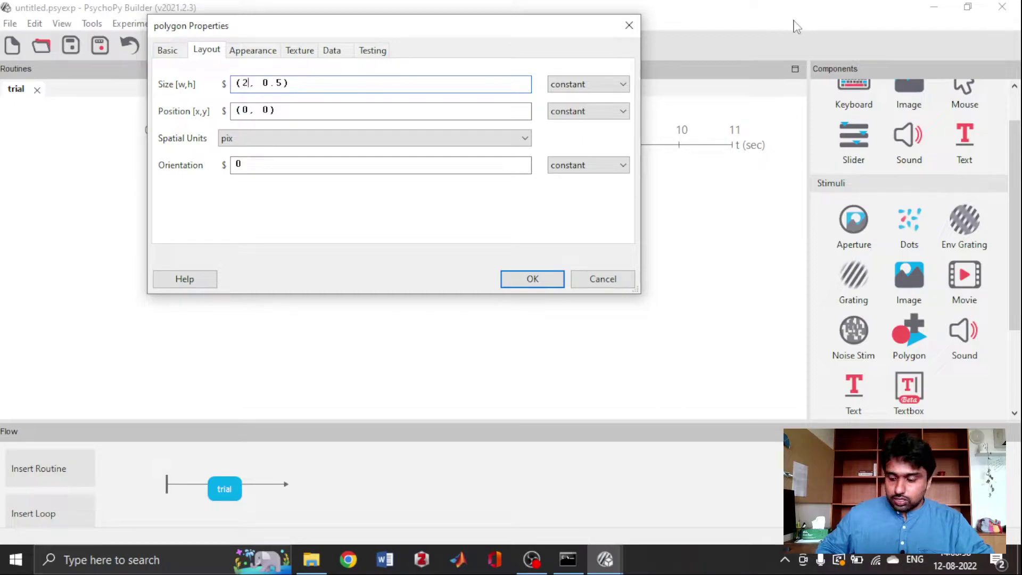
pyautogui.press('BackSpace')
pyautogui.write('10')
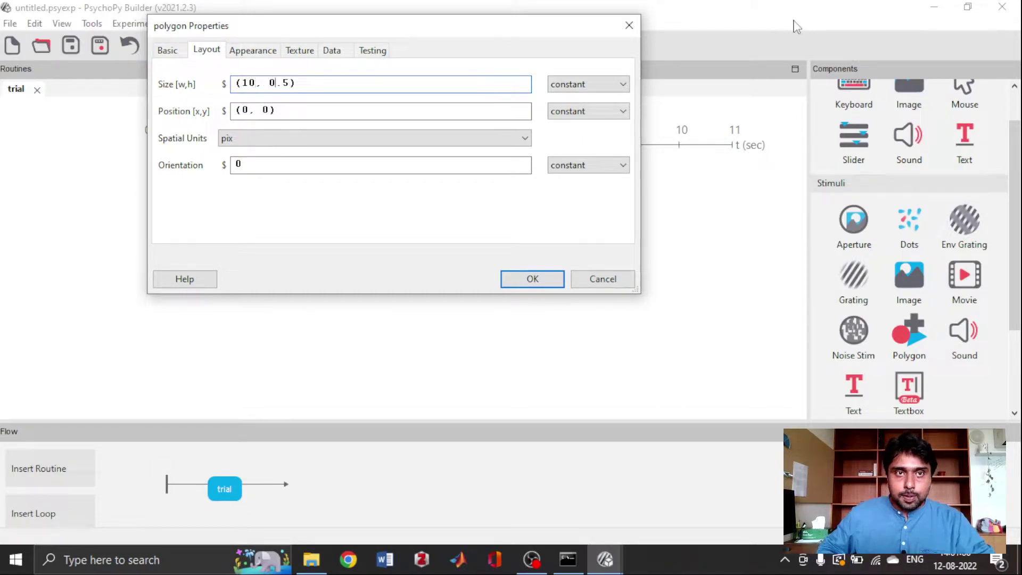
pyautogui.write('10')
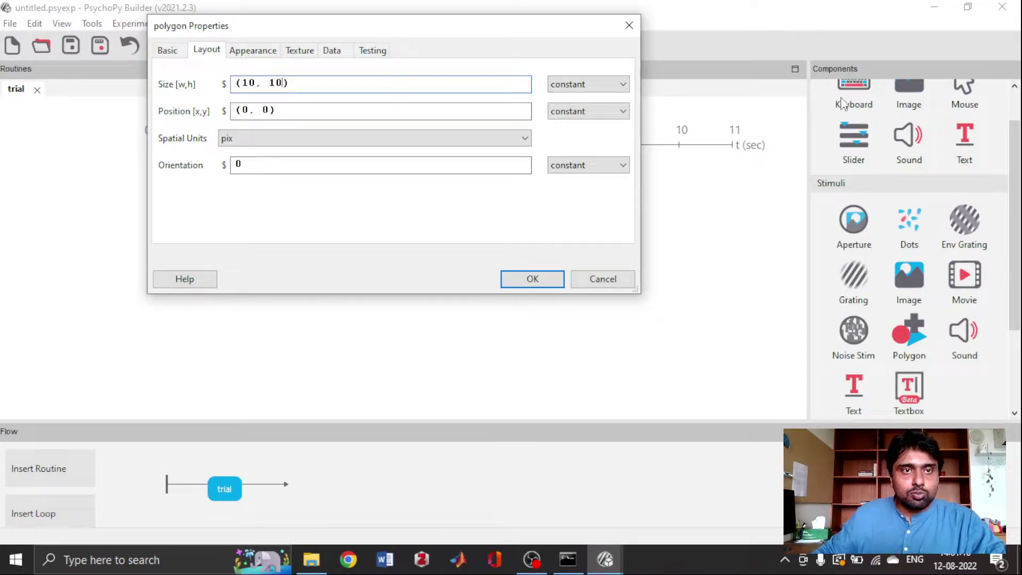
# Check the fixation's fill color setting, keep it white, and confirm the component's properties.
pyautogui.click(256, 53)
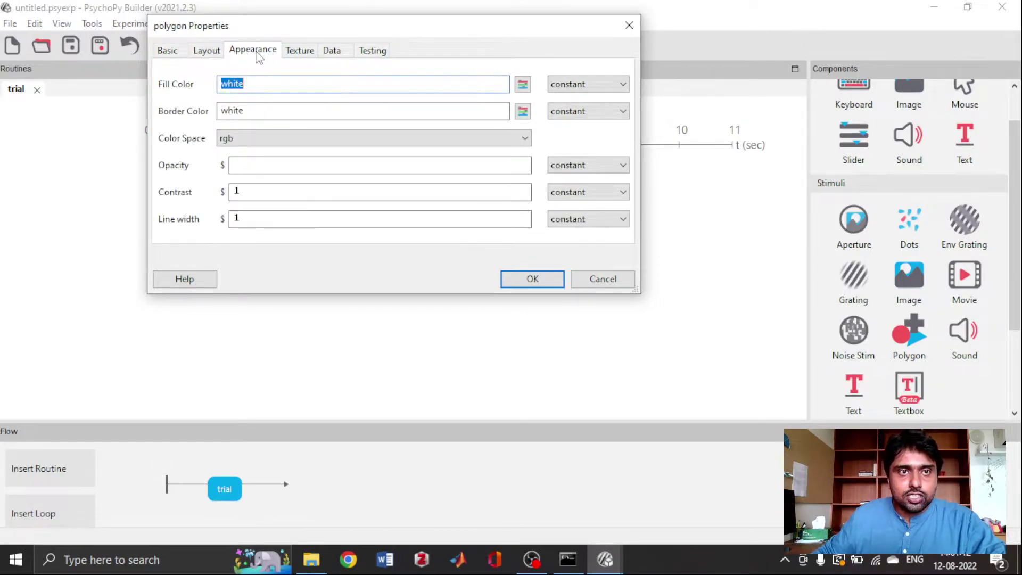
pyautogui.click(265, 86)
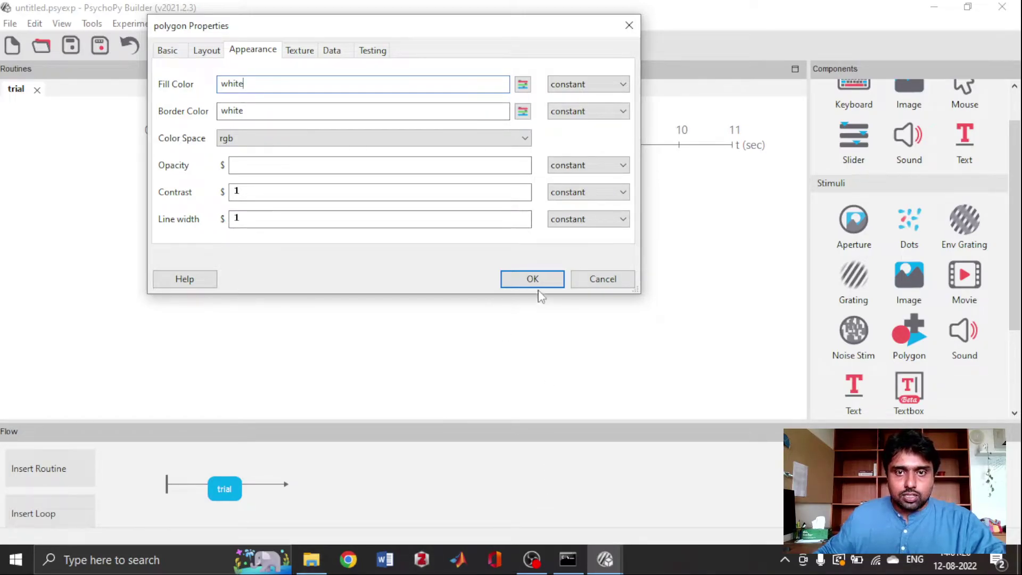
pyautogui.click(534, 280)
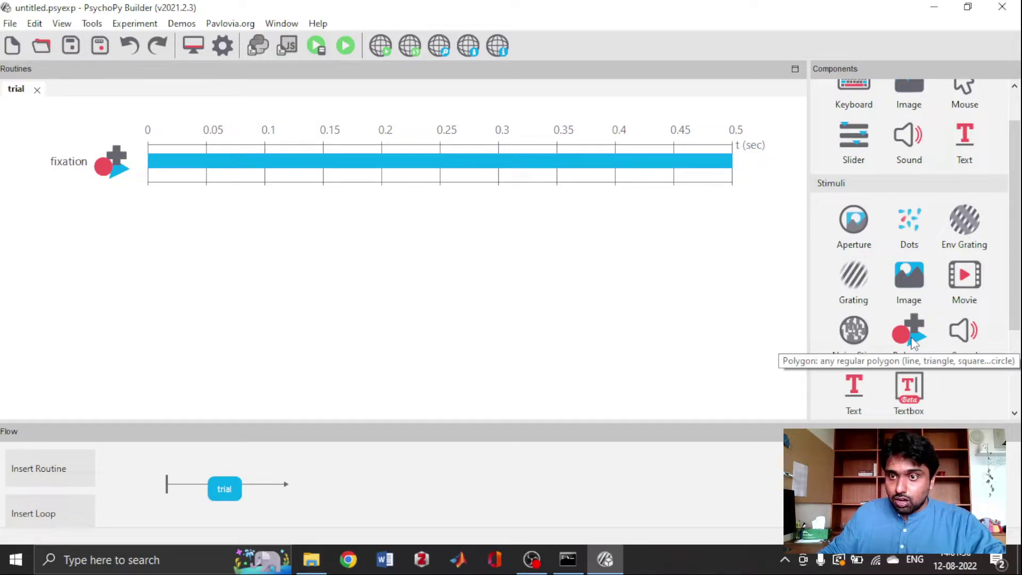
# Add a second polygon stimulus to the trial routine, named target and starting at 0.5 s.
pyautogui.click(909, 339)
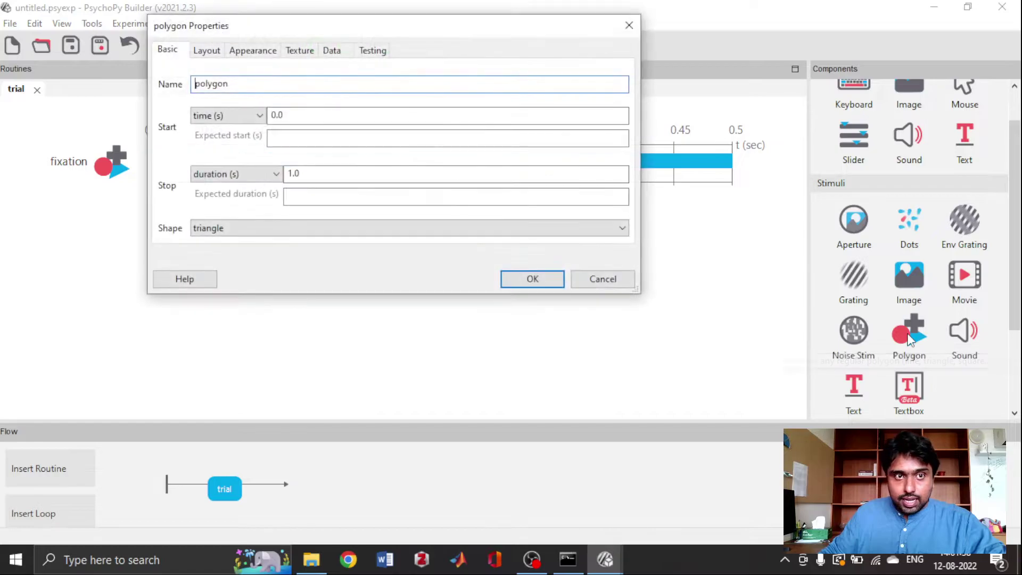
pyautogui.doubleClick(306, 84)
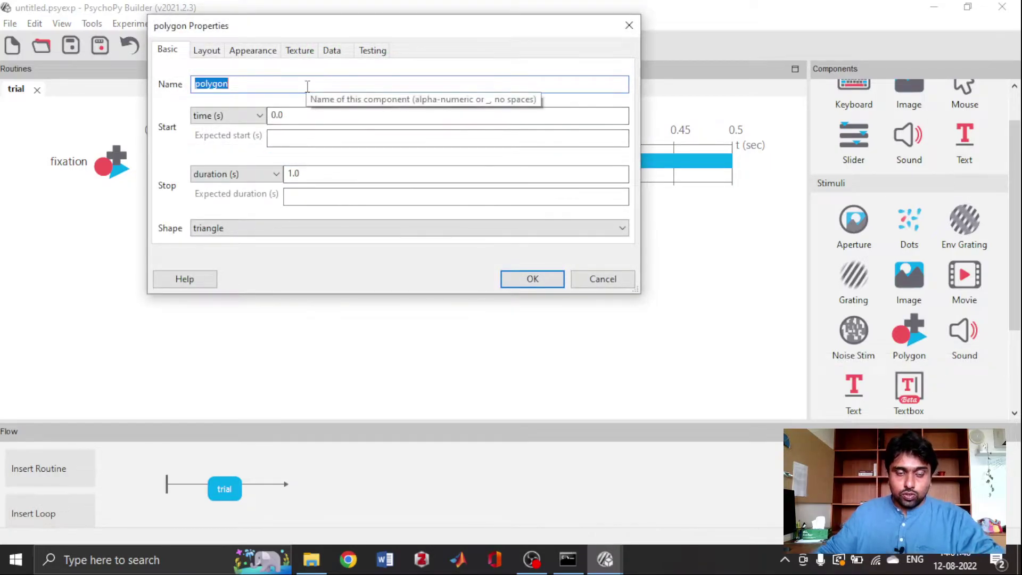
pyautogui.write('target')
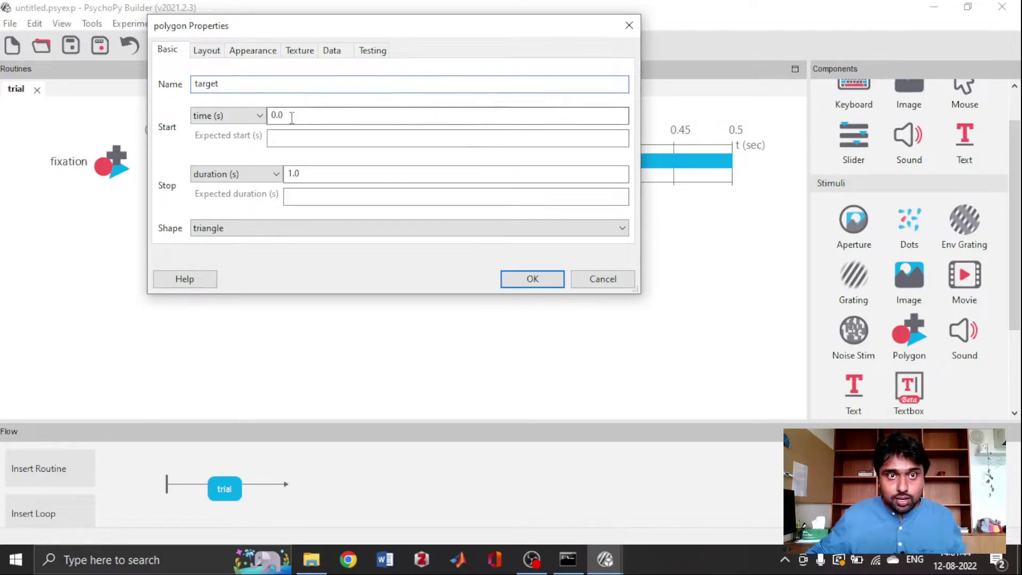
pyautogui.click(296, 118)
pyautogui.press('BackSpace')
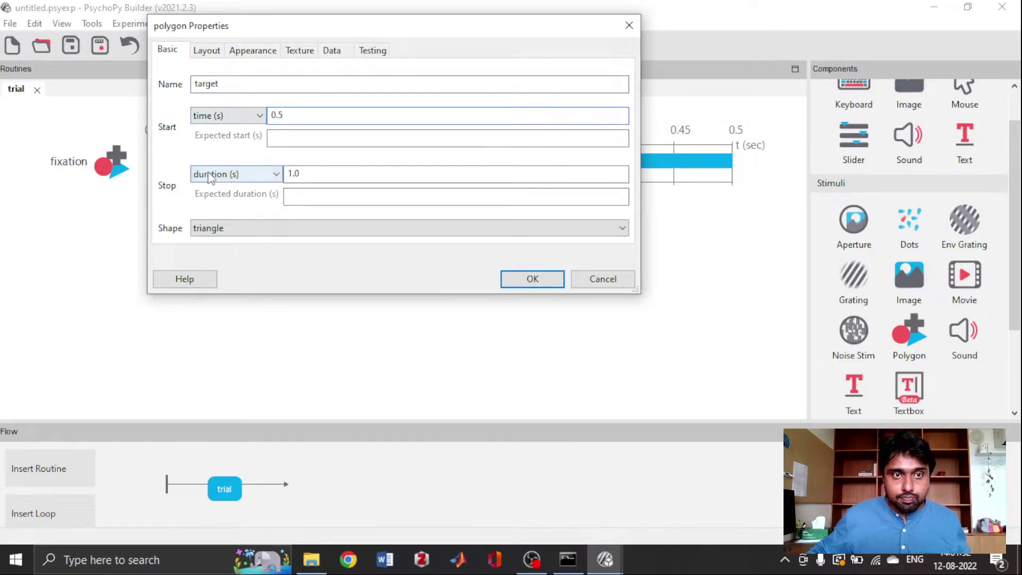
# Set the target to stop at a time of 5.0 s, using time (s) as the stop type, and make its shape a rectangle.
pyautogui.click(208, 174)
pyautogui.click(210, 212)
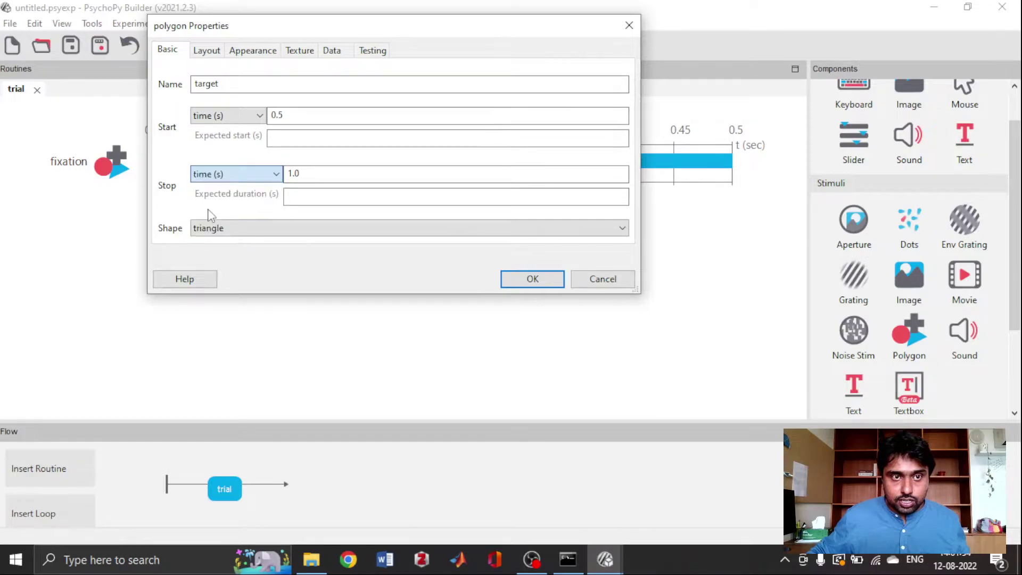
pyautogui.click(323, 175)
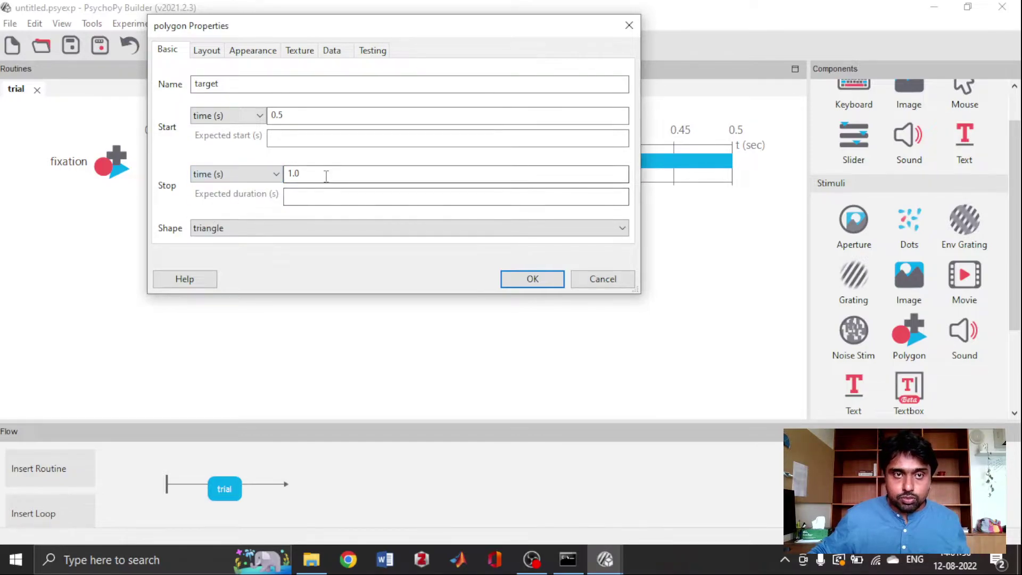
pyautogui.press('BackSpace')
pyautogui.press('BackSpace')
pyautogui.press('BackSpace')
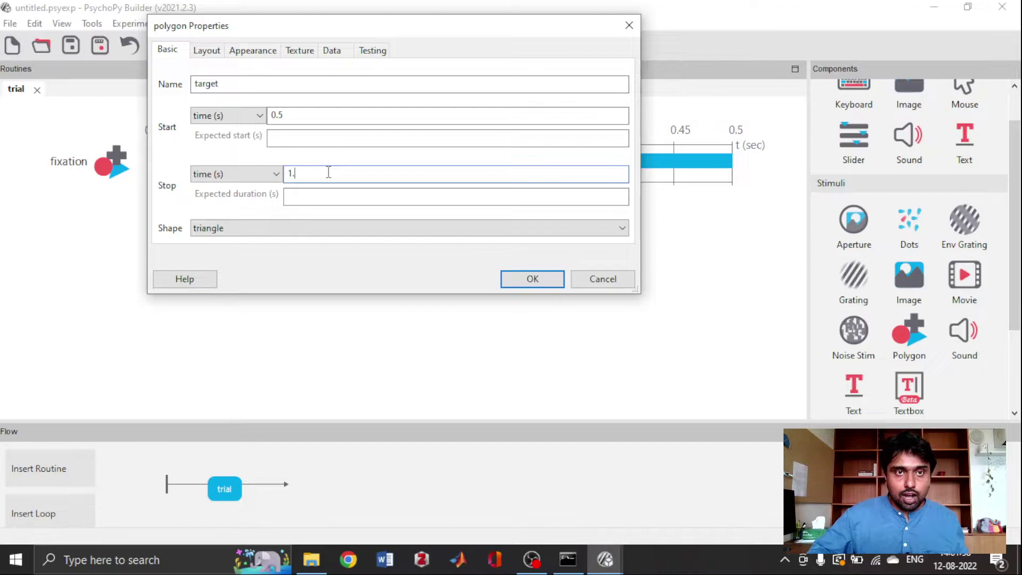
pyautogui.write('5.0')
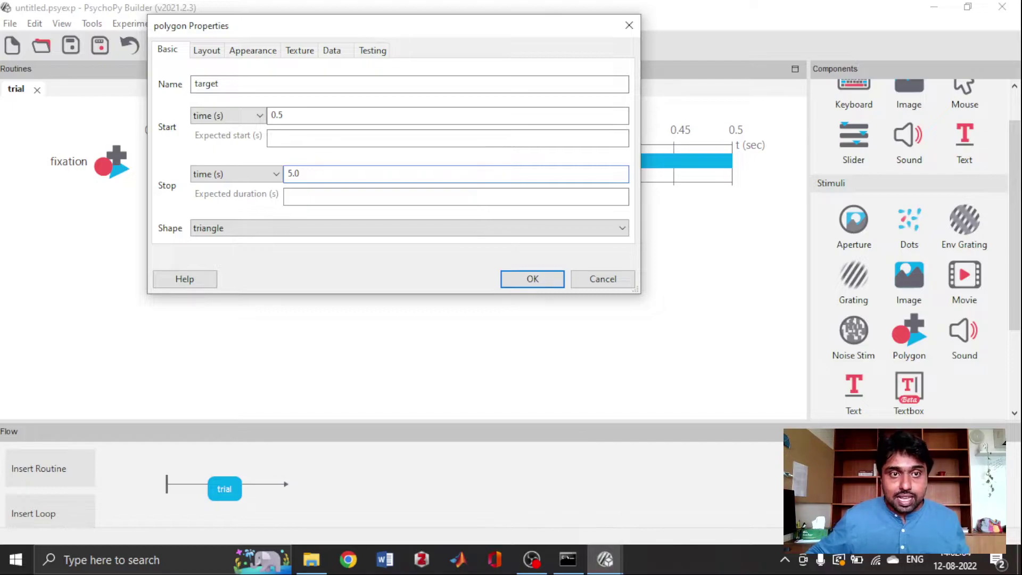
pyautogui.click(341, 230)
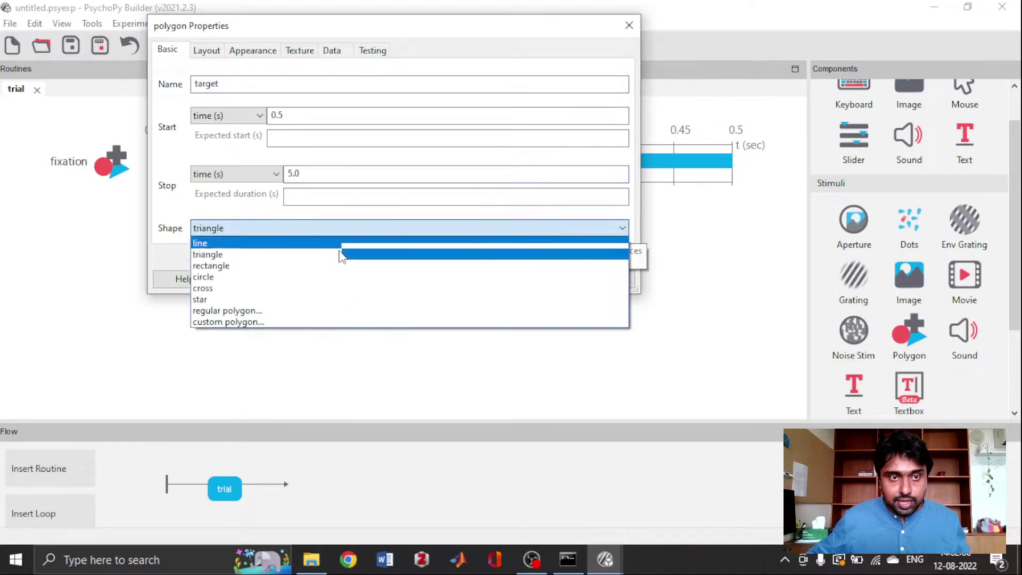
pyautogui.click(340, 266)
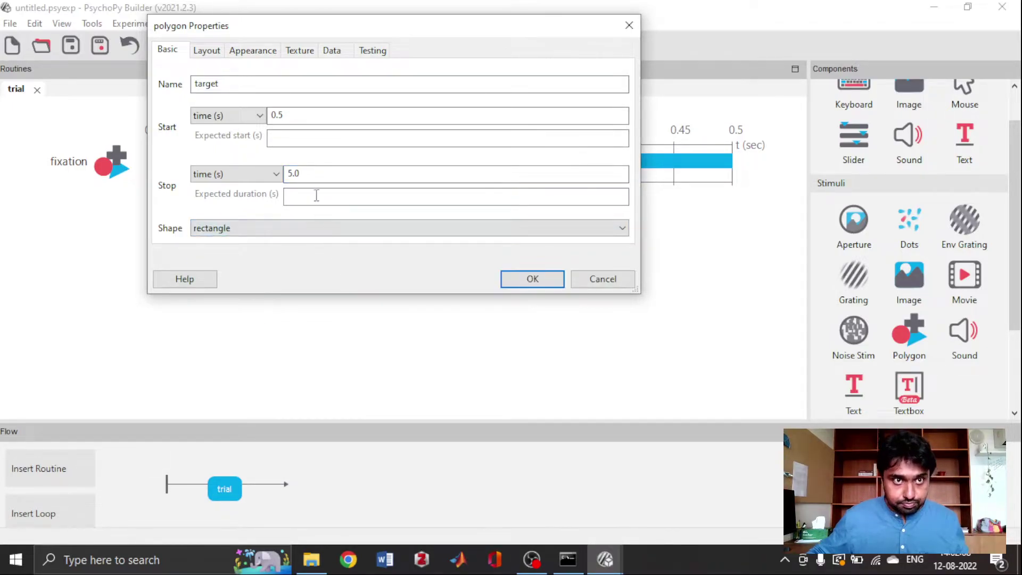
# Set the target stimulus's spatial units to pix in its layout settings.
pyautogui.click(205, 55)
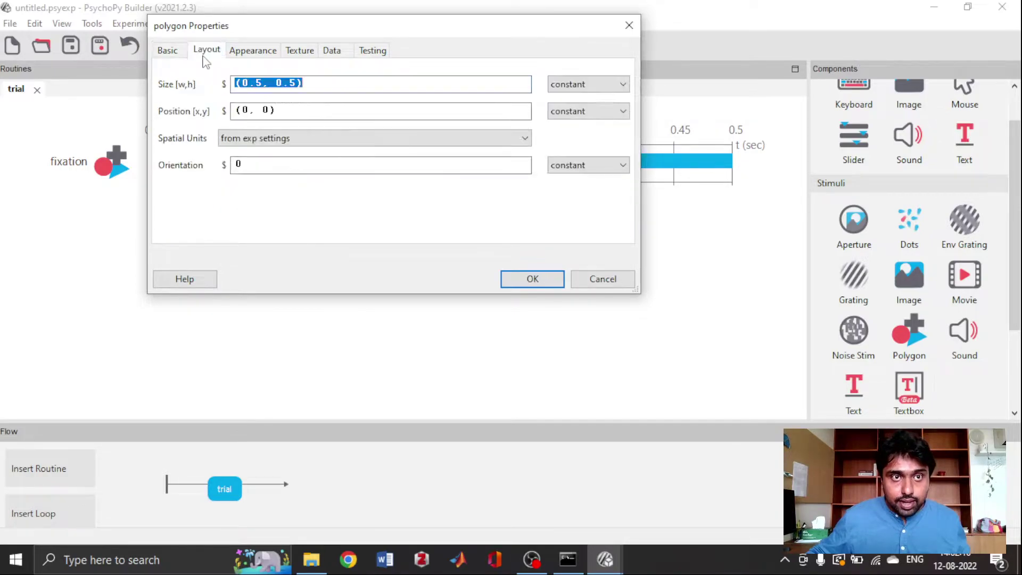
pyautogui.click(234, 139)
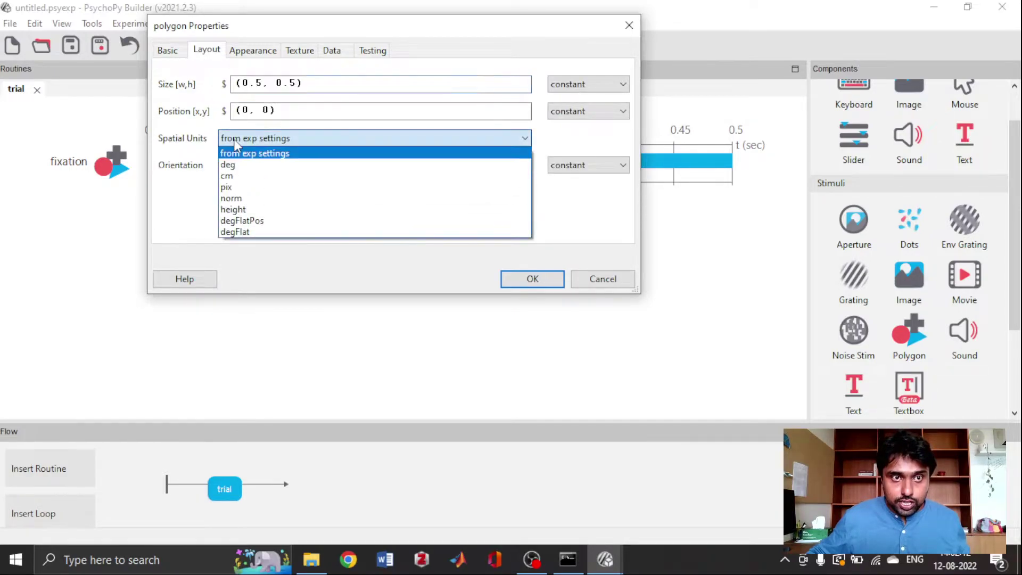
pyautogui.click(234, 189)
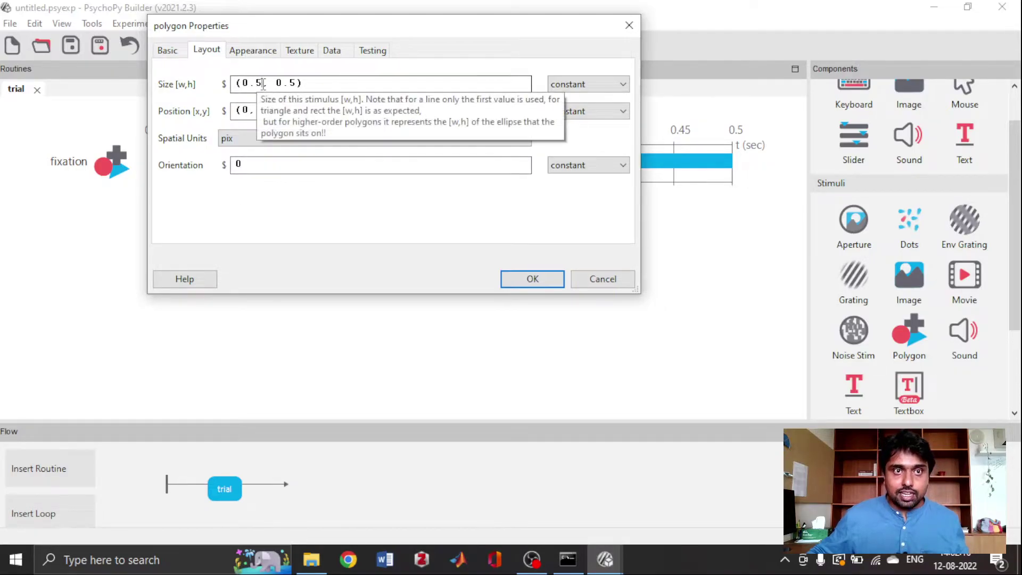
# Set the target stimulus's size to (100, 100).
pyautogui.click(258, 85)
pyautogui.press('BackSpace')
pyautogui.press('BackSpace')
pyautogui.press('BackSpace')
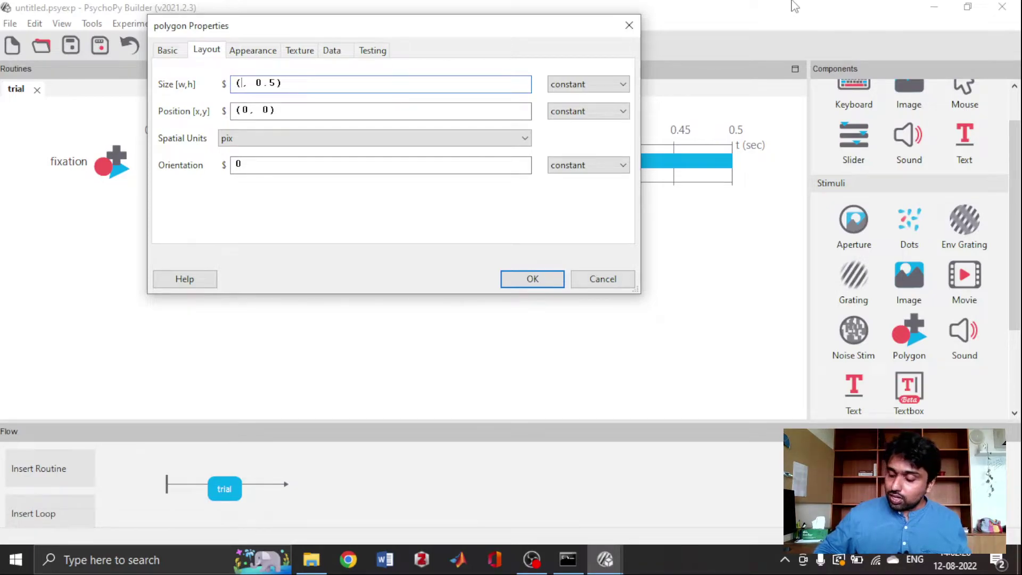
pyautogui.write('100')
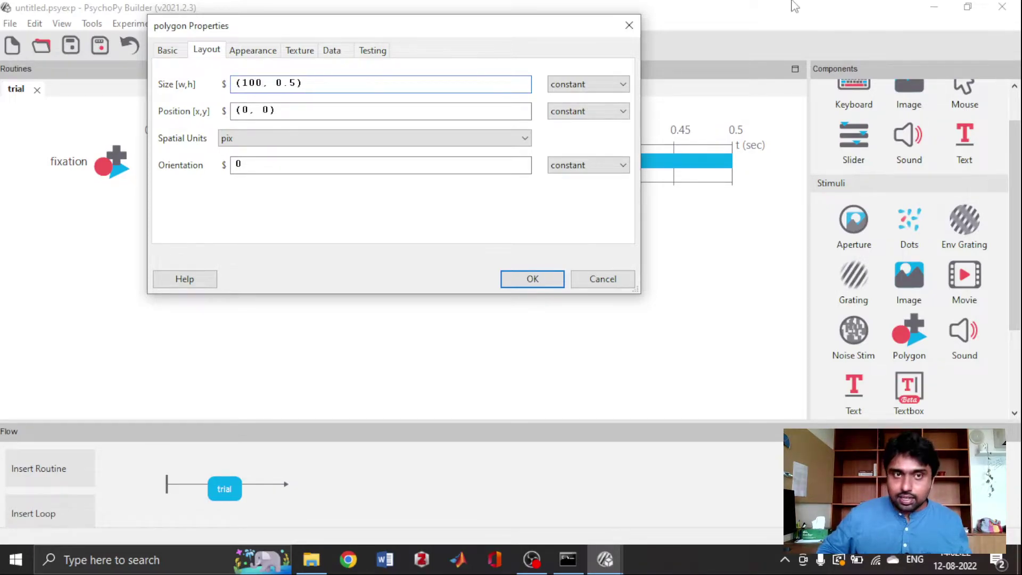
pyautogui.press('BackSpace')
pyautogui.press('BackSpace')
pyautogui.press('BackSpace')
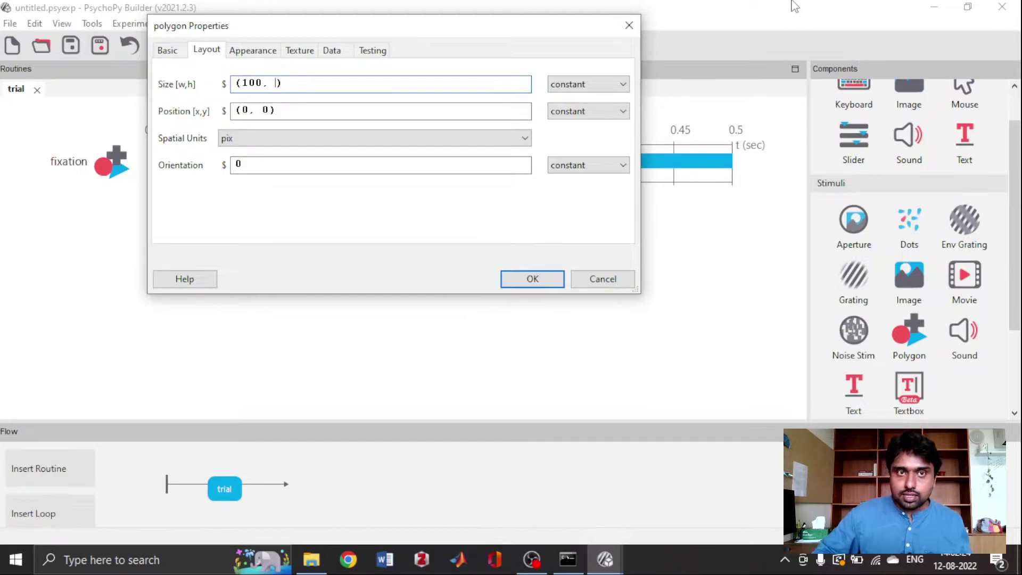
pyautogui.write('100')
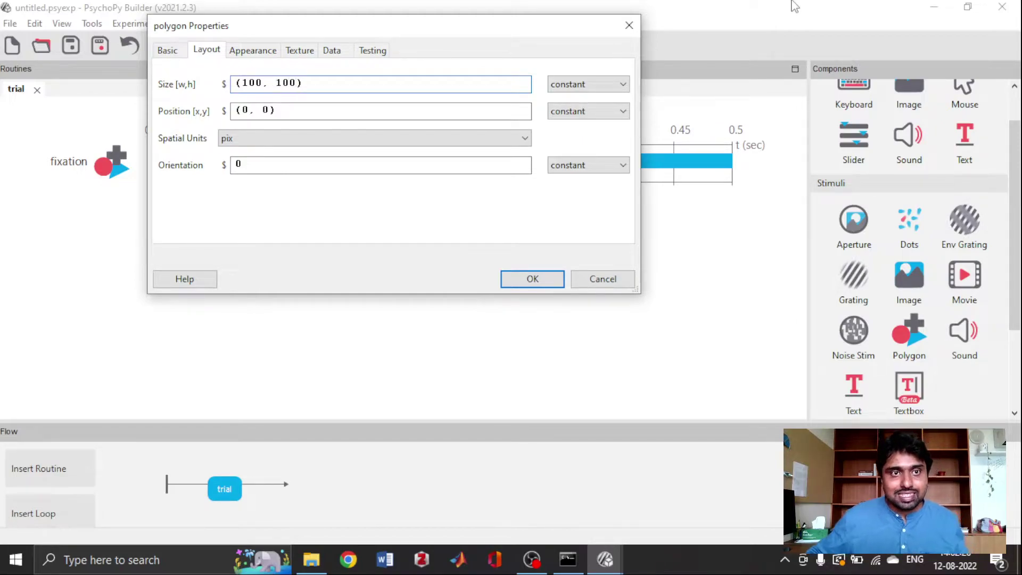
# Review the target's position, appearance and timing settings, and confirm the component's properties.
pyautogui.click(302, 111)
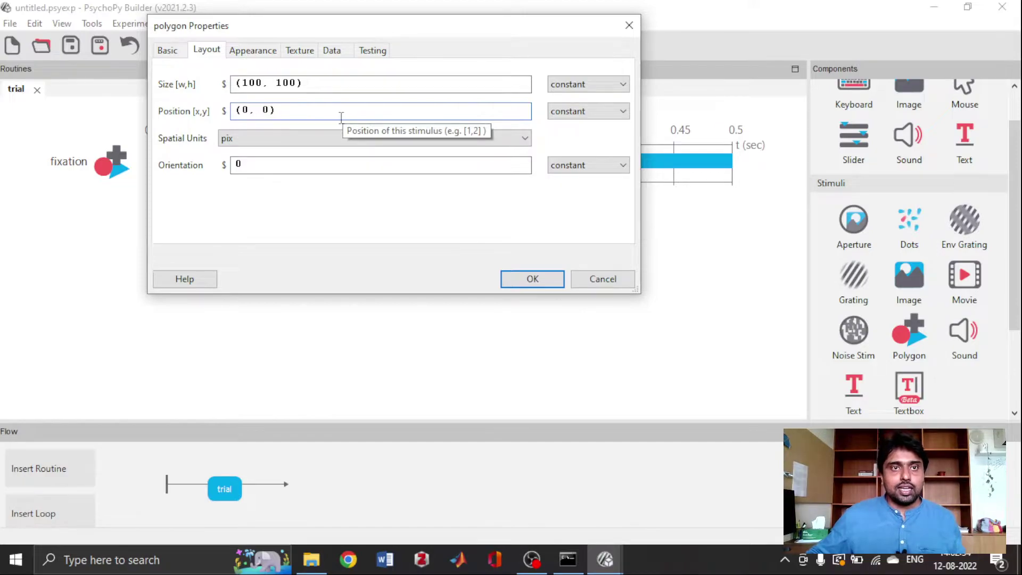
pyautogui.click(253, 50)
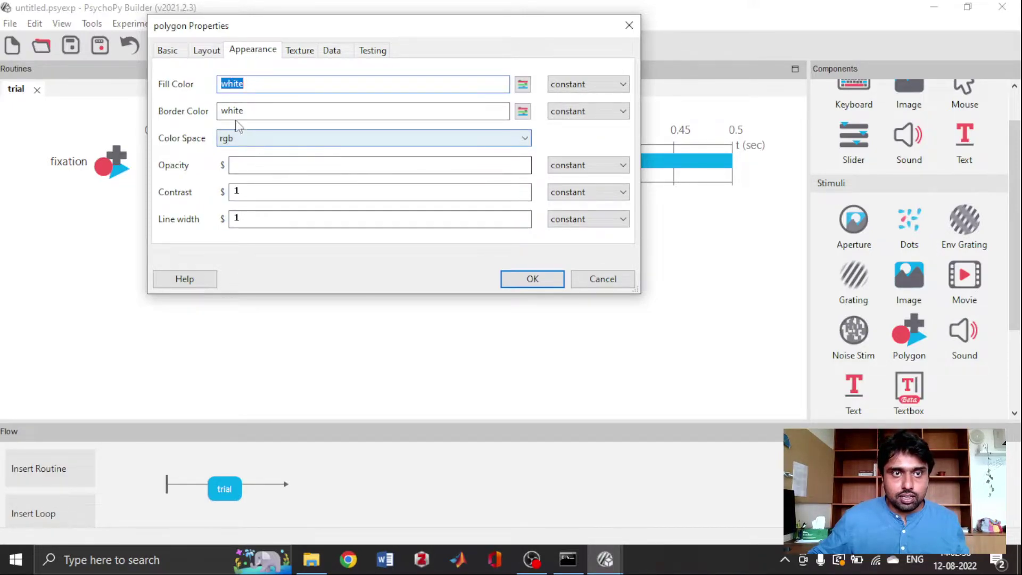
pyautogui.click(207, 50)
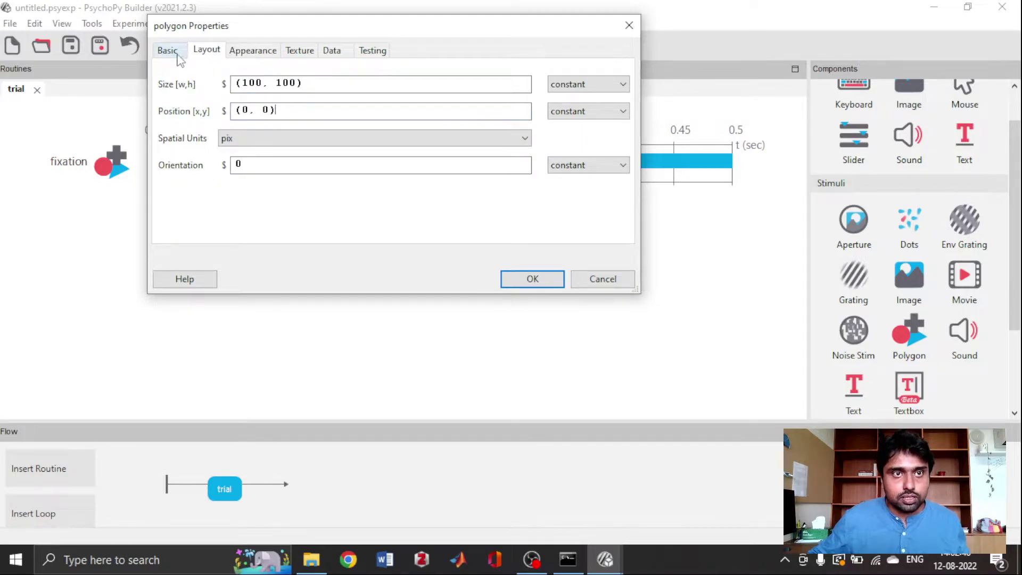
pyautogui.click(169, 51)
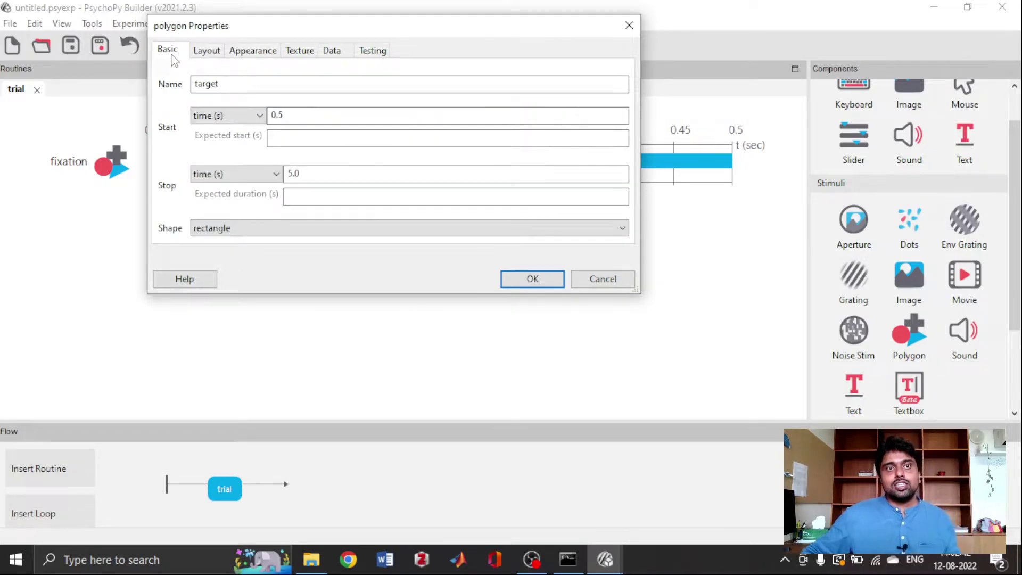
pyautogui.click(292, 116)
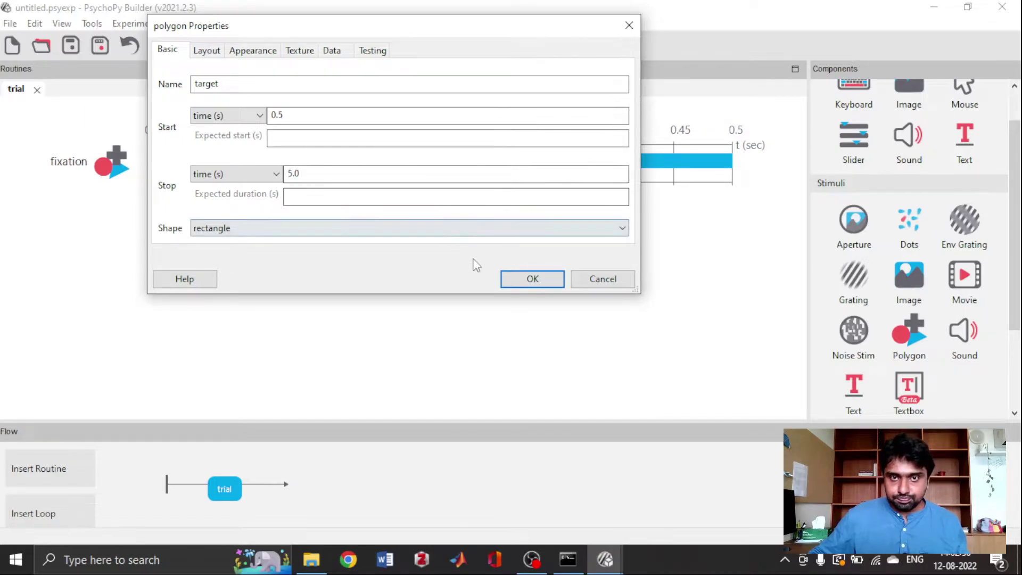
pyautogui.click(518, 283)
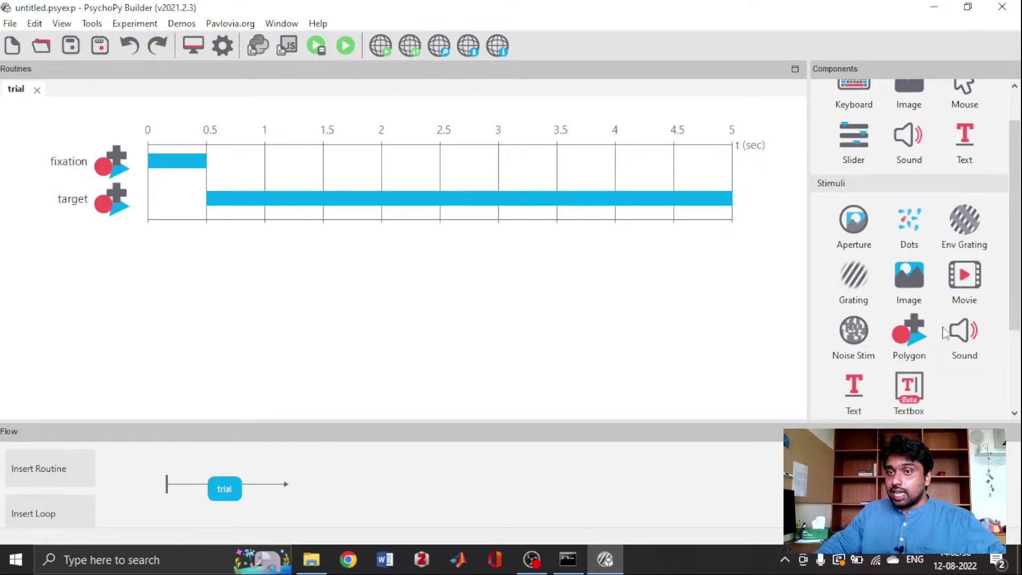
# Add a keyboard response component to the trial routine.
pyautogui.scroll(-3, 924, 265)
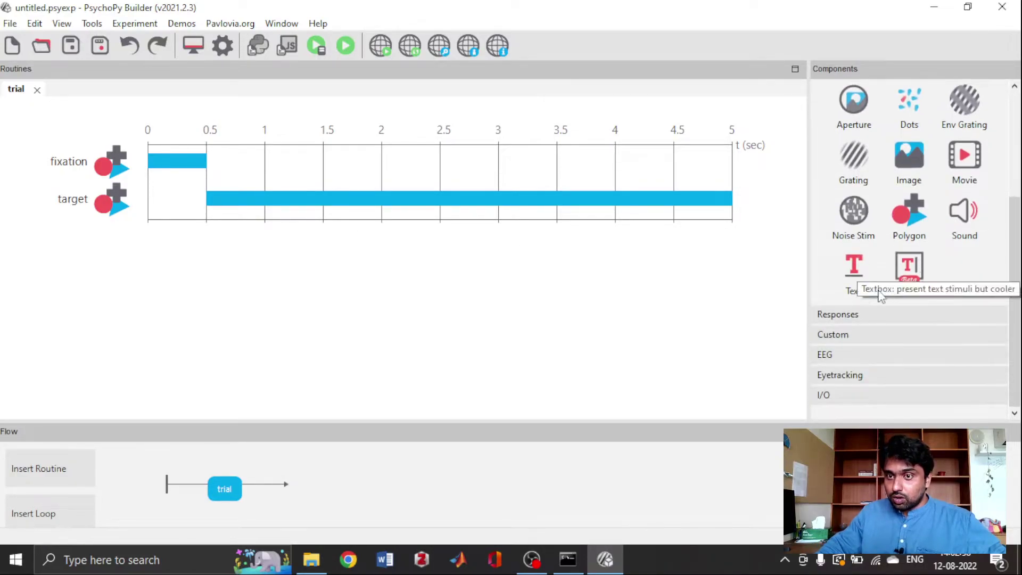
pyautogui.click(854, 316)
pyautogui.scroll(-5, 897, 268)
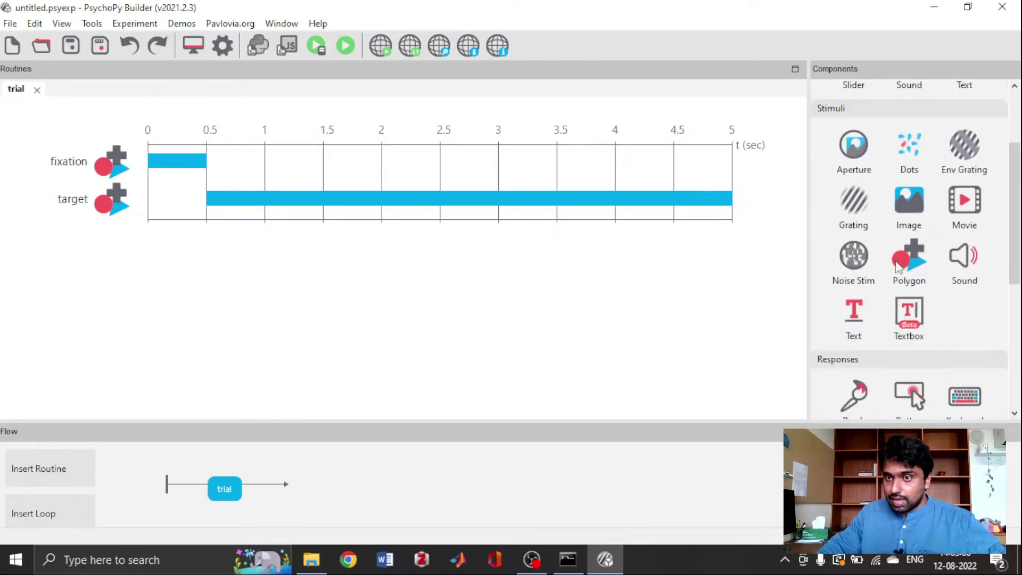
pyautogui.scroll(-3, 898, 268)
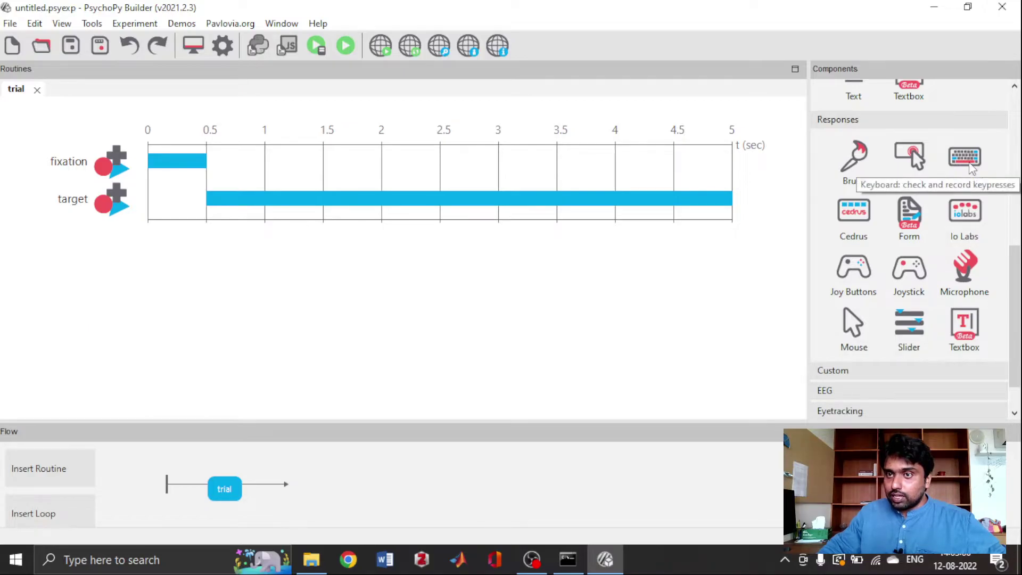
pyautogui.click(972, 168)
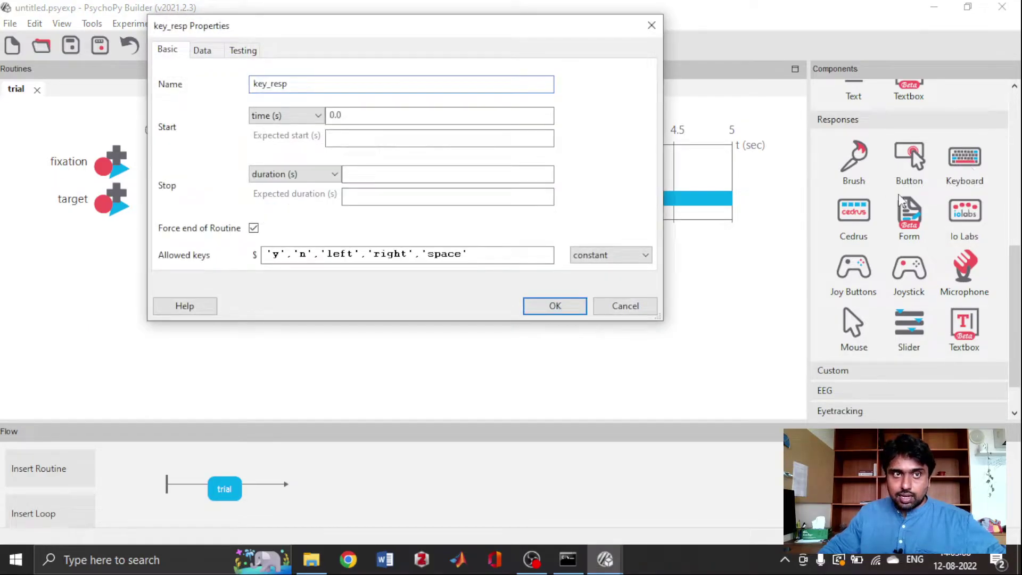
# Set the keyboard response to start at 0.5 s and use time (s) as its stop type.
pyautogui.click(333, 115)
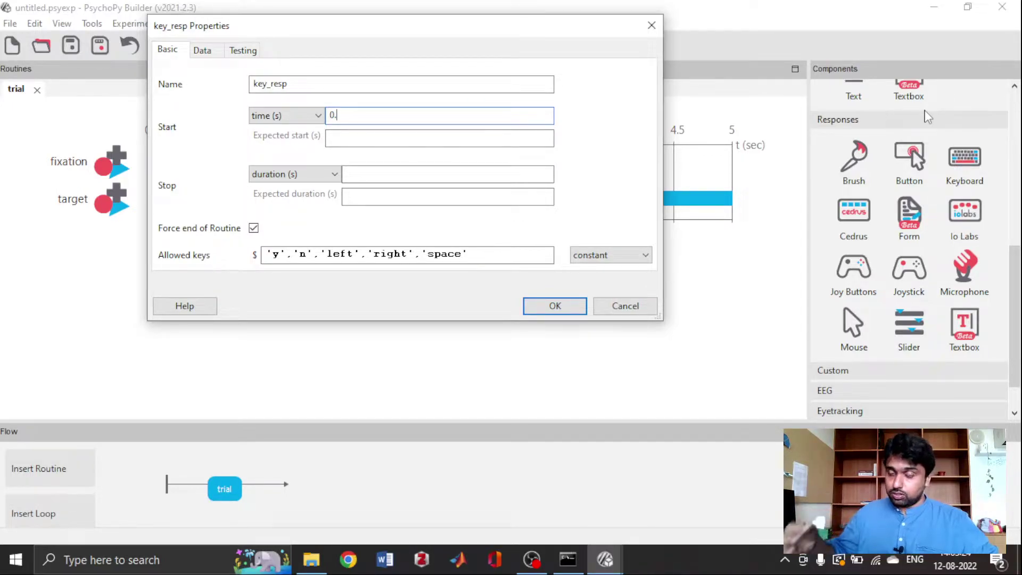
pyautogui.write('5')
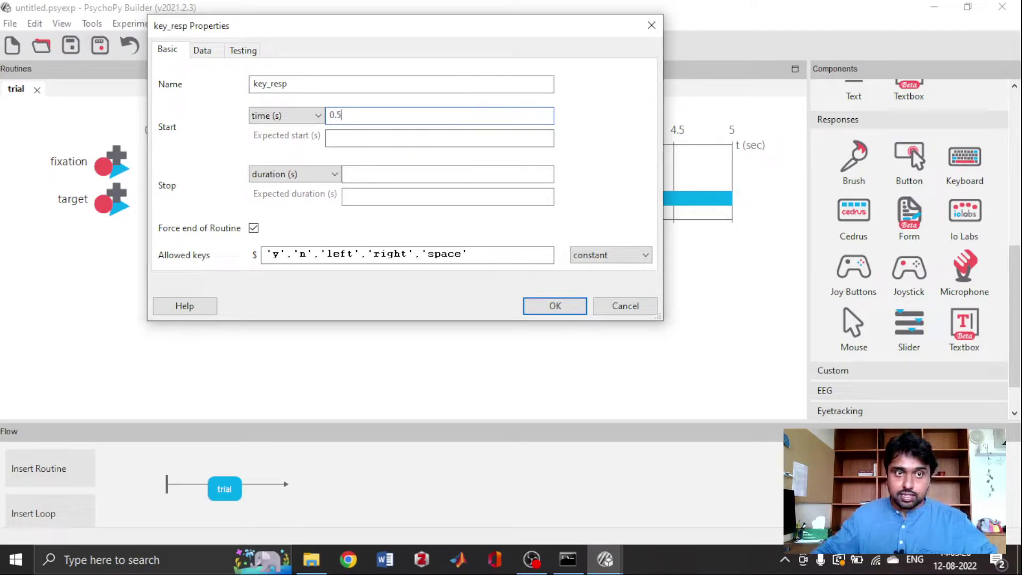
pyautogui.click(331, 174)
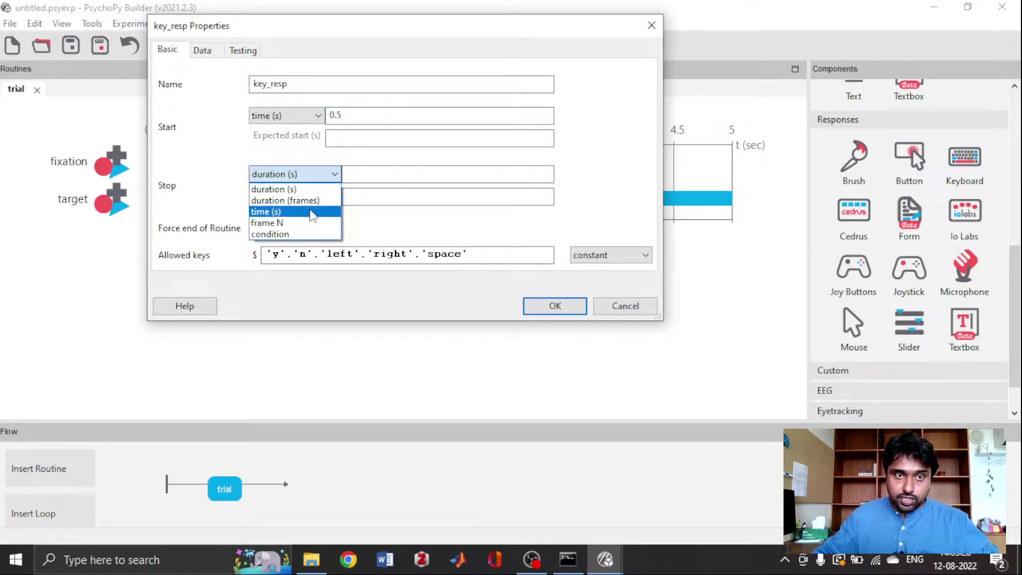
pyautogui.click(312, 212)
pyautogui.click(347, 174)
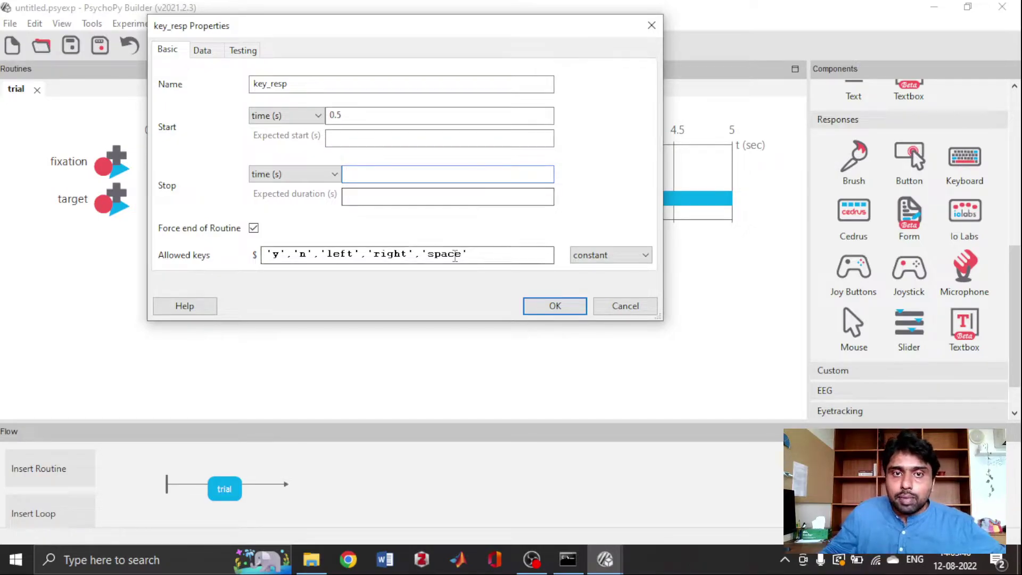
# Try limiting the allowed keys to 'space', and undo that deletion.
pyautogui.moveTo(420, 255); pyautogui.dragTo(190, 224)
pyautogui.press('BackSpace')
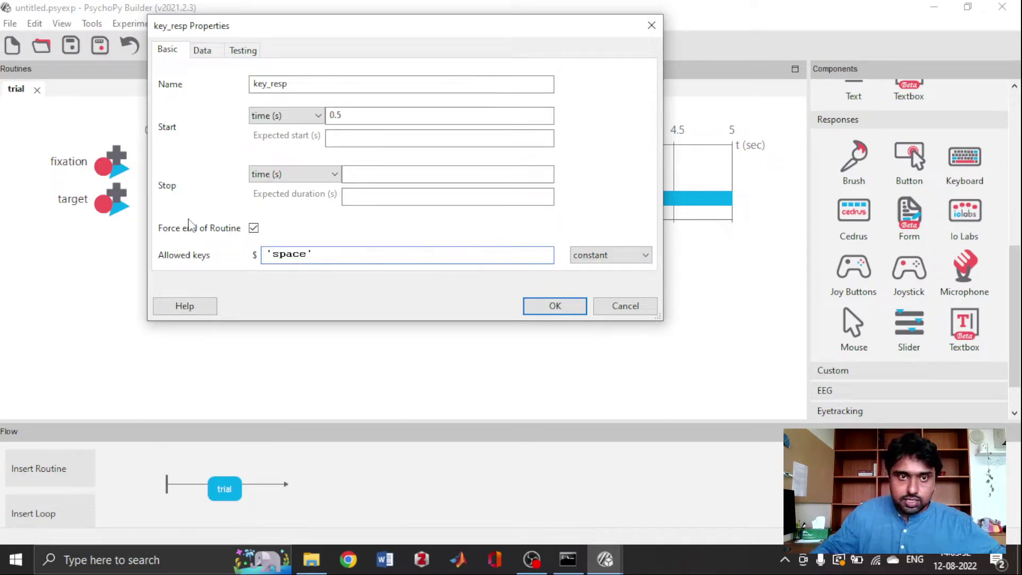
pyautogui.click(338, 256)
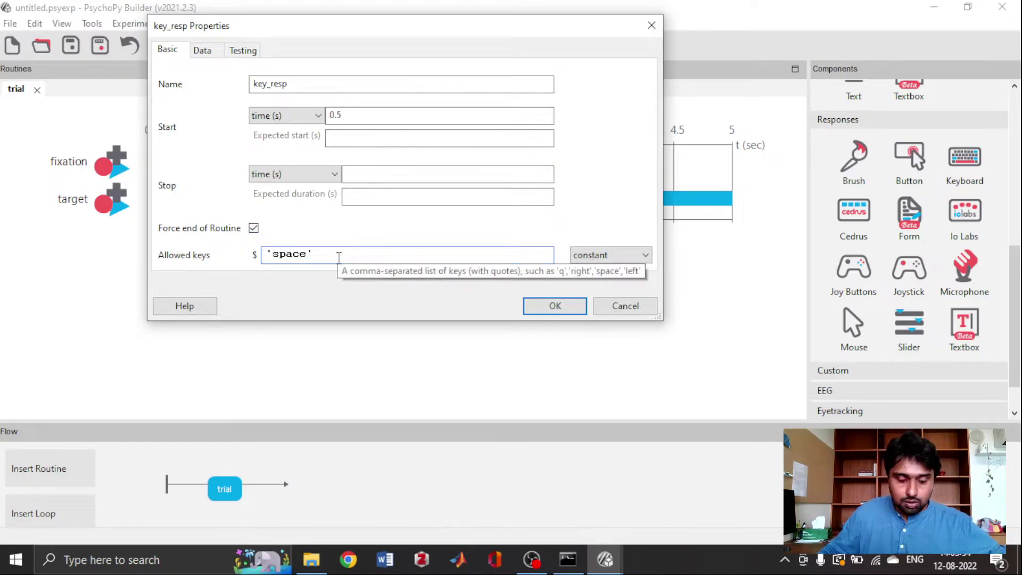
pyautogui.hotkey('ctrl', 'z')
pyautogui.click(360, 256)
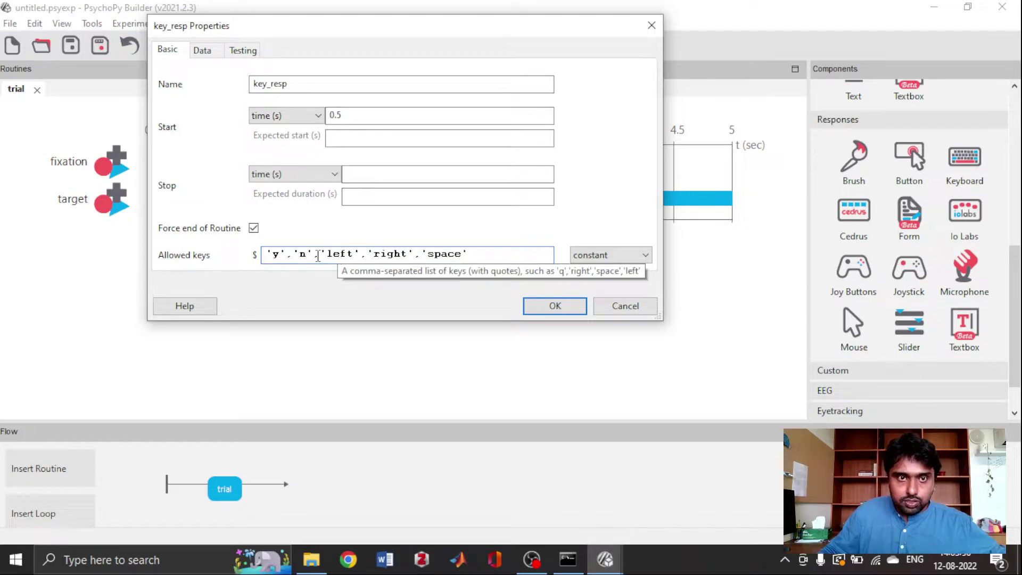
# Limit the keyboard response's allowed keys to 'y' and confirm the component's properties.
pyautogui.moveTo(474, 252); pyautogui.dragTo(289, 260)
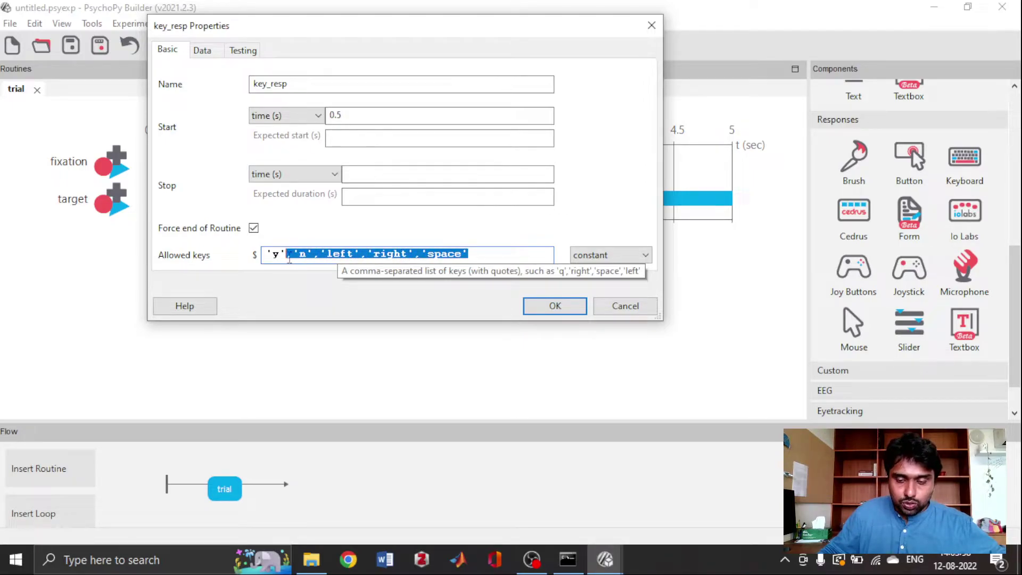
pyautogui.press('BackSpace')
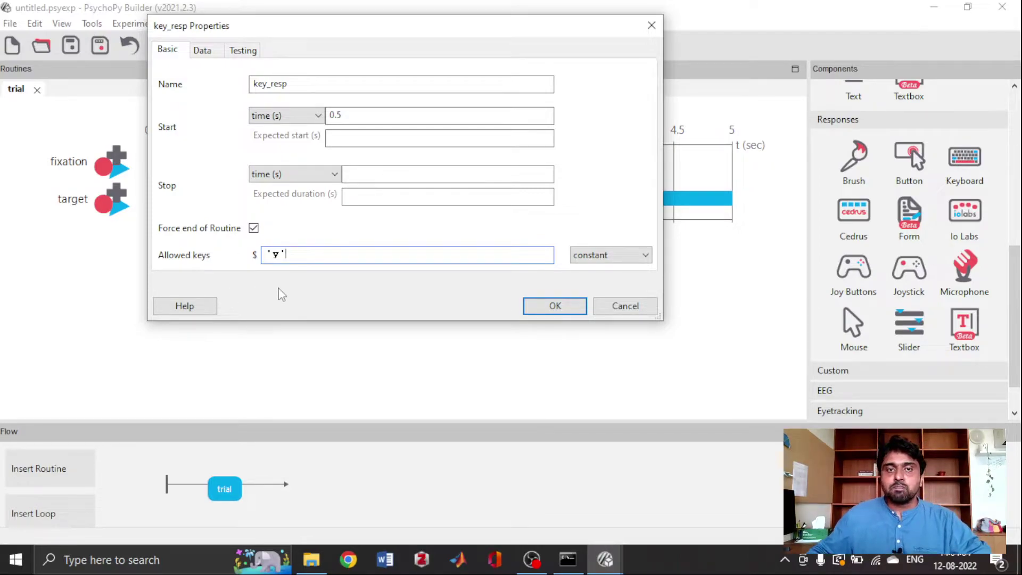
pyautogui.click(564, 307)
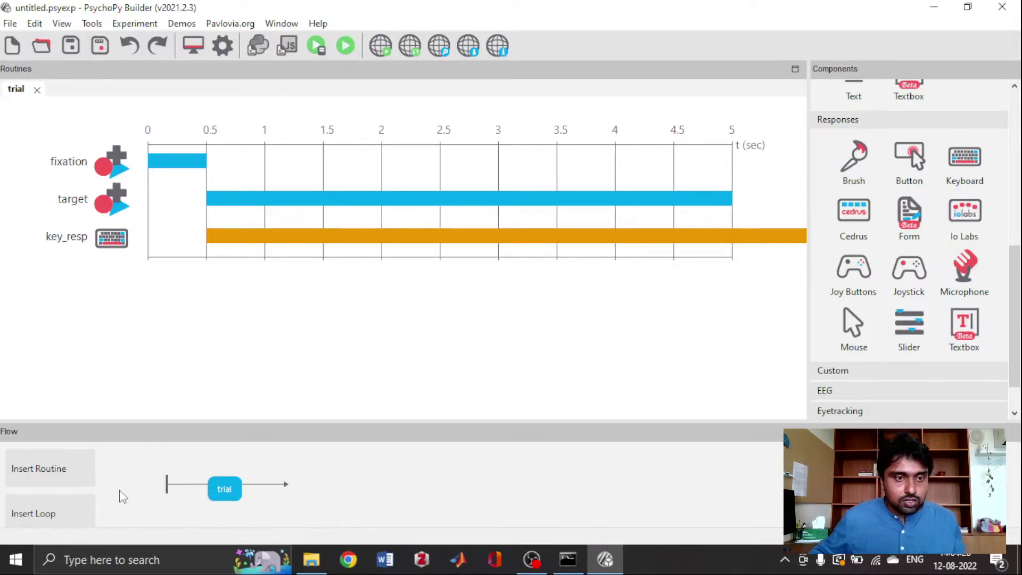
# Create a new routine named instruction and insert it before the trial routine in the flow.
pyautogui.click(60, 481)
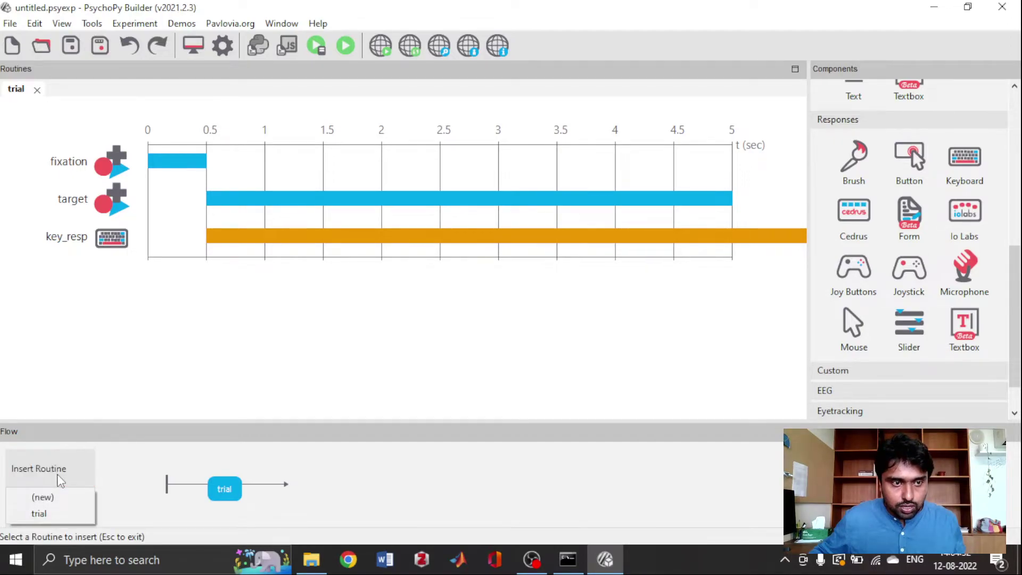
pyautogui.click(57, 502)
pyautogui.write('instruction')
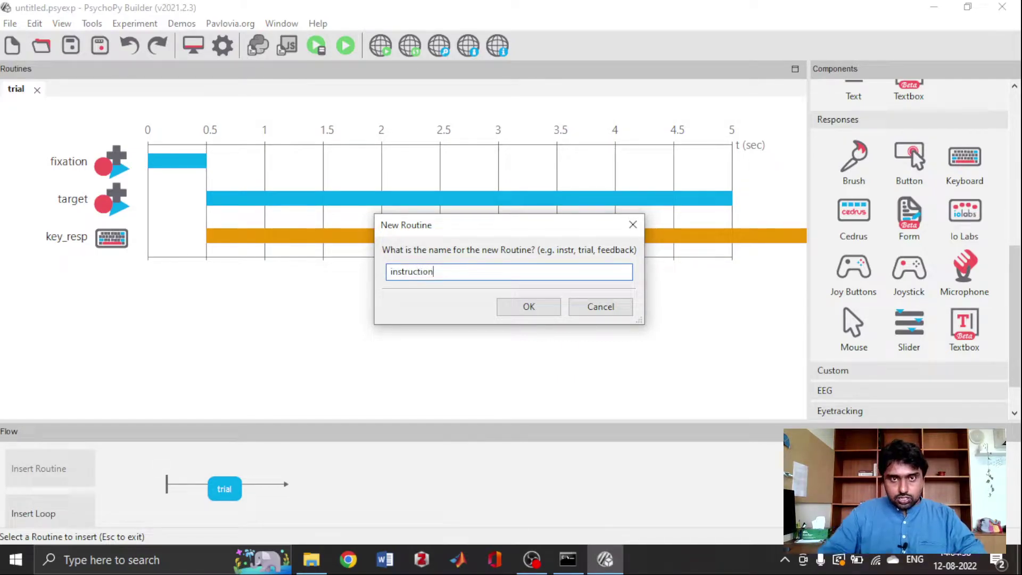
pyautogui.click(503, 310)
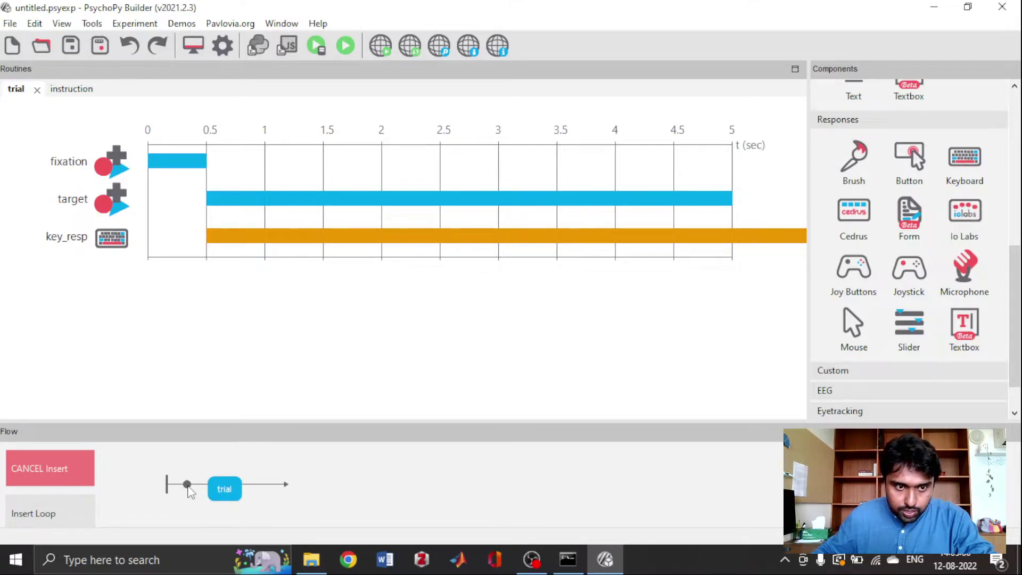
pyautogui.click(189, 488)
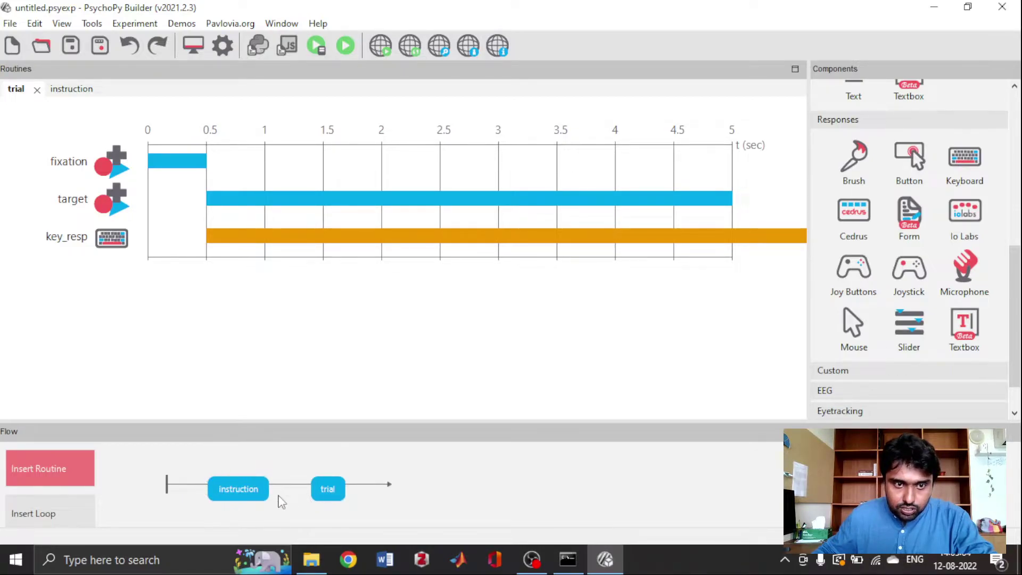
# Open the instruction routine and add a Text component to it.
pyautogui.click(254, 493)
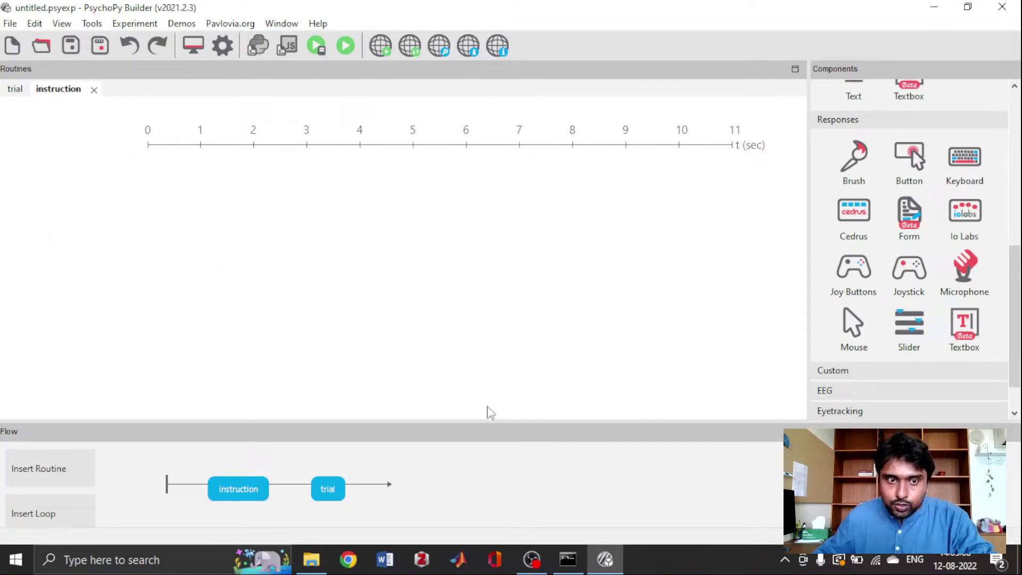
pyautogui.click(335, 492)
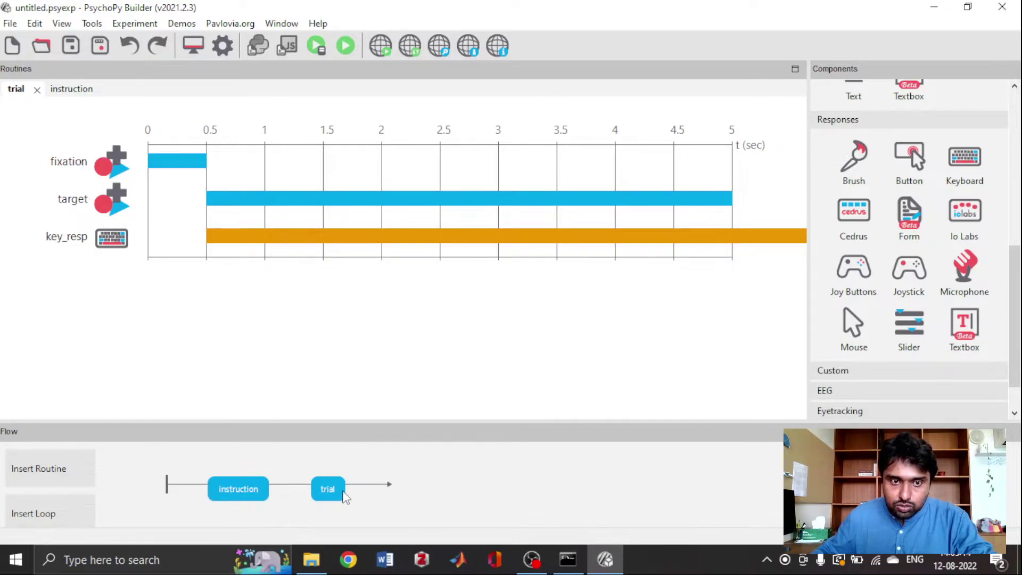
pyautogui.click(242, 489)
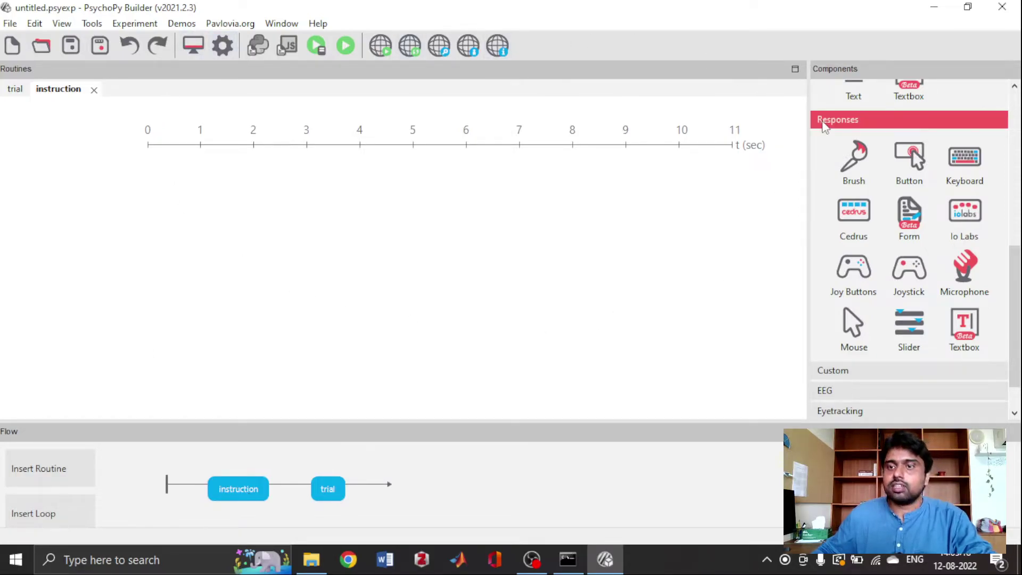
pyautogui.scroll(2, 942, 321)
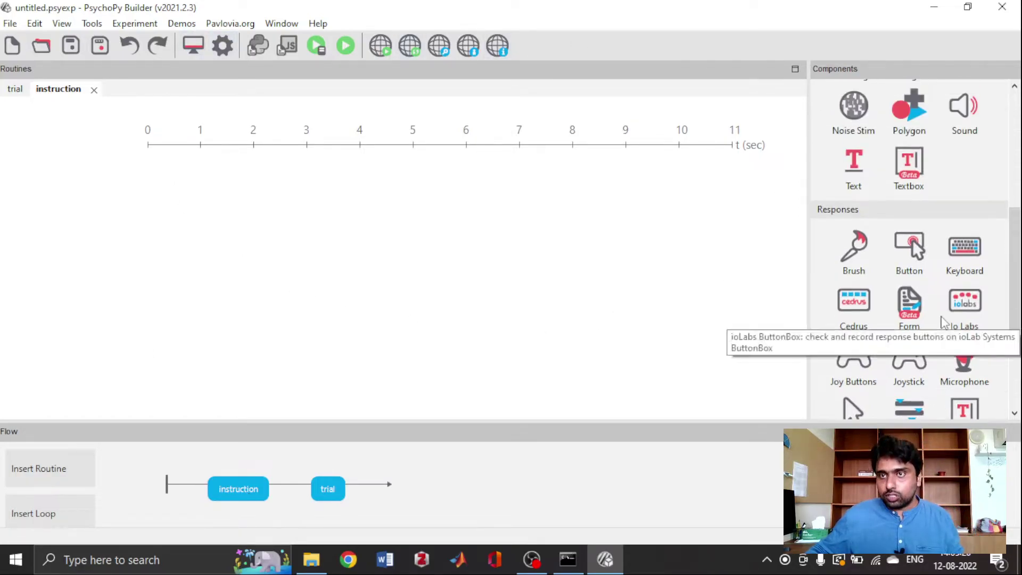
pyautogui.scroll(3, 942, 321)
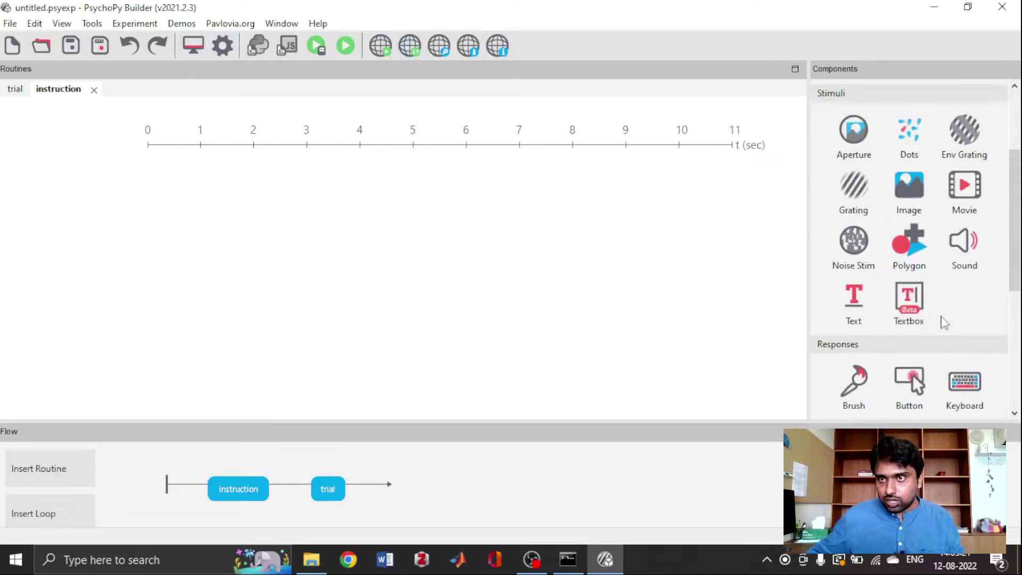
pyautogui.click(854, 298)
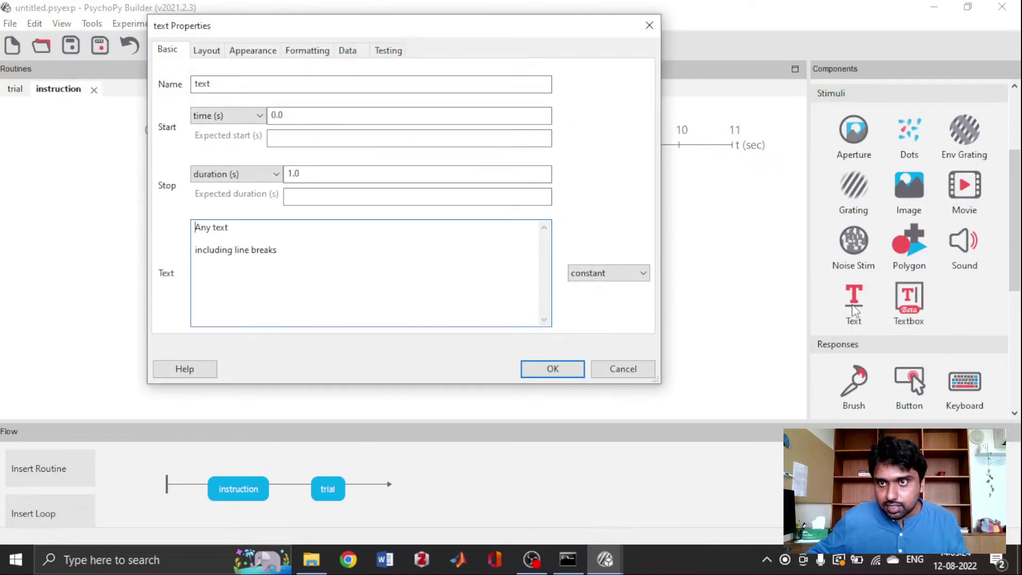
# Replace the placeholder text with "Your task is the to press Y when you see a square. Press SPACE when you are ready to start".
pyautogui.hotkey('ctrl', 'a')
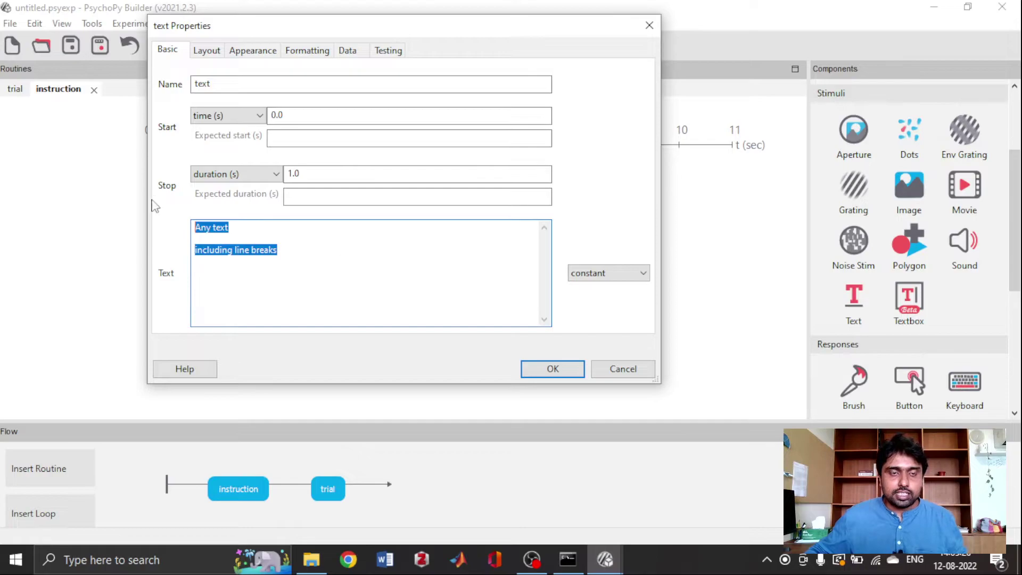
pyautogui.write('Pres')
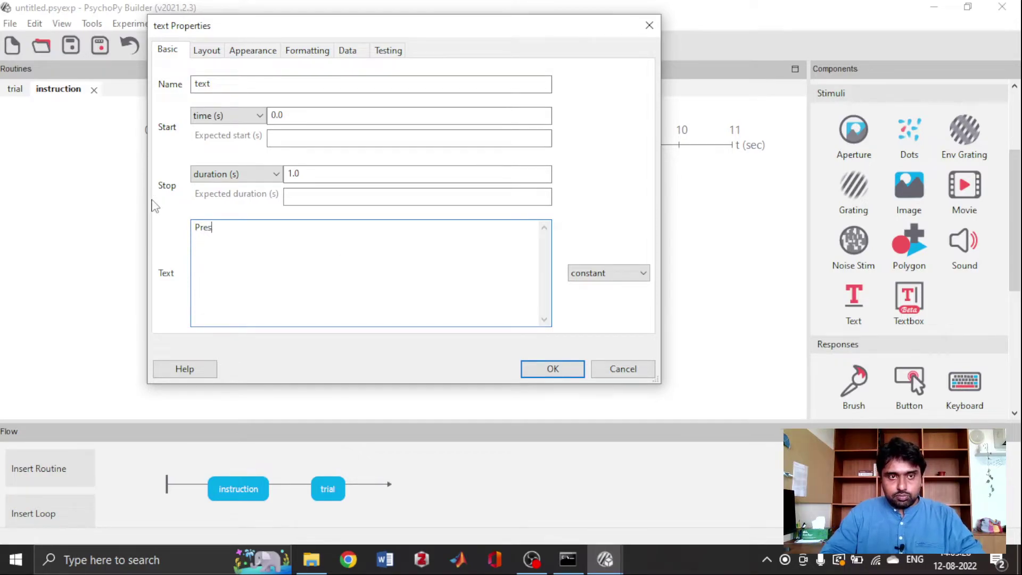
pyautogui.write('Your t')
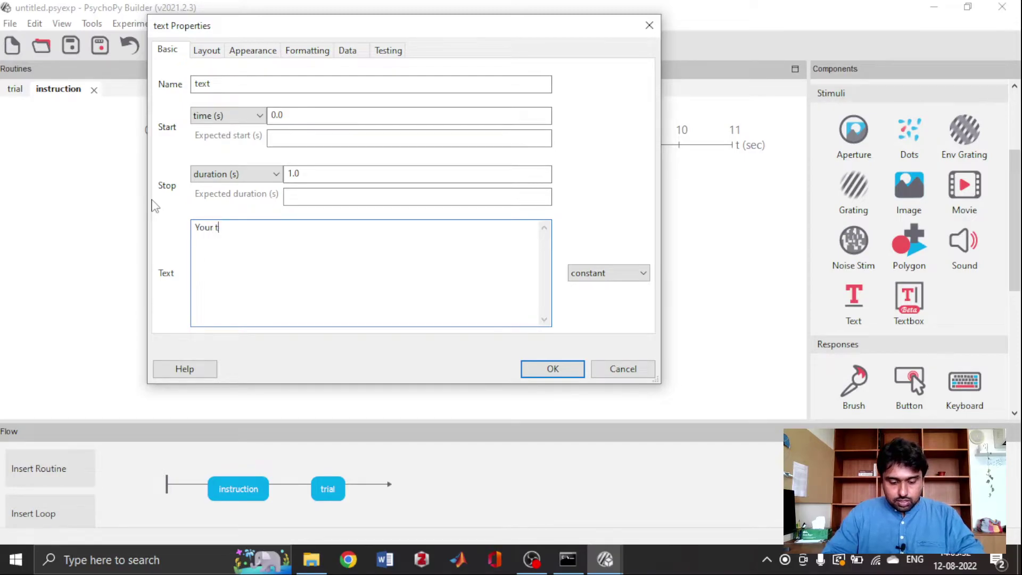
pyautogui.write('ask is the to pre ss Y')
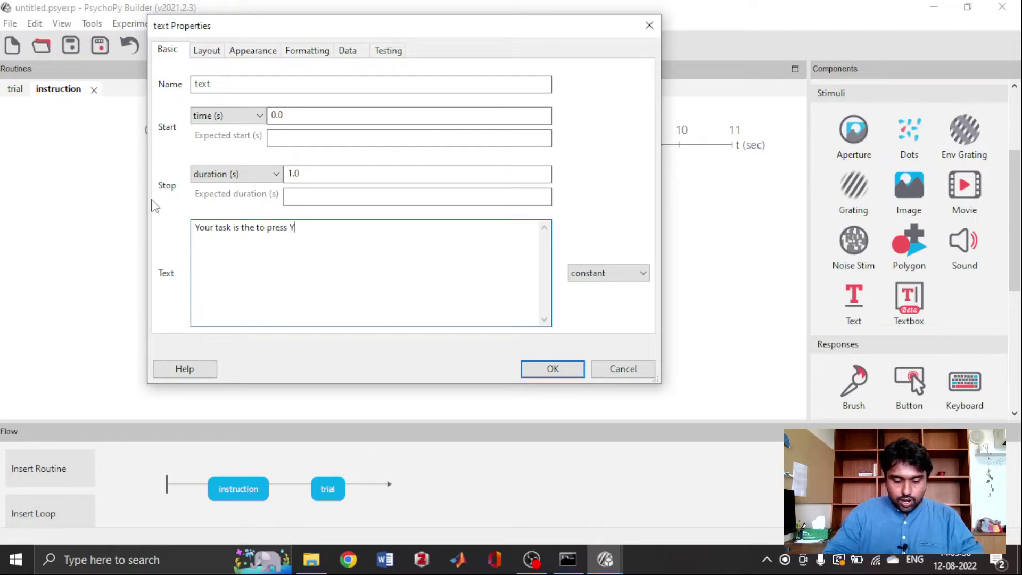
pyautogui.write(' when ')
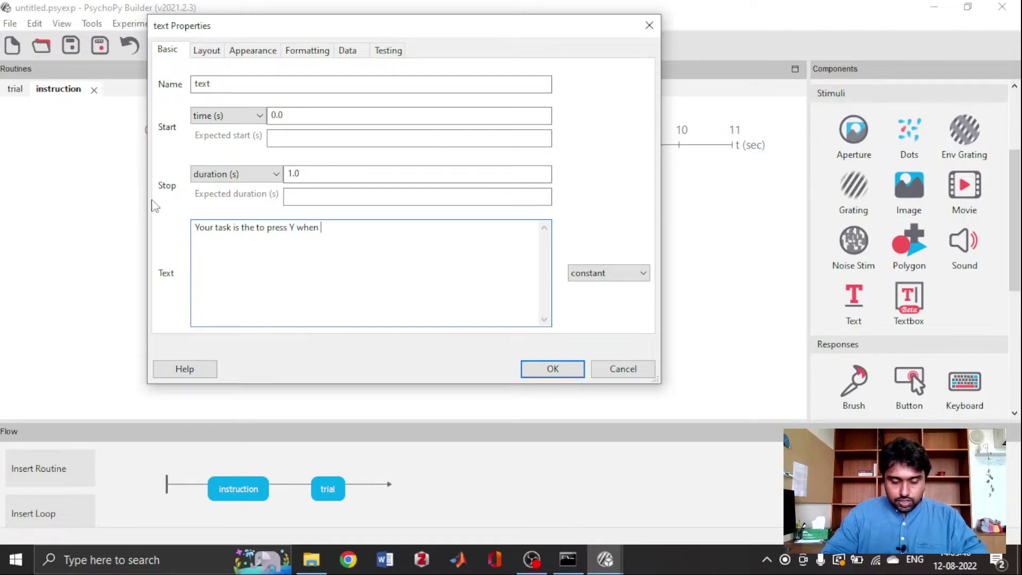
pyautogui.write('you see a square.')
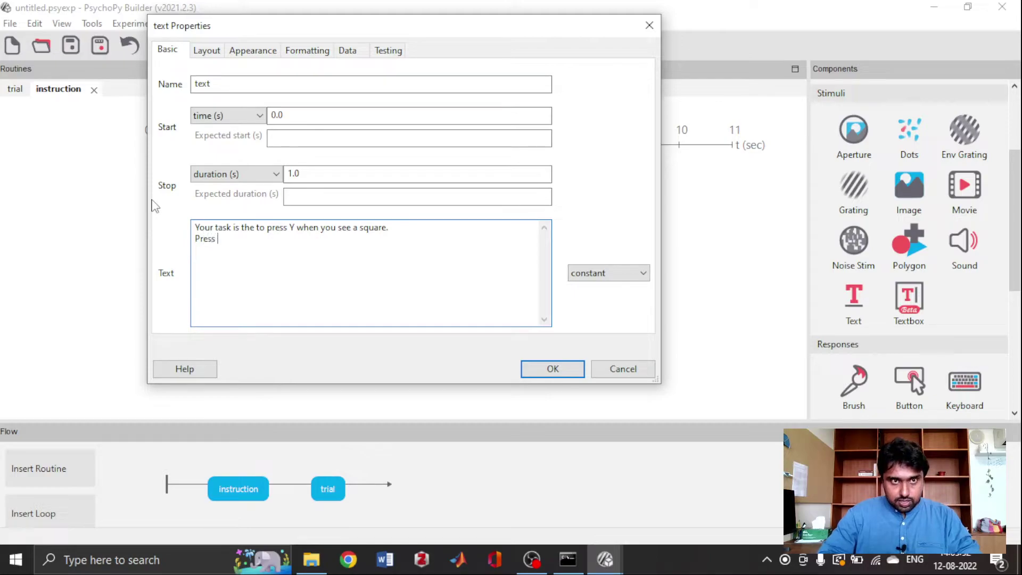
pyautogui.write('pacSPCA')
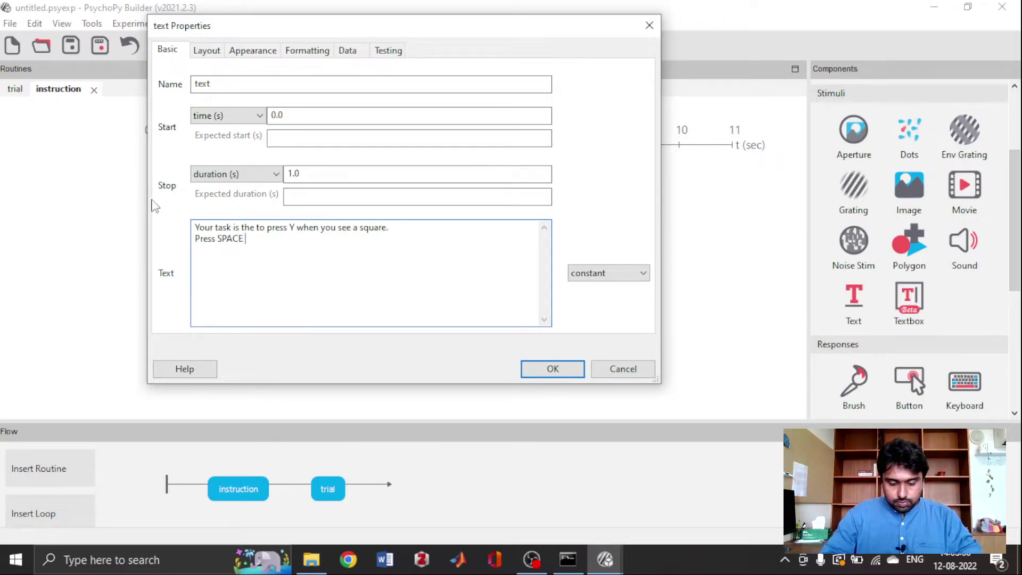
pyautogui.write('ou are')
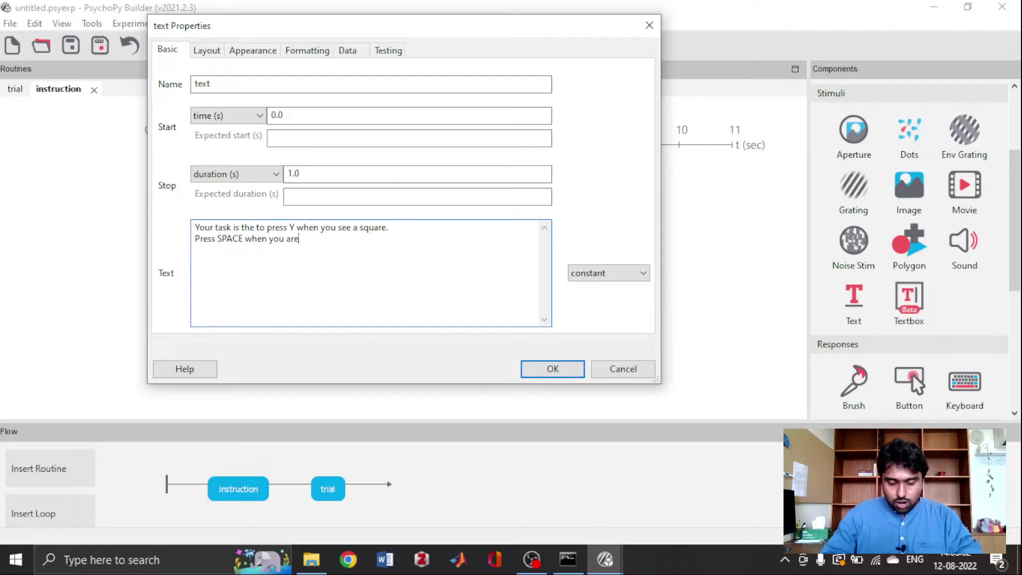
pyautogui.write(' ready to')
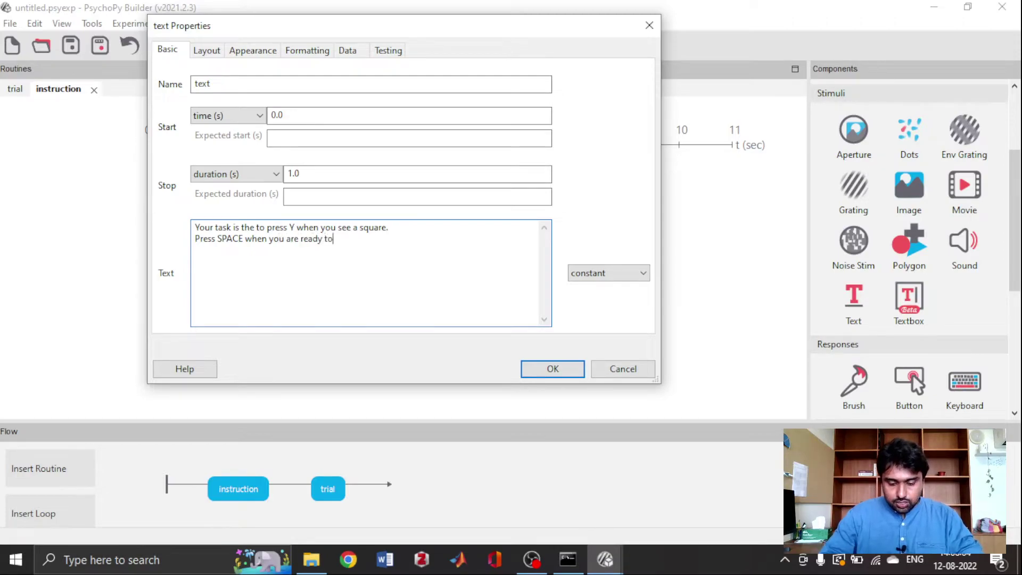
pyautogui.write(' start')
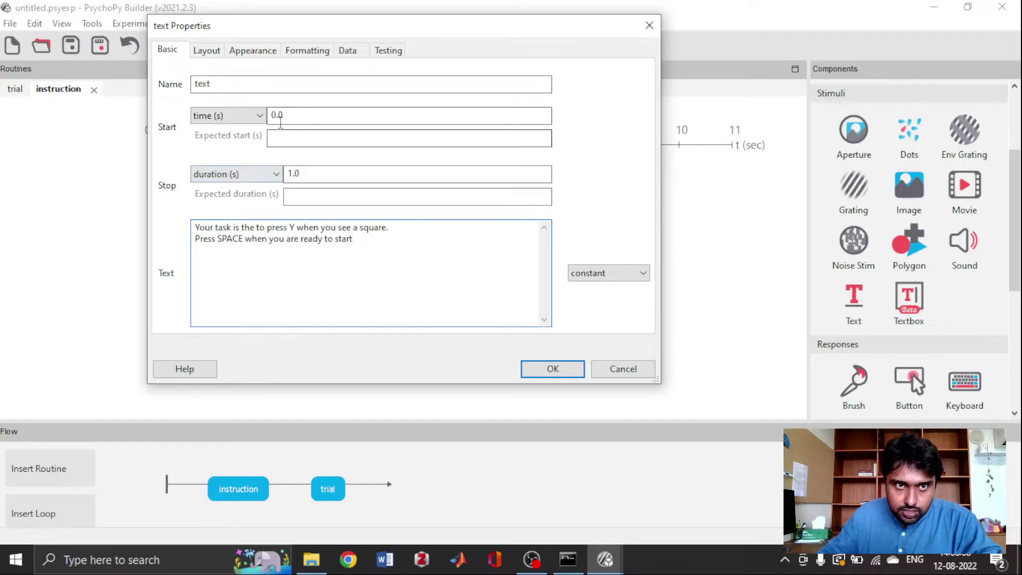
# Use time (s) as the text component's stop type, leave its stop value empty and confirm the properties.
pyautogui.click(269, 174)
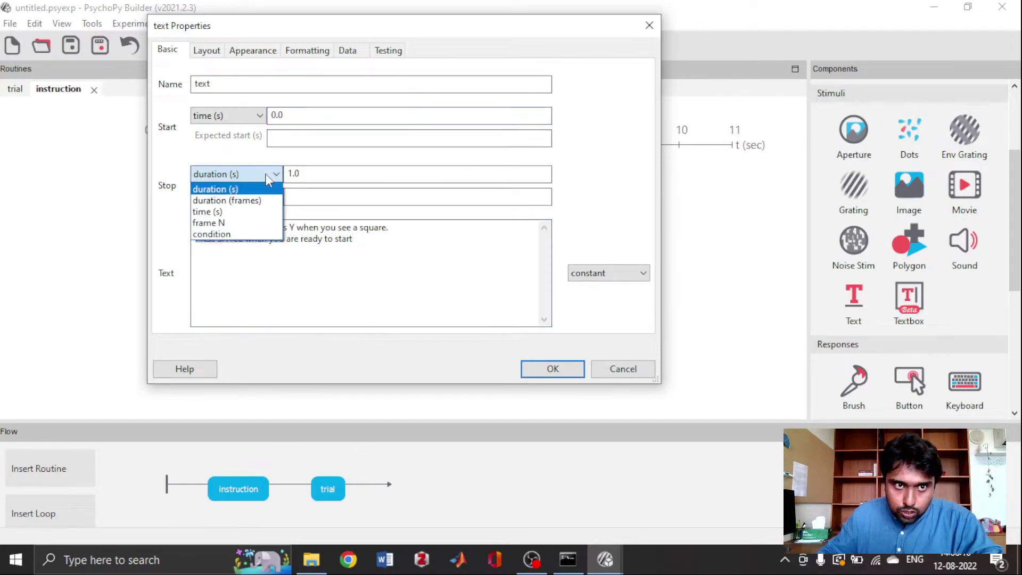
pyautogui.click(257, 212)
pyautogui.click(323, 173)
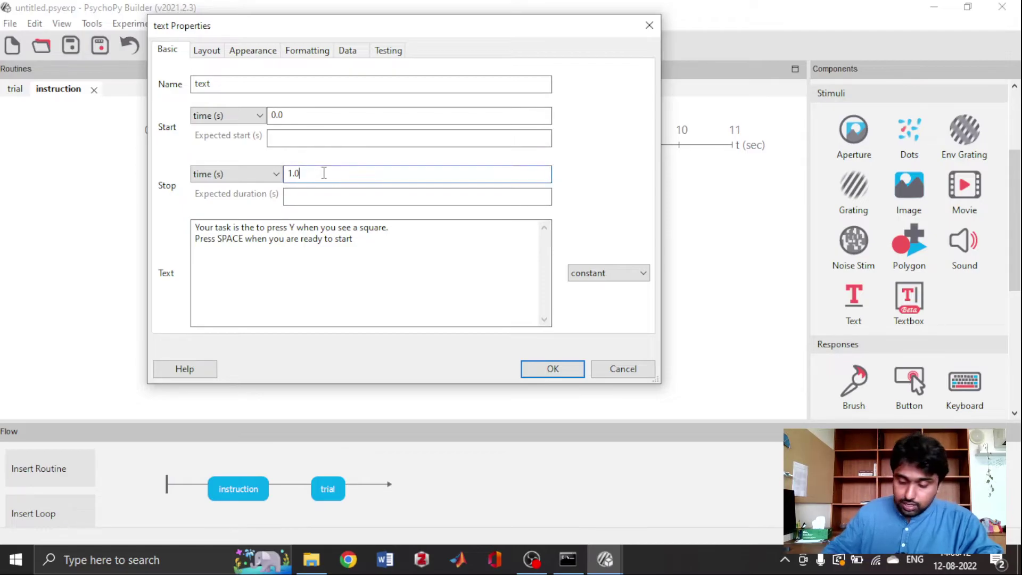
pyautogui.press('BackSpace')
pyautogui.press('BackSpace')
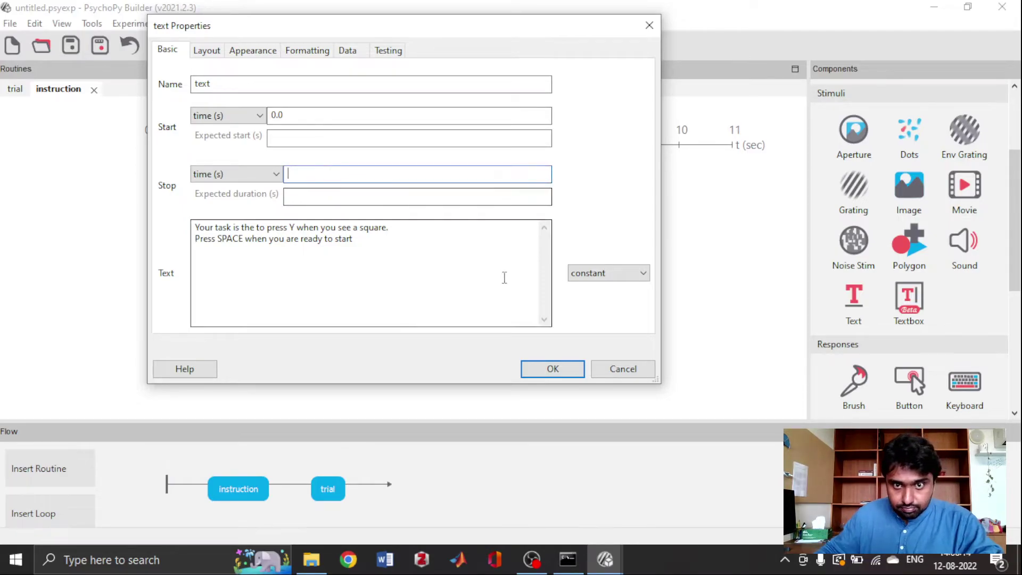
pyautogui.click(532, 369)
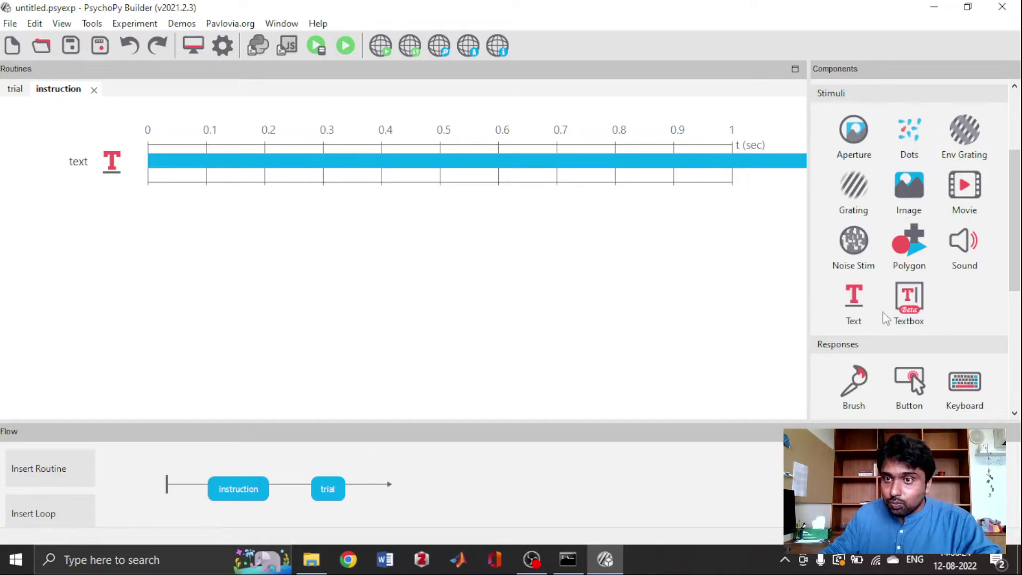
# Add a Keyboard component to the instruction routine and use time (s) as its stop type with no stop value.
pyautogui.scroll(-3, 924, 290)
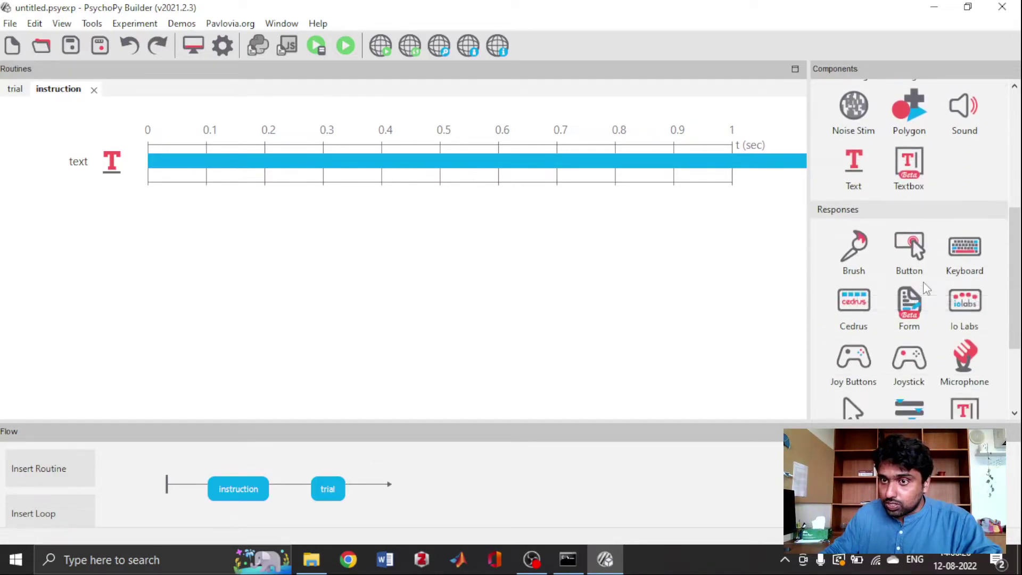
pyautogui.click(966, 274)
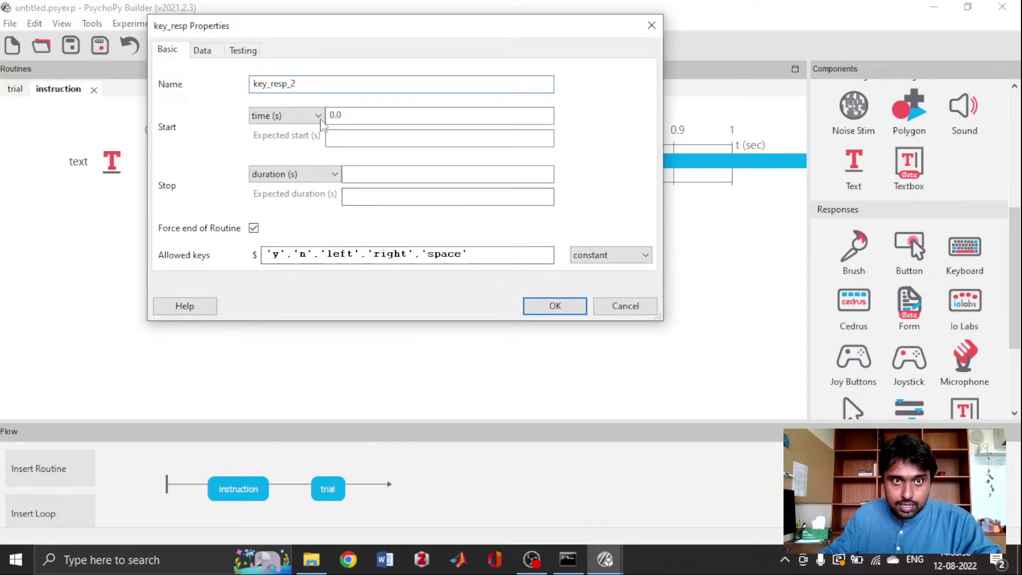
pyautogui.click(330, 174)
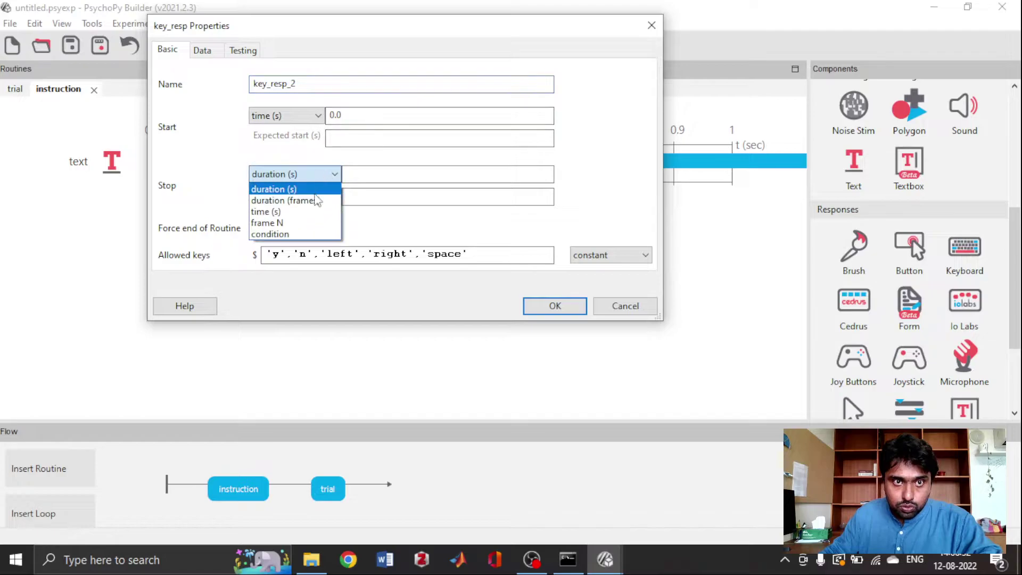
pyautogui.click(309, 212)
pyautogui.click(371, 175)
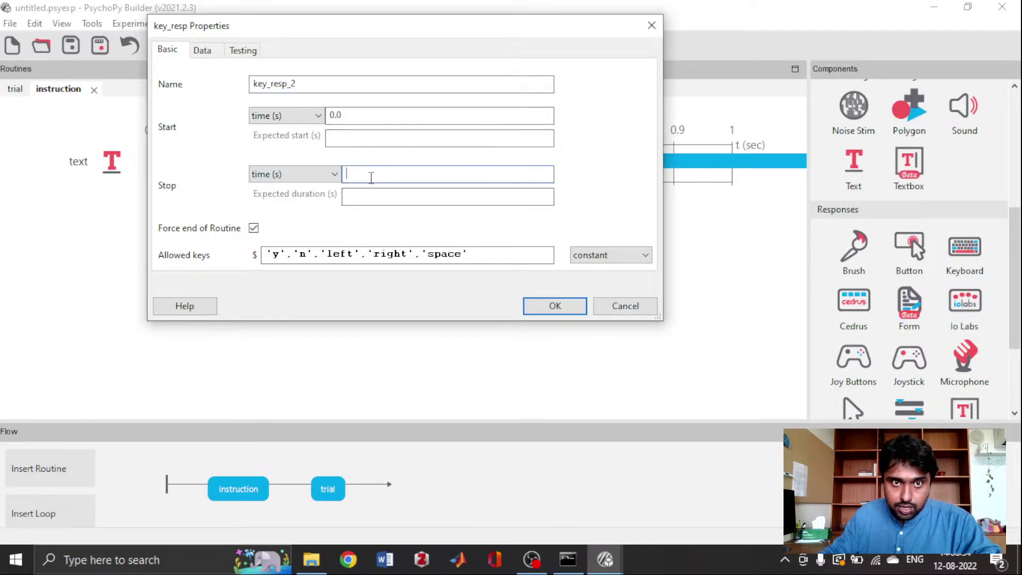
# Limit the instruction keyboard response's allowed keys to 'space' and confirm the component's properties.
pyautogui.moveTo(420, 255); pyautogui.dragTo(253, 250)
pyautogui.press('BackSpace')
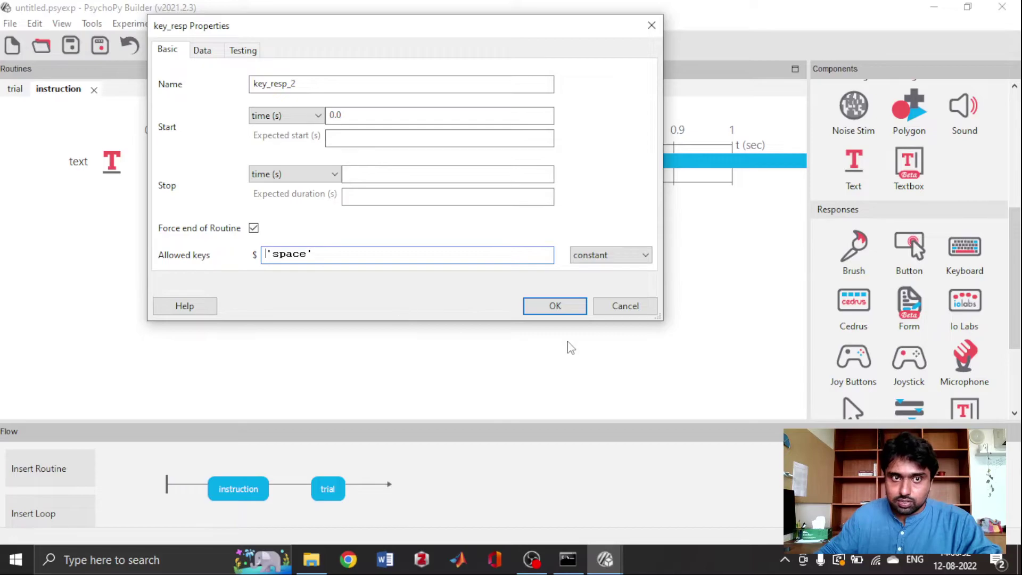
pyautogui.click(577, 314)
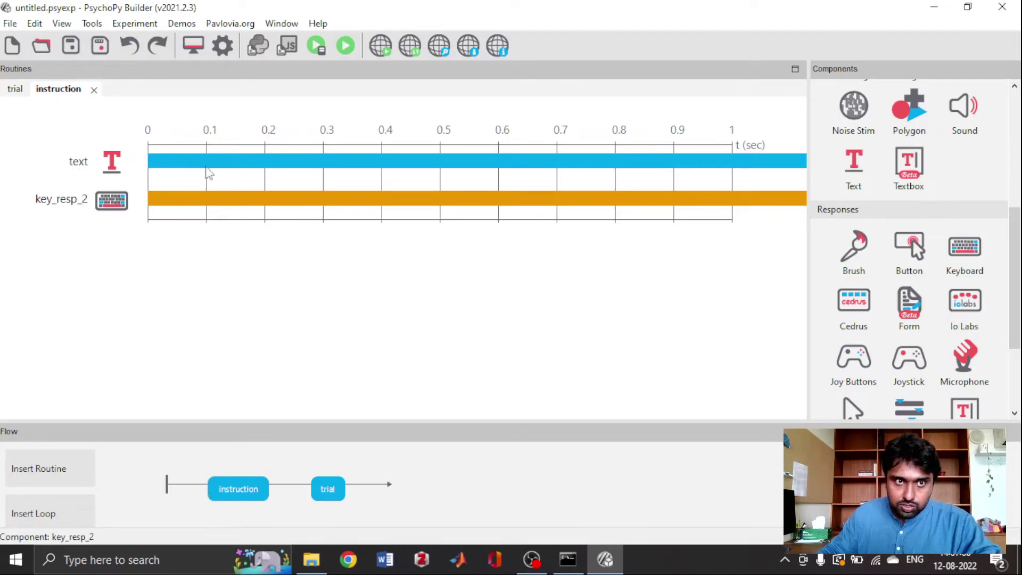
# Insert a random loop named trials around the trial routine in the flow, with nReps at 5.
pyautogui.click(329, 488)
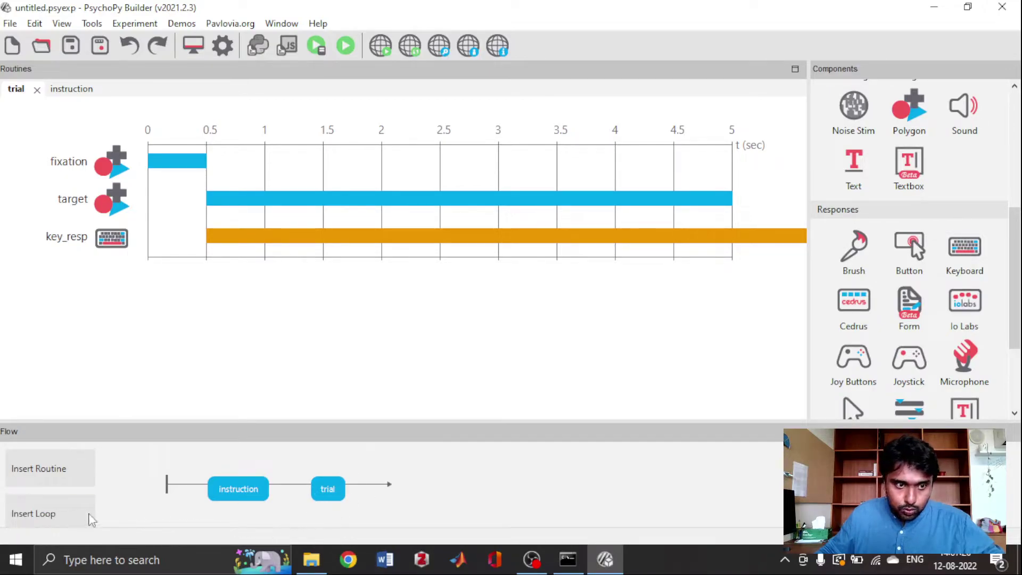
pyautogui.click(57, 514)
pyautogui.click(56, 515)
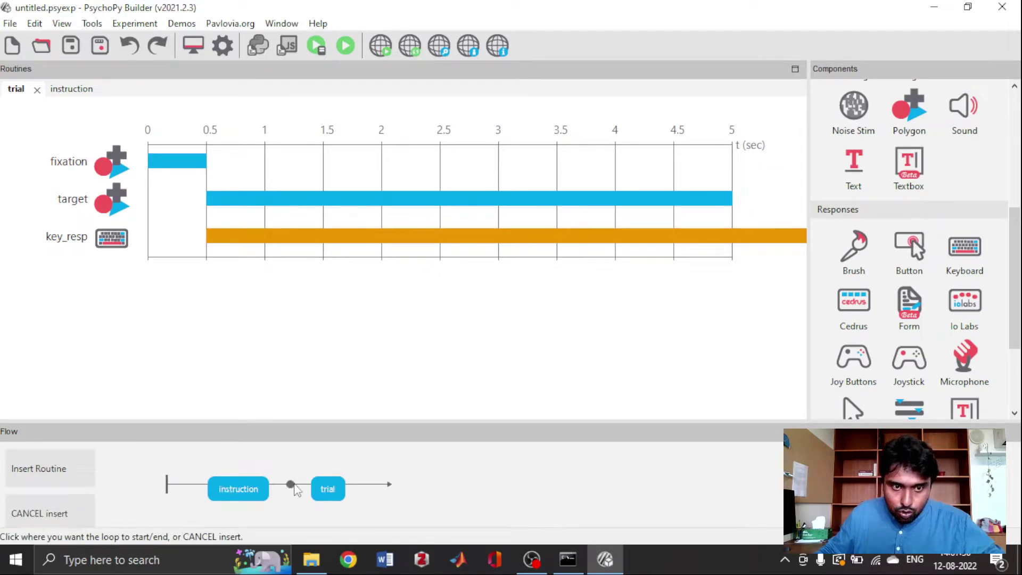
pyautogui.click(335, 487)
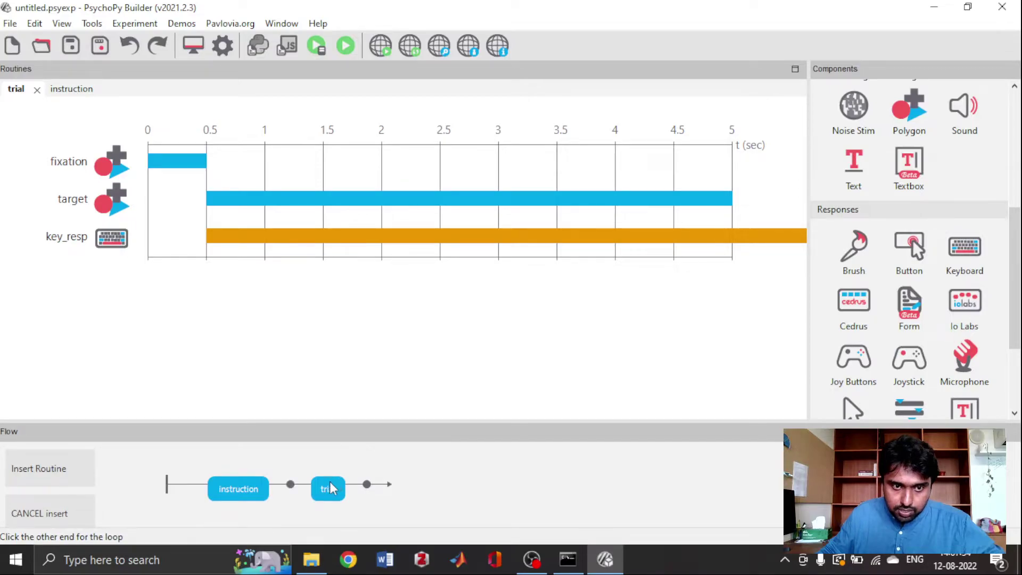
pyautogui.click(330, 489)
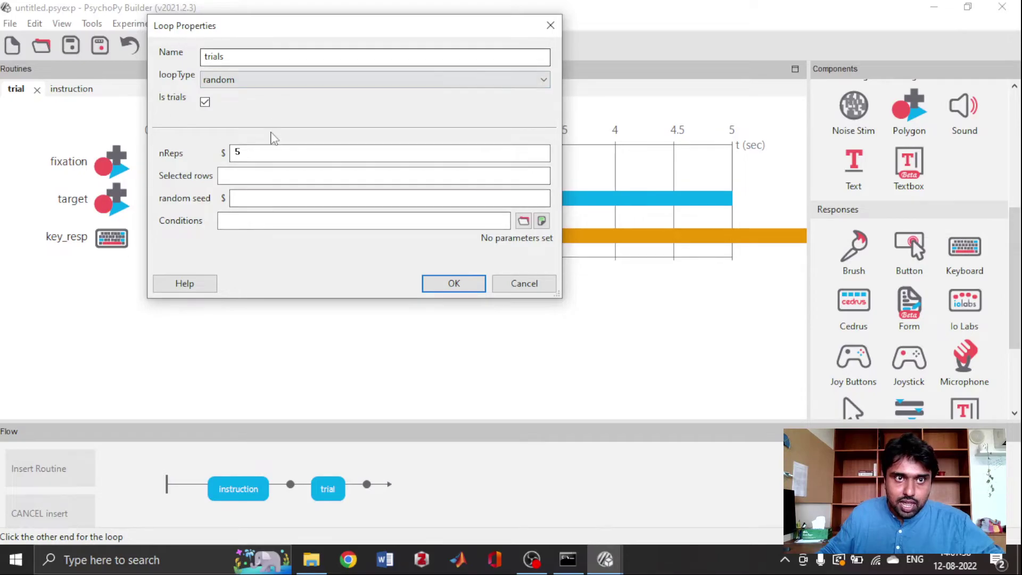
pyautogui.click(272, 154)
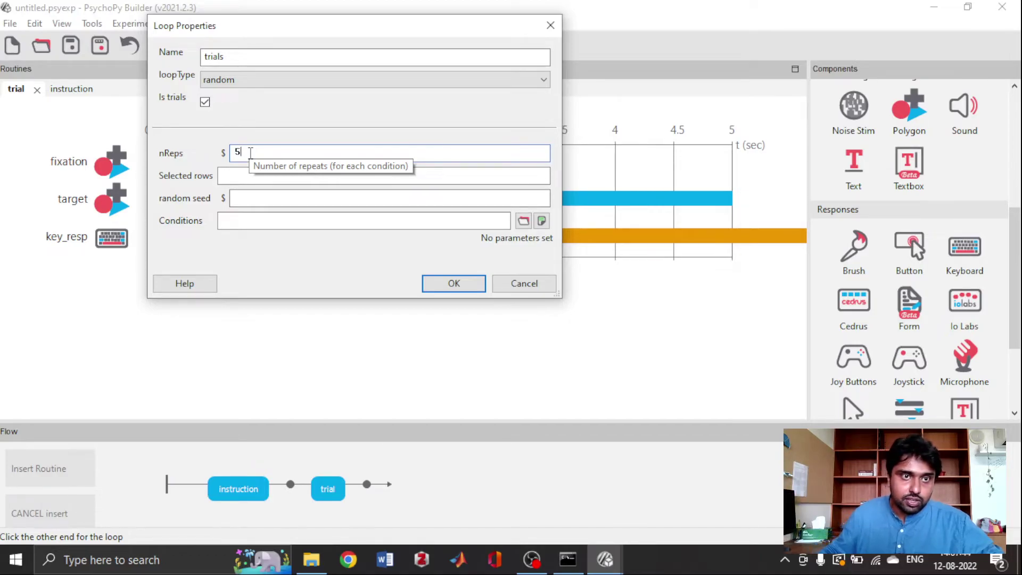
pyautogui.click(450, 286)
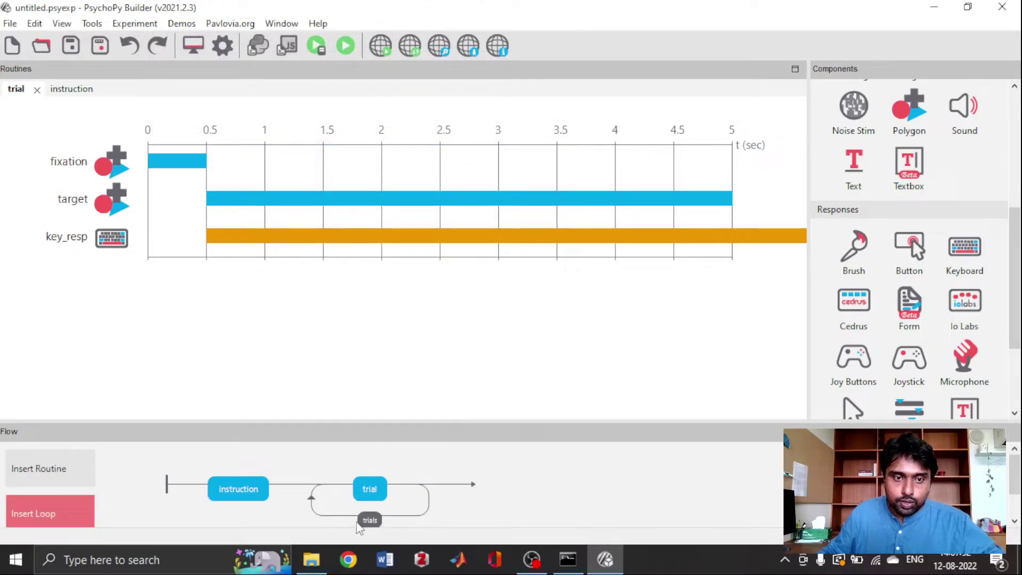
# Create a new routine named thank and insert it in the flow after the trials loop.
pyautogui.click(72, 475)
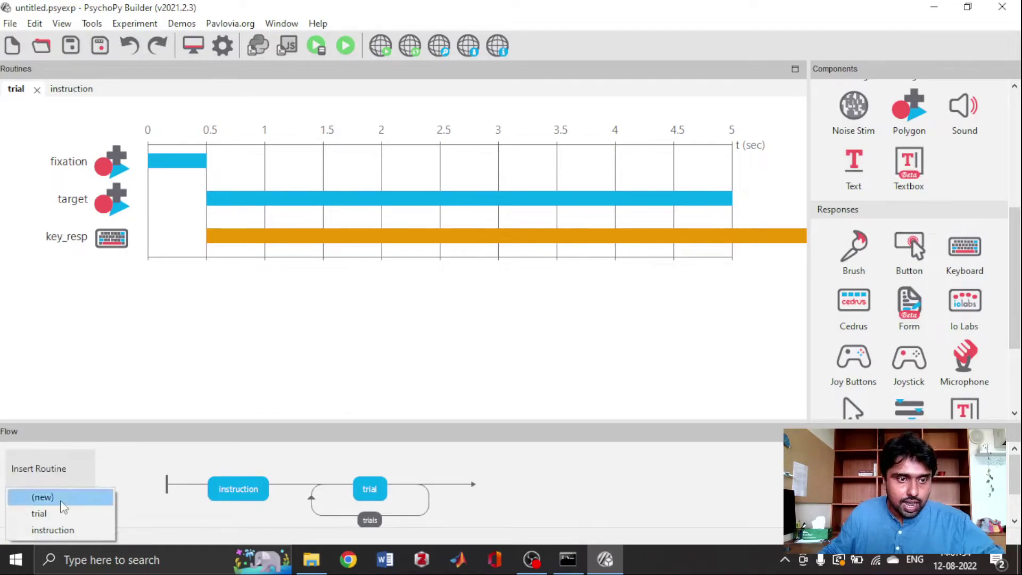
pyautogui.click(60, 498)
pyautogui.write('thank')
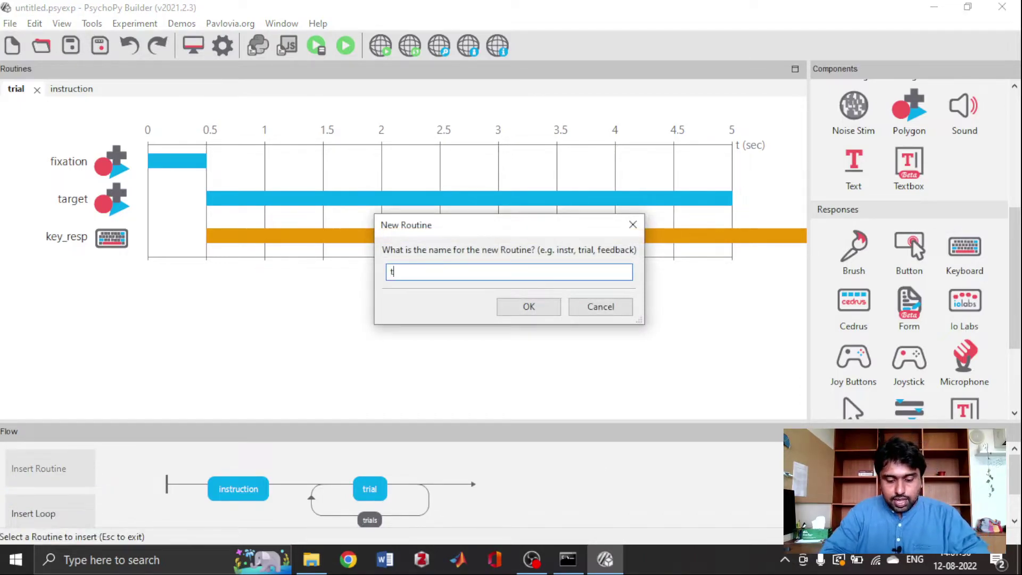
pyautogui.click(528, 307)
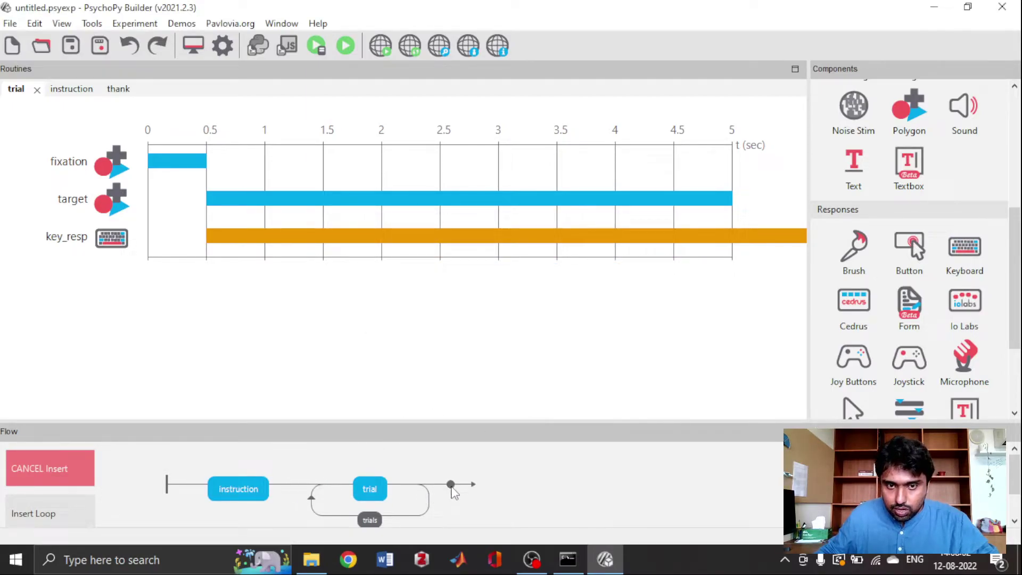
pyautogui.click(451, 485)
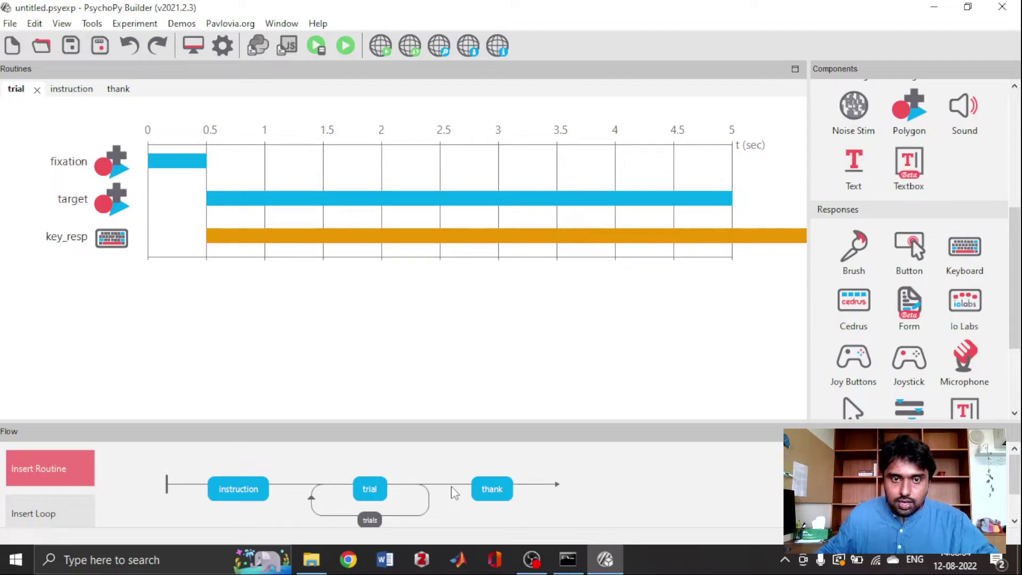
# Add a Text component to the thank routine and replace its default text with "Thank you!".
pyautogui.click(487, 492)
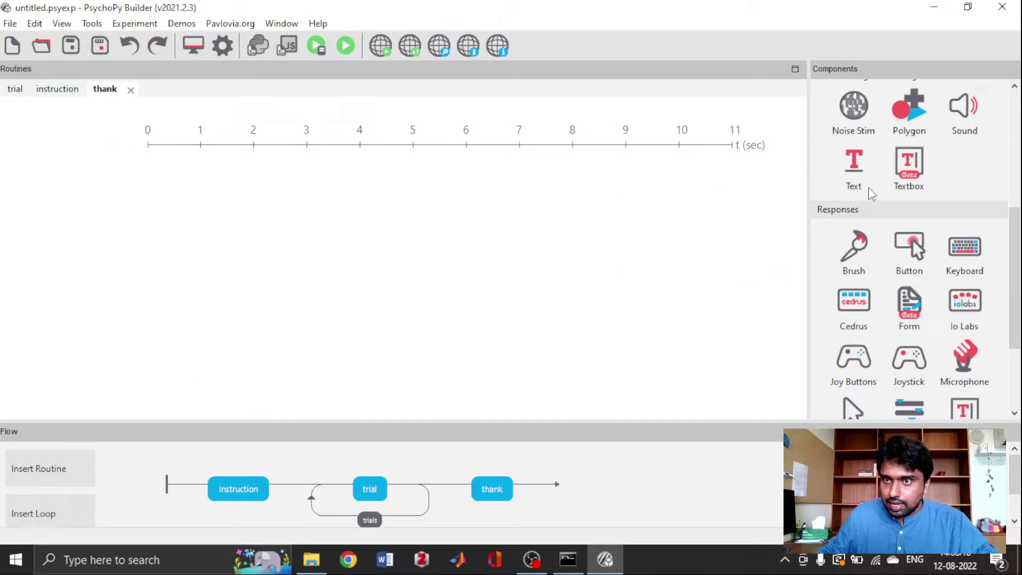
pyautogui.click(860, 170)
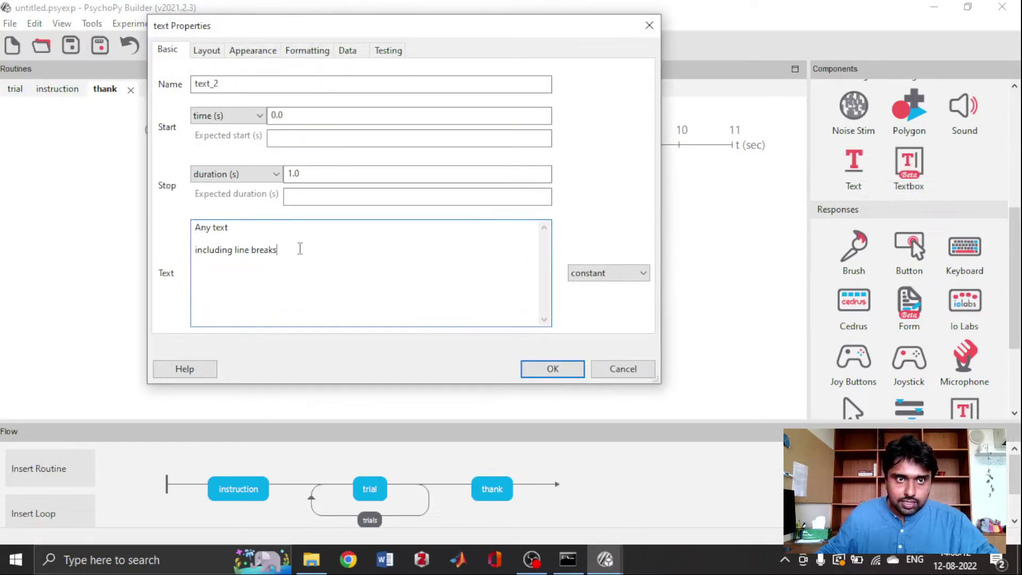
pyautogui.moveTo(329, 254); pyautogui.dragTo(86, 213)
pyautogui.write('Thank')
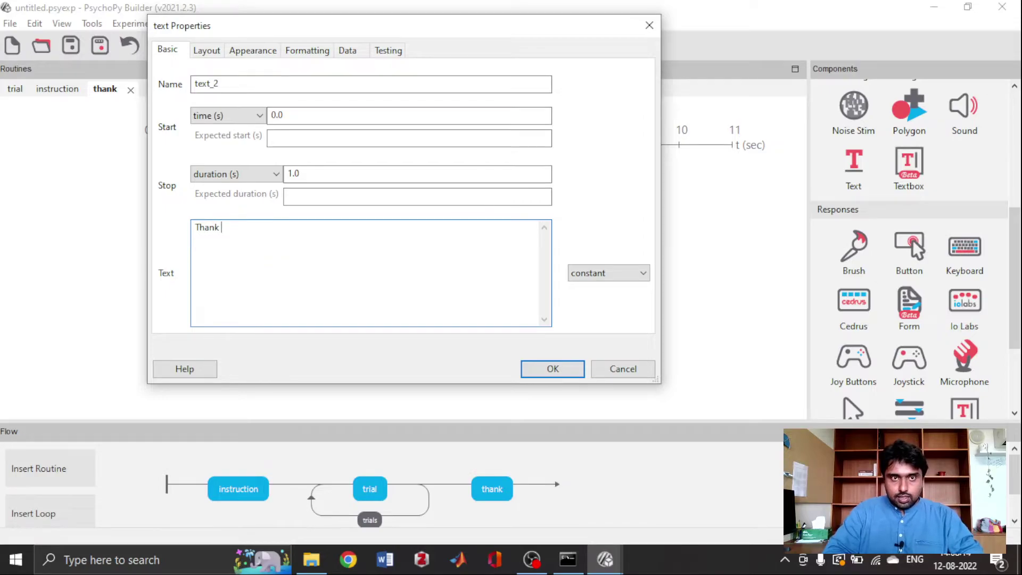
pyautogui.write(' you!')
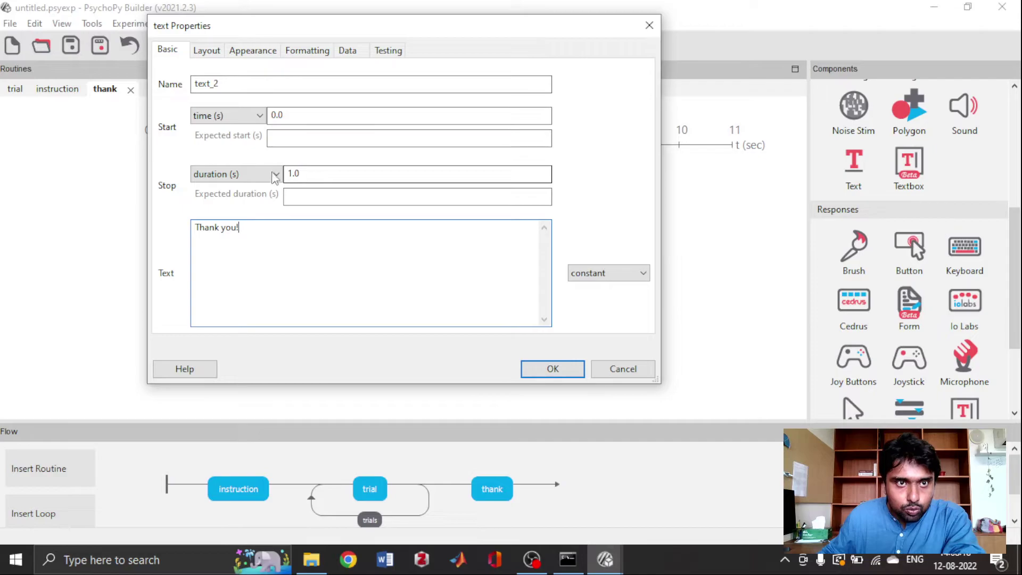
# Set the thank text's stop type to time (s) with a value of 2.0 and confirm the component's properties.
pyautogui.click(232, 175)
pyautogui.click(213, 212)
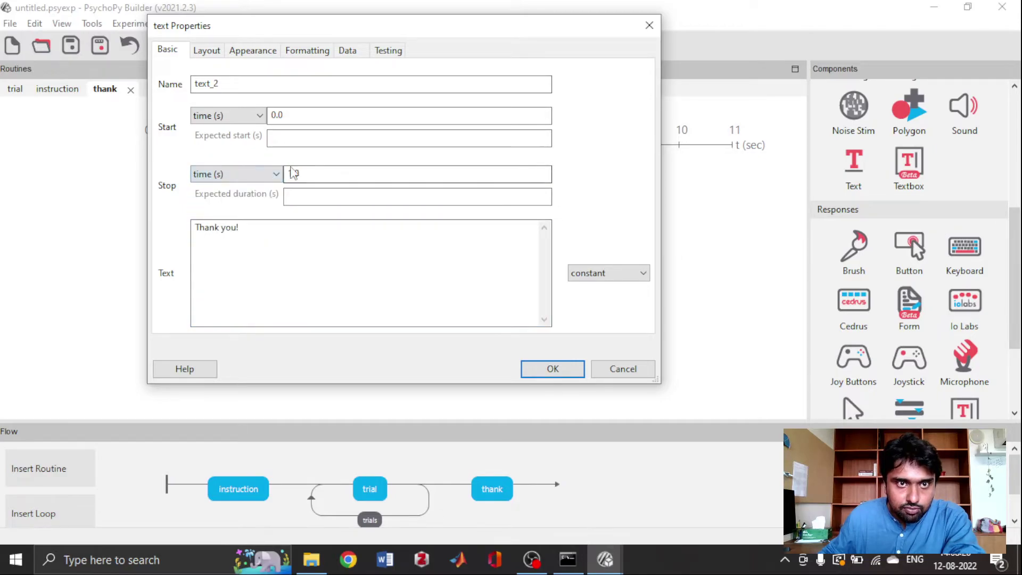
pyautogui.click(293, 175)
pyautogui.press('BackSpace')
pyautogui.write('2')
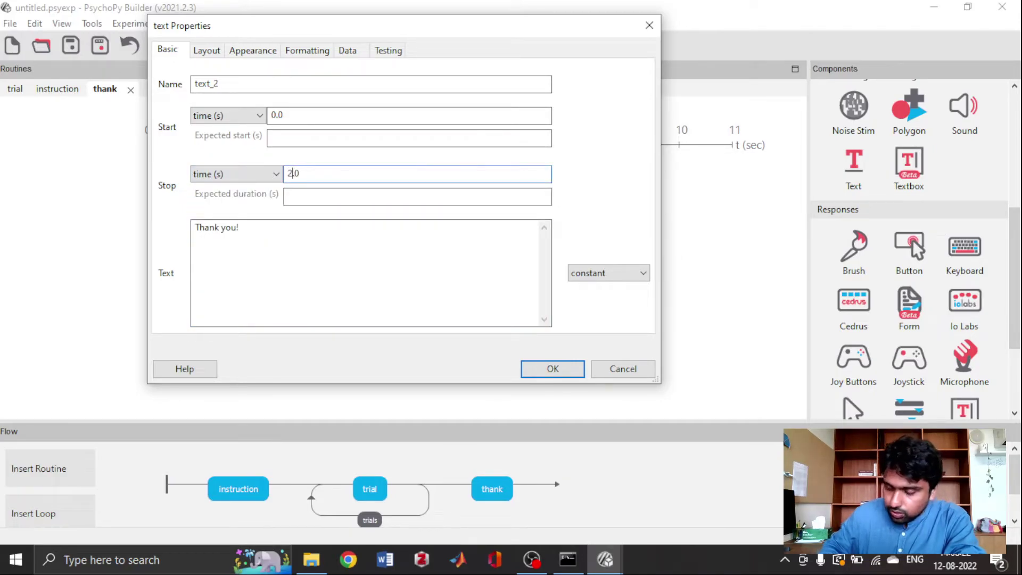
pyautogui.click(560, 373)
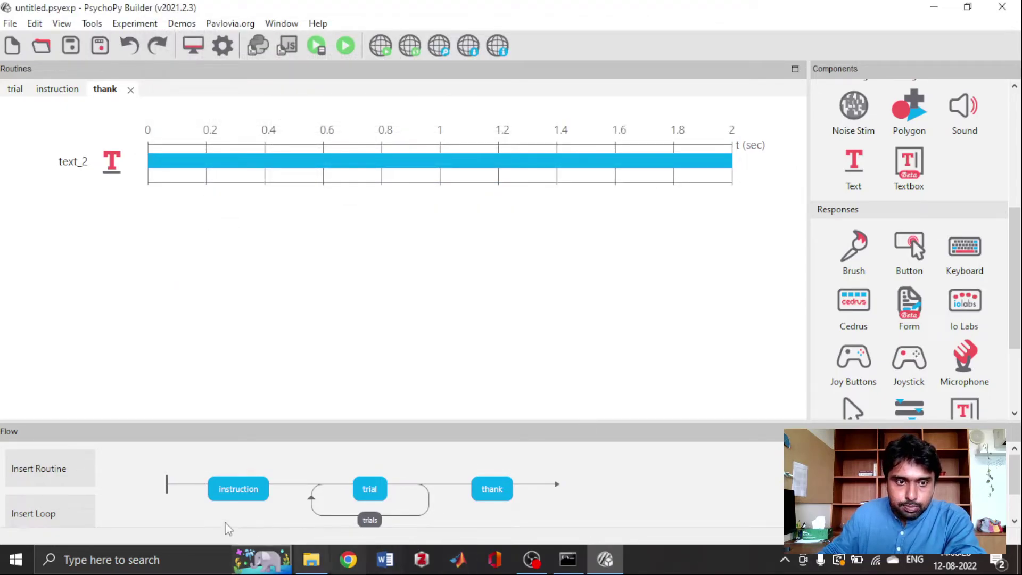
pyautogui.click(366, 494)
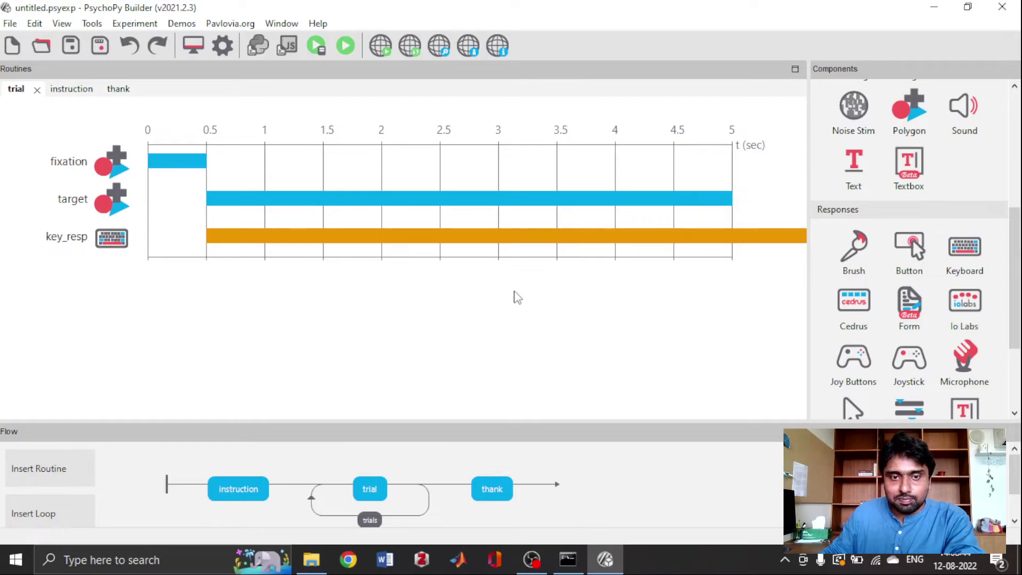
pyautogui.click(351, 52)
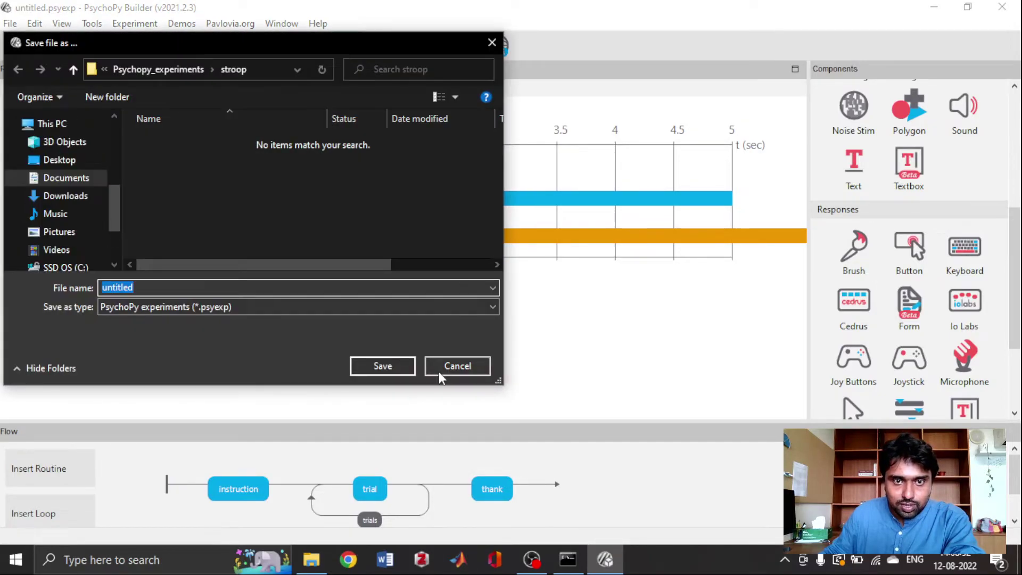
pyautogui.click(441, 373)
# Save the experiment as first_exp in the Psychopy_experiments folder.
pyautogui.click(11, 23)
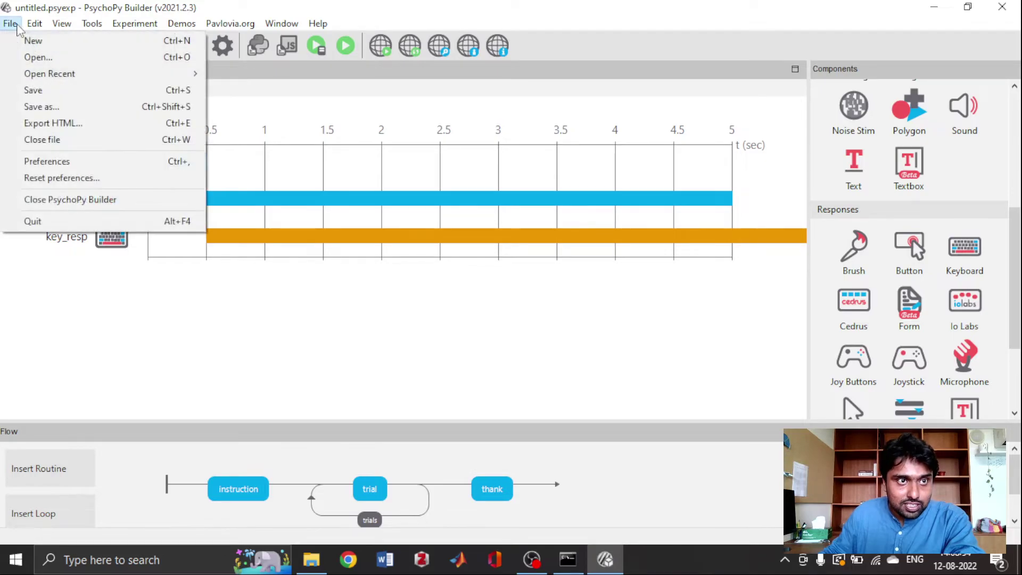
pyautogui.click(21, 106)
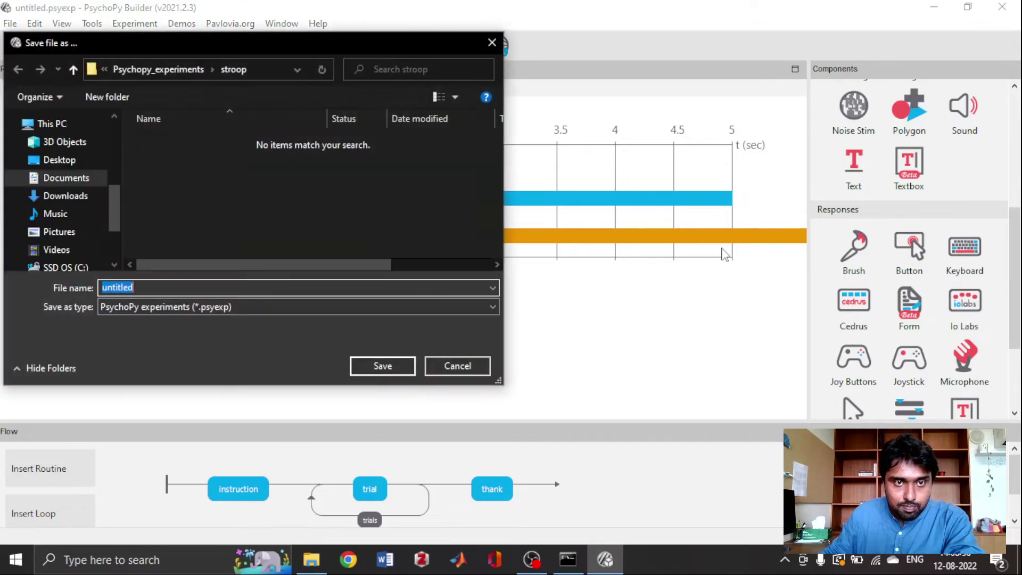
pyautogui.moveTo(112, 216); pyautogui.dragTo(130, 156)
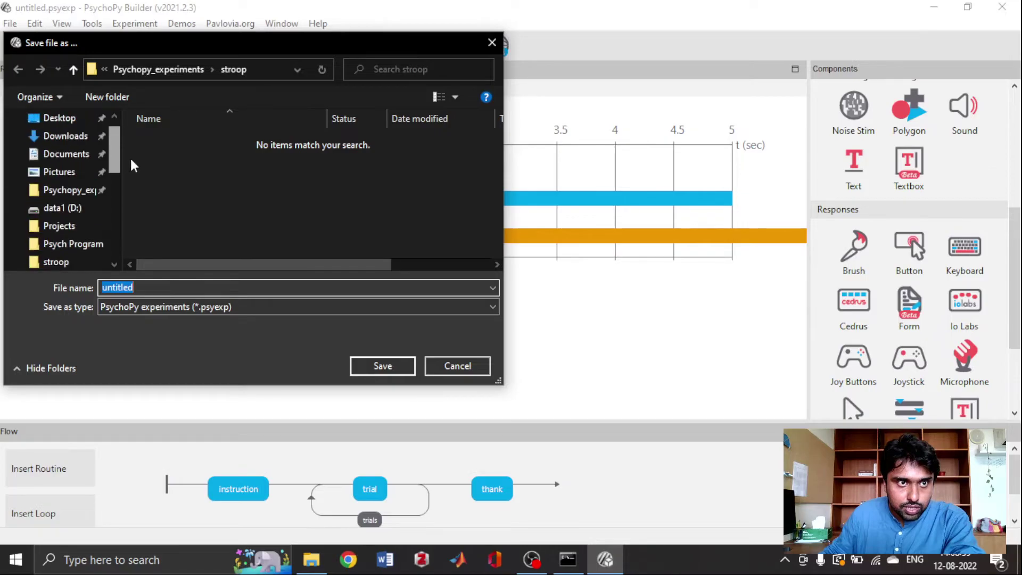
pyautogui.click(79, 190)
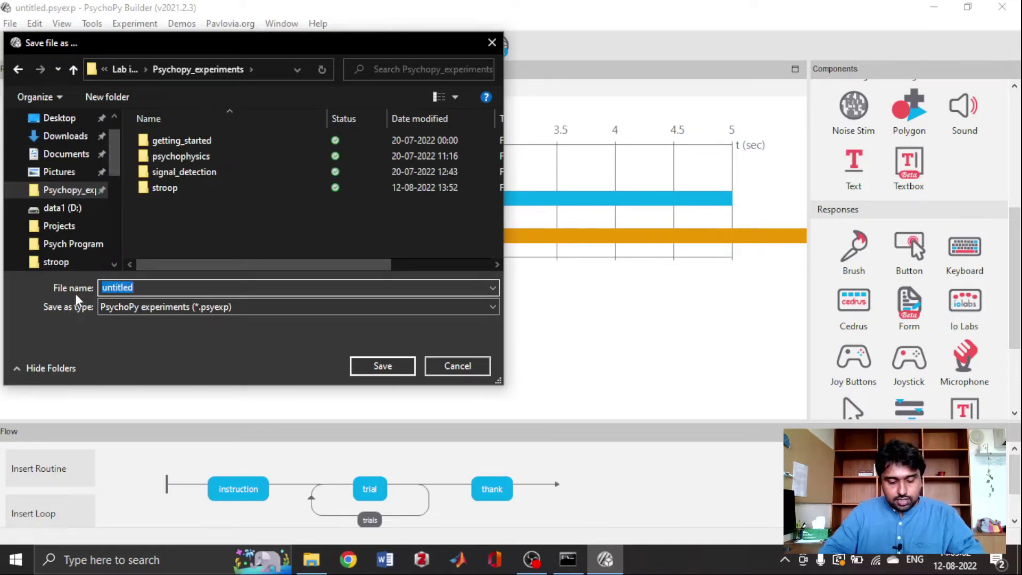
pyautogui.write('first_exp')
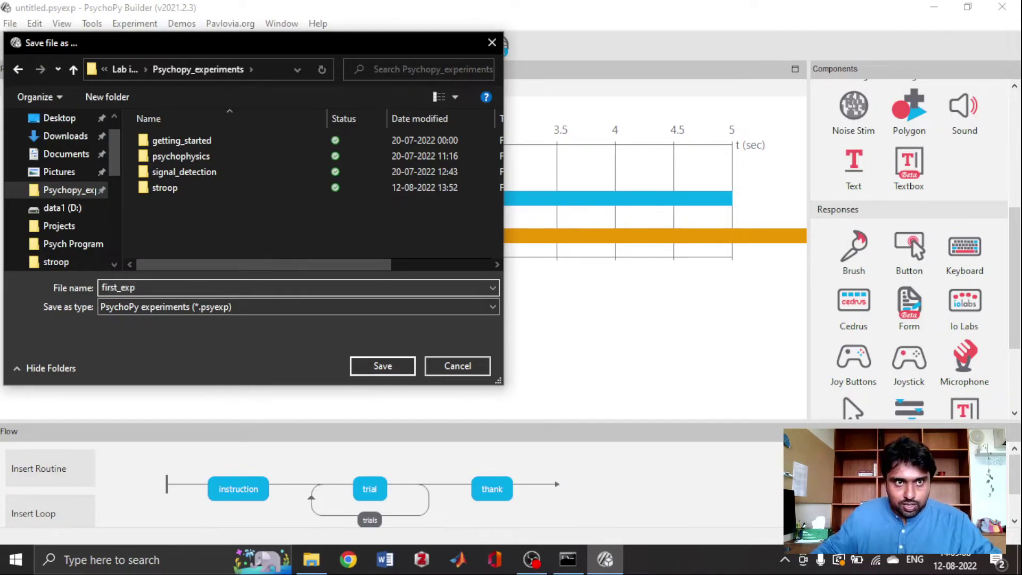
pyautogui.click(382, 367)
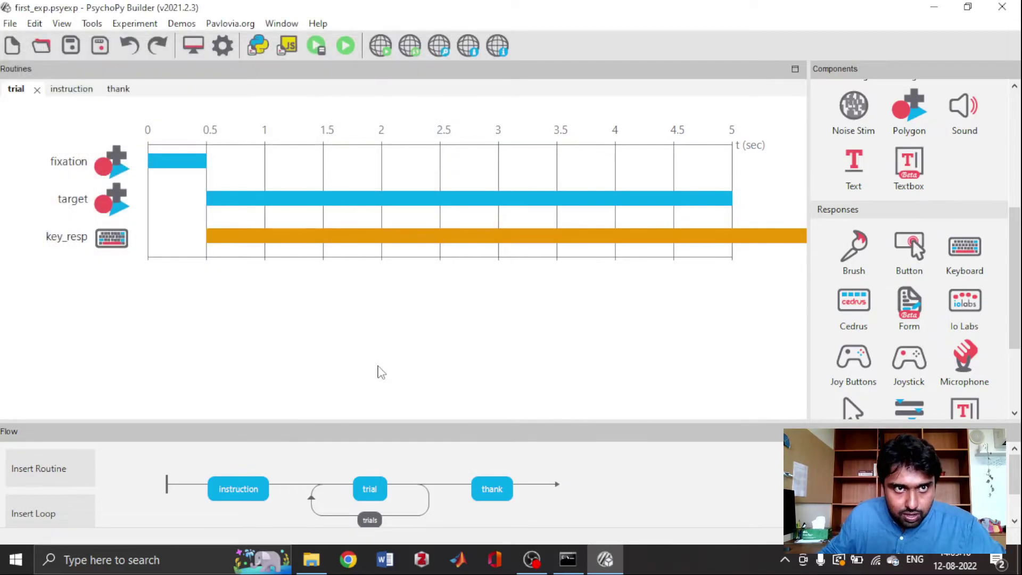
# Run the experiment with 1 as the participant and keep the default session.
pyautogui.click(338, 47)
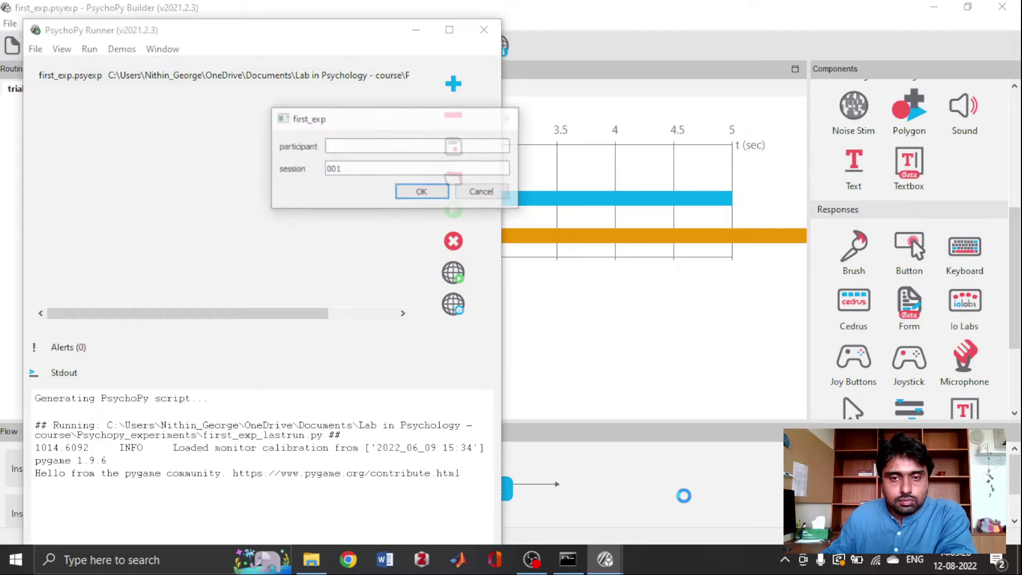
pyautogui.click(339, 151)
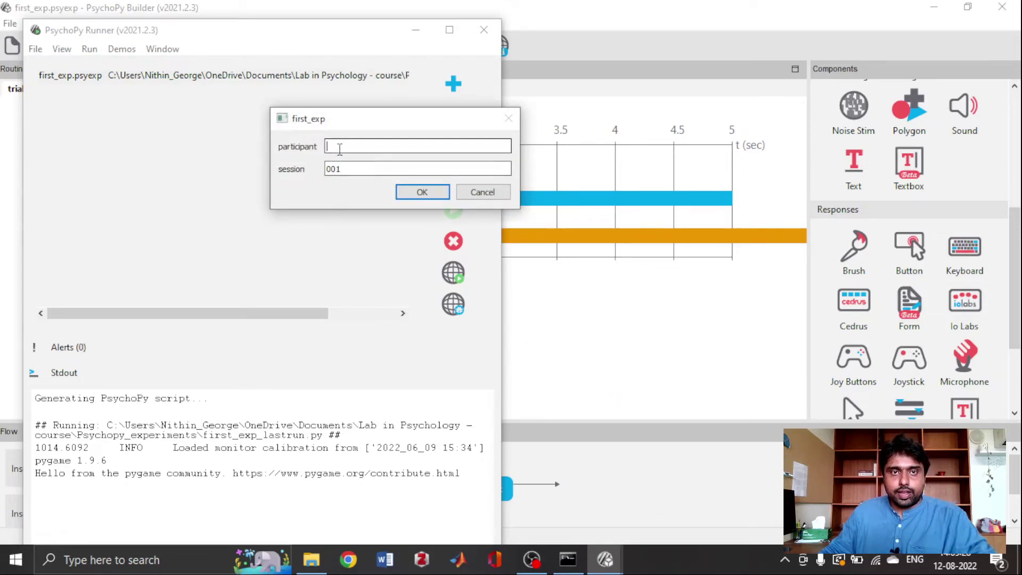
pyautogui.write('1')
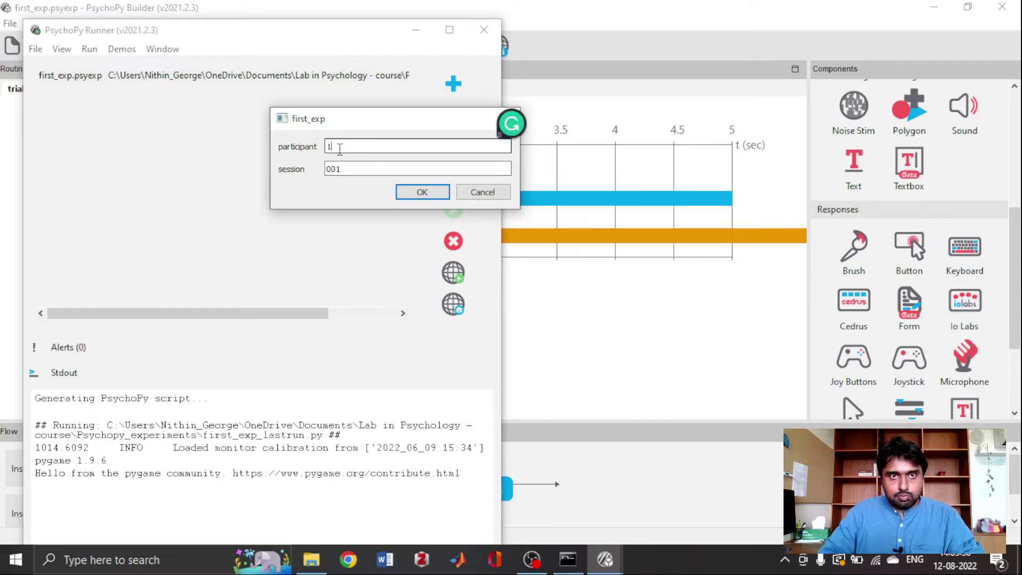
pyautogui.click(421, 193)
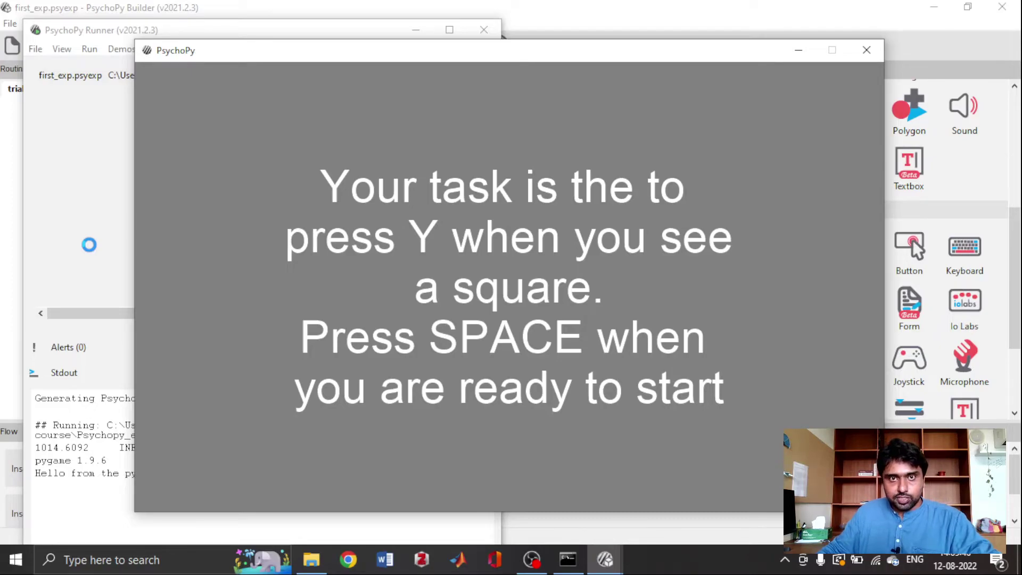
# Start the trials from the instruction screen, respond with Y to each of the five squares, and minimize the Runner window once the experiment ends.
pyautogui.press('space')
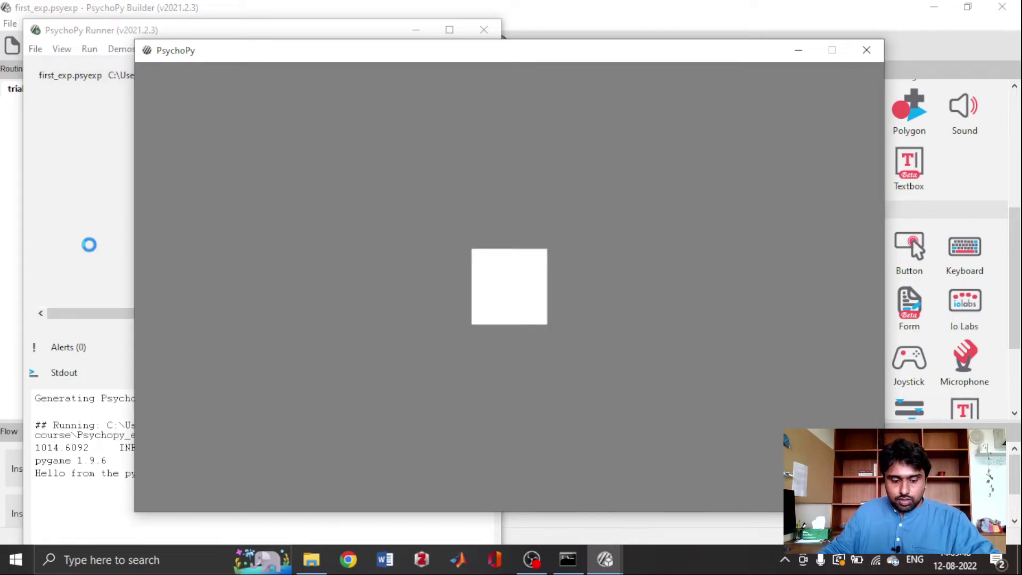
pyautogui.press('space')
pyautogui.press('space')
pyautogui.press('space')
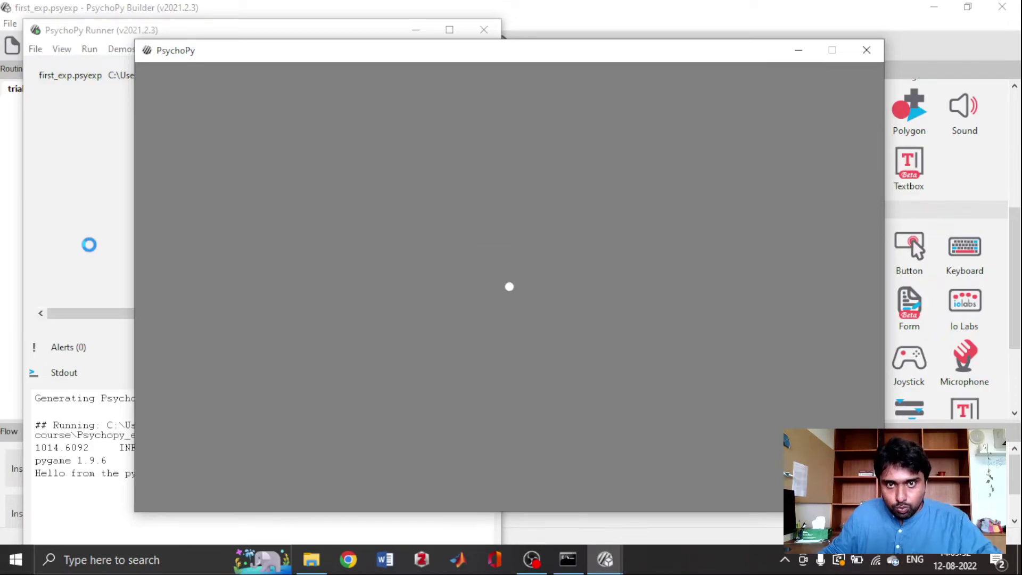
pyautogui.press('space')
pyautogui.press('space')
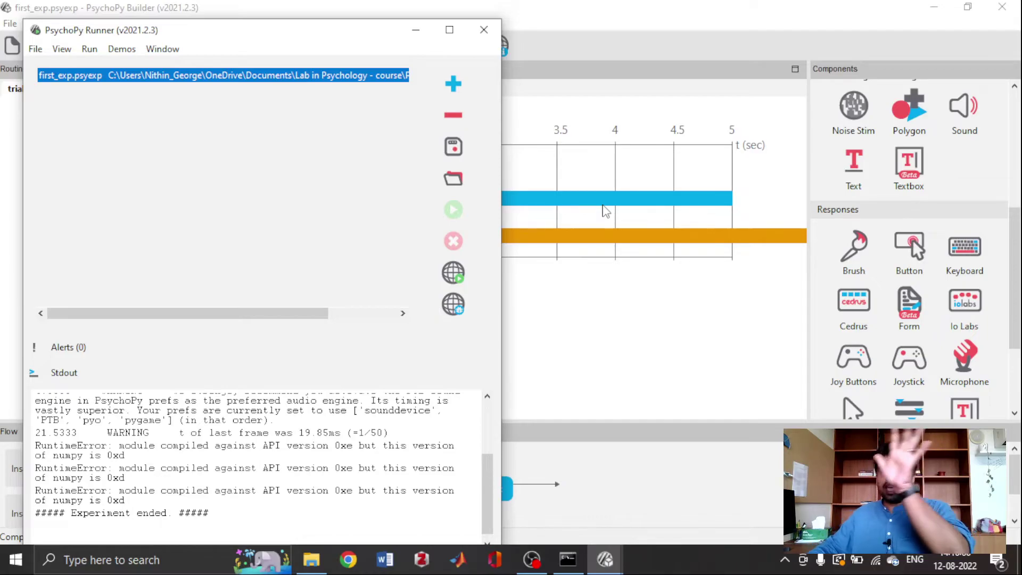
pyautogui.click(416, 30)
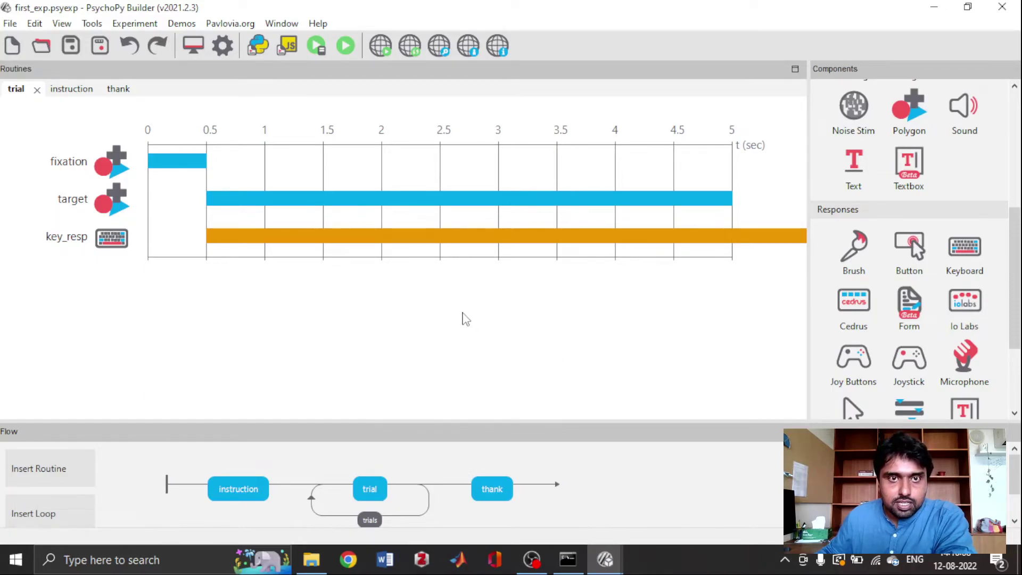
# Switch to File Explorer and open the run's CSV file 1_first_exp_2022_Aug_12_1409 from the data folder in Excel.
pyautogui.click(314, 566)
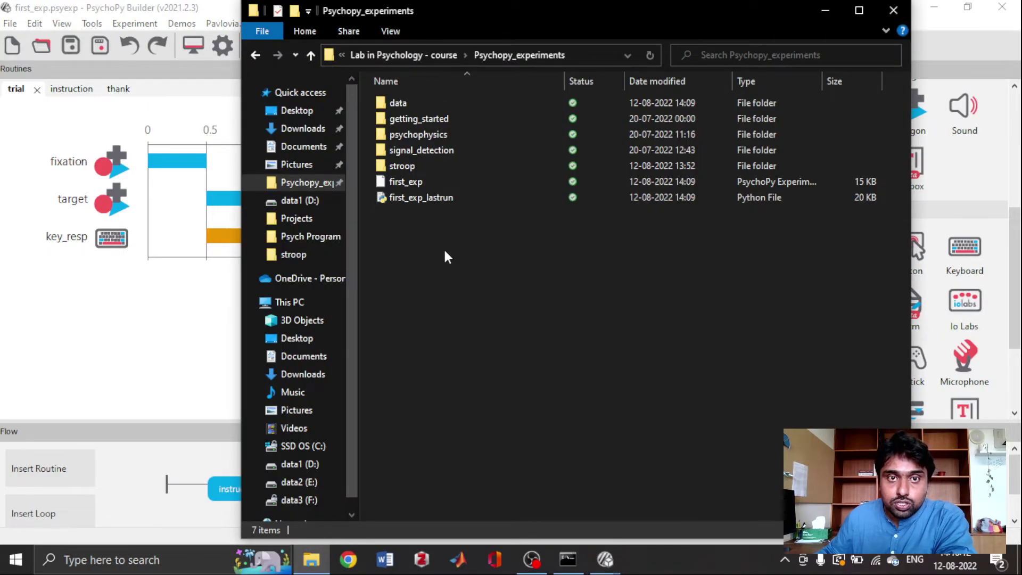
pyautogui.doubleClick(467, 106)
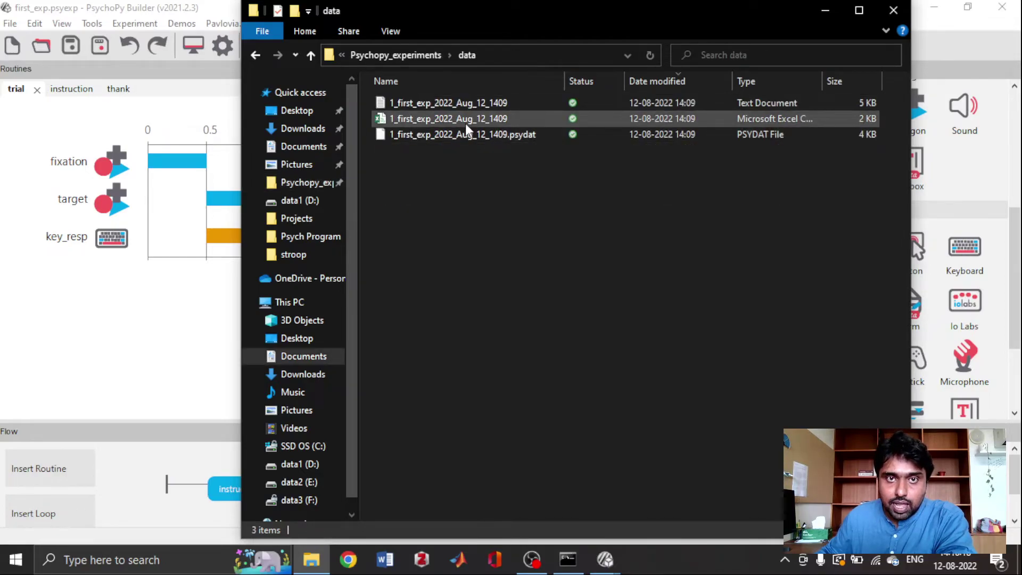
pyautogui.doubleClick(467, 122)
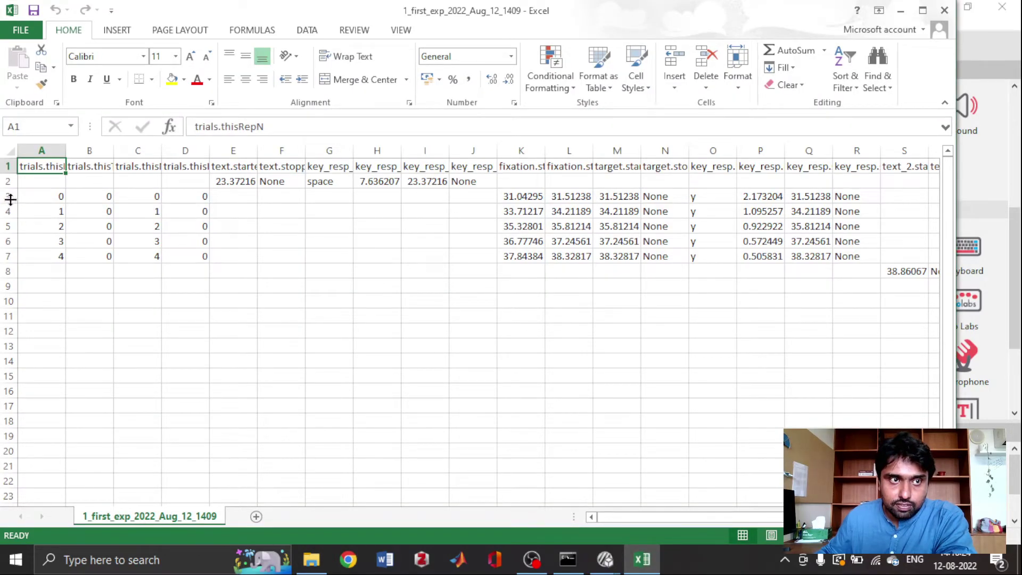
# Review the recorded trial rows and columns, and widen column P to show the full key_resp.rt header.
pyautogui.moveTo(11, 199); pyautogui.dragTo(11, 260)
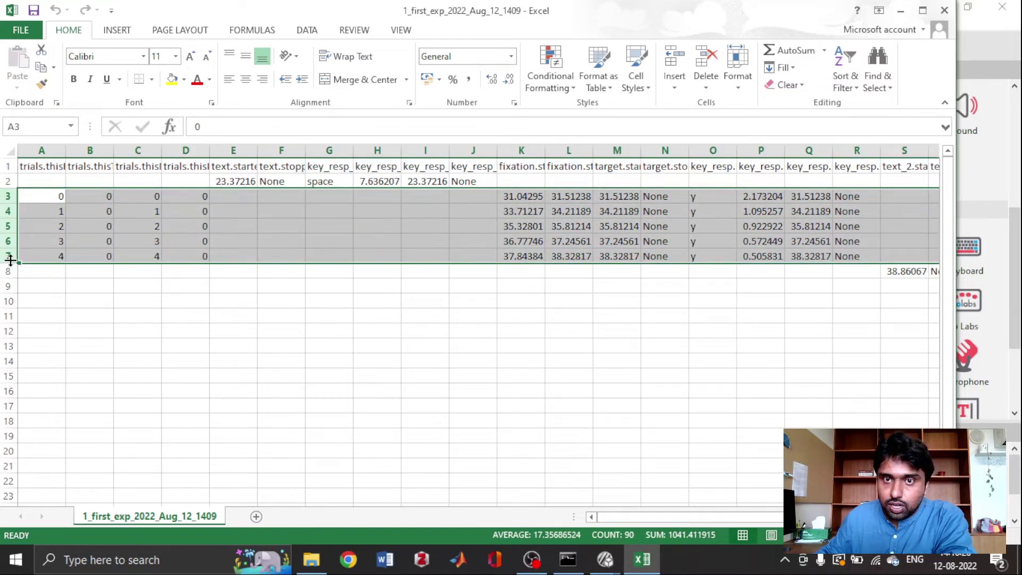
pyautogui.click(719, 346)
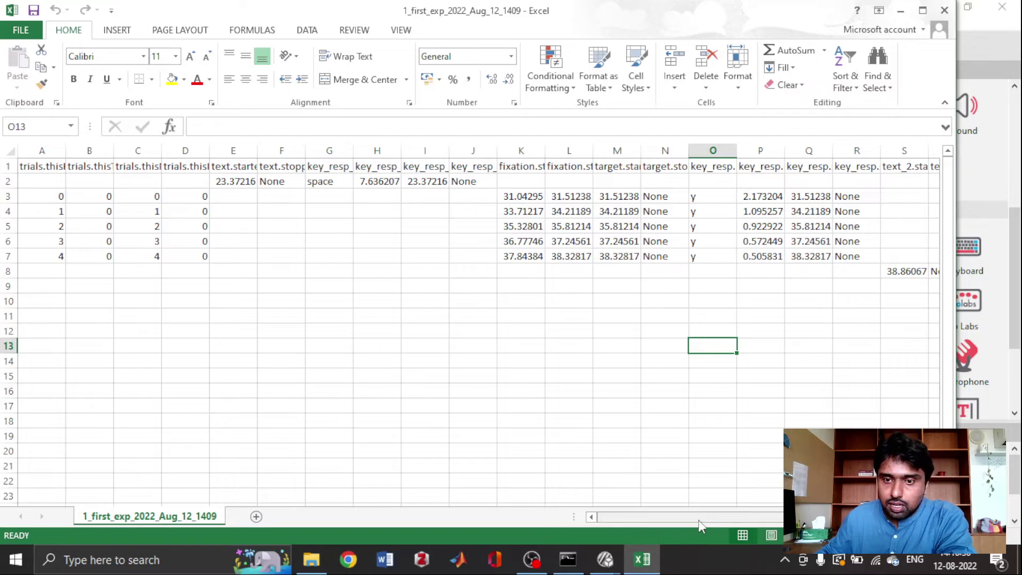
pyautogui.hscroll(5, 699, 519)
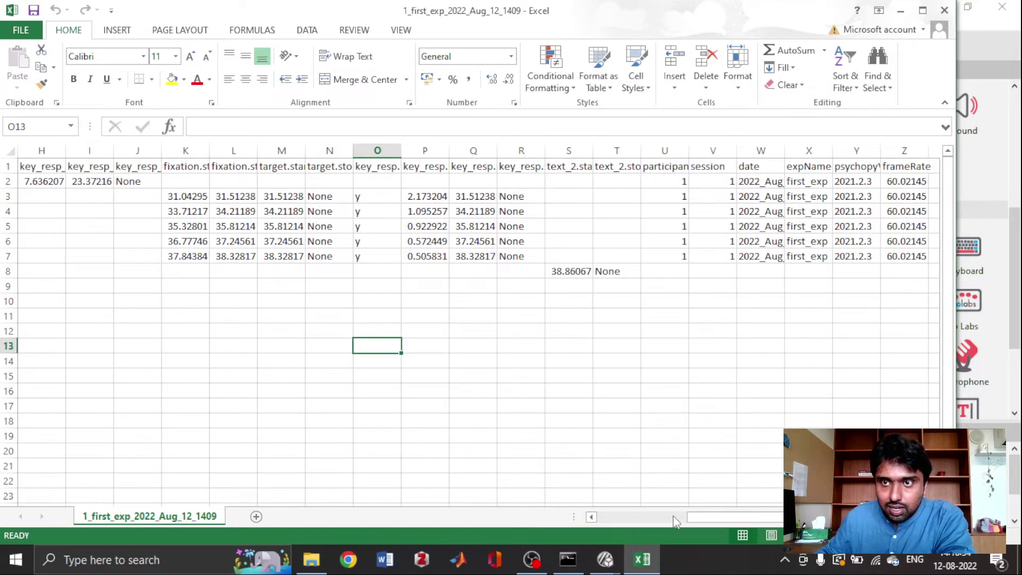
pyautogui.moveTo(729, 525); pyautogui.dragTo(638, 526)
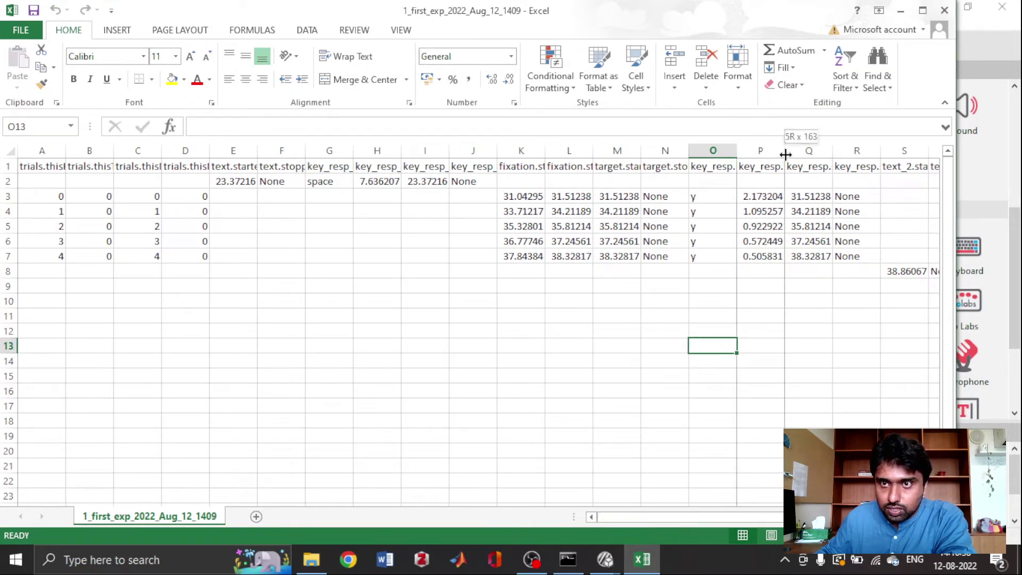
pyautogui.moveTo(785, 151); pyautogui.dragTo(855, 153)
pyautogui.click(770, 166)
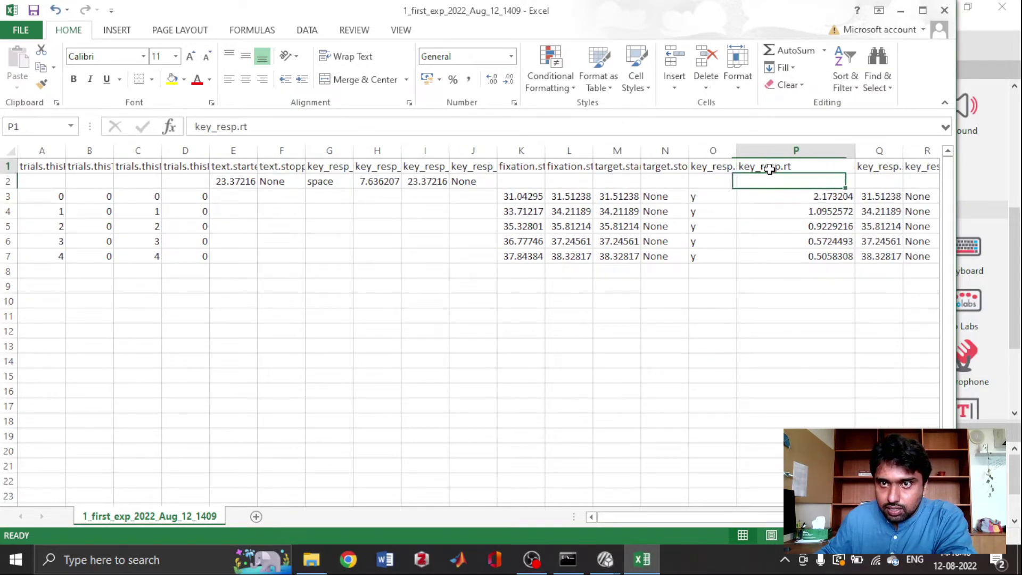
# Inspect the first and last trial response times in the key_resp.rt column, and return to PsychoPy Builder with Excel and File Explorer minimized.
pyautogui.click(772, 199)
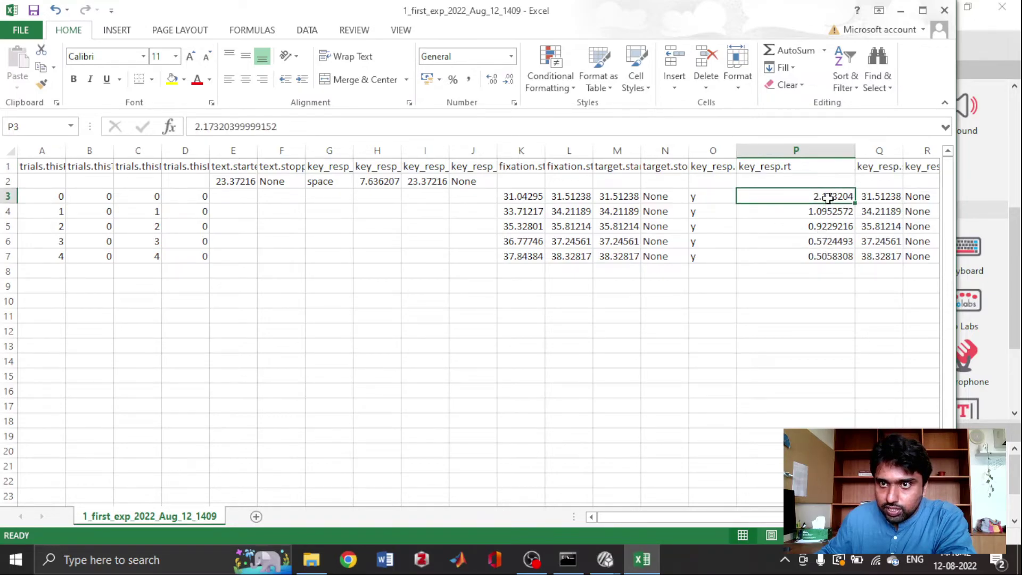
pyautogui.click(827, 256)
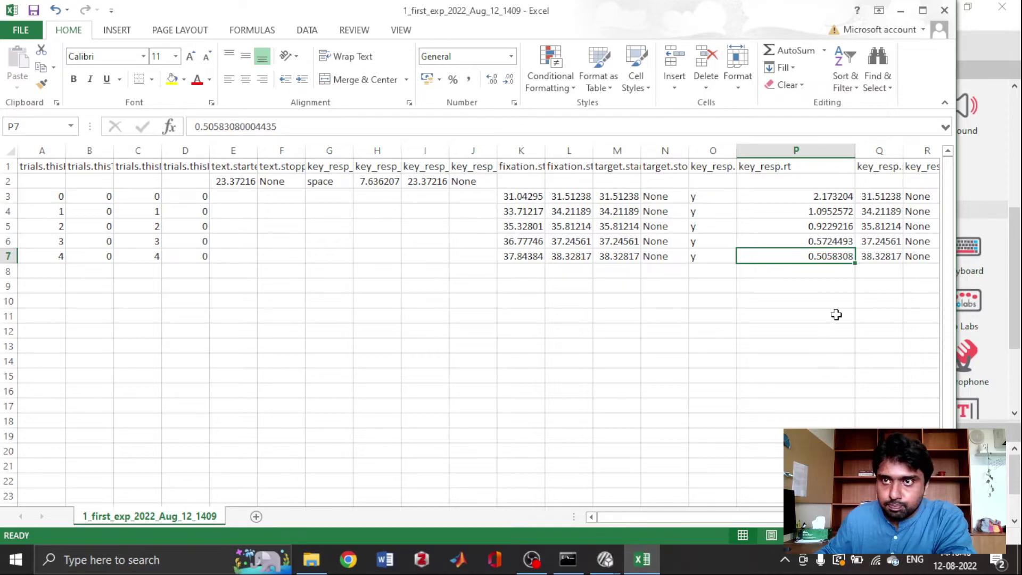
pyautogui.click(900, 10)
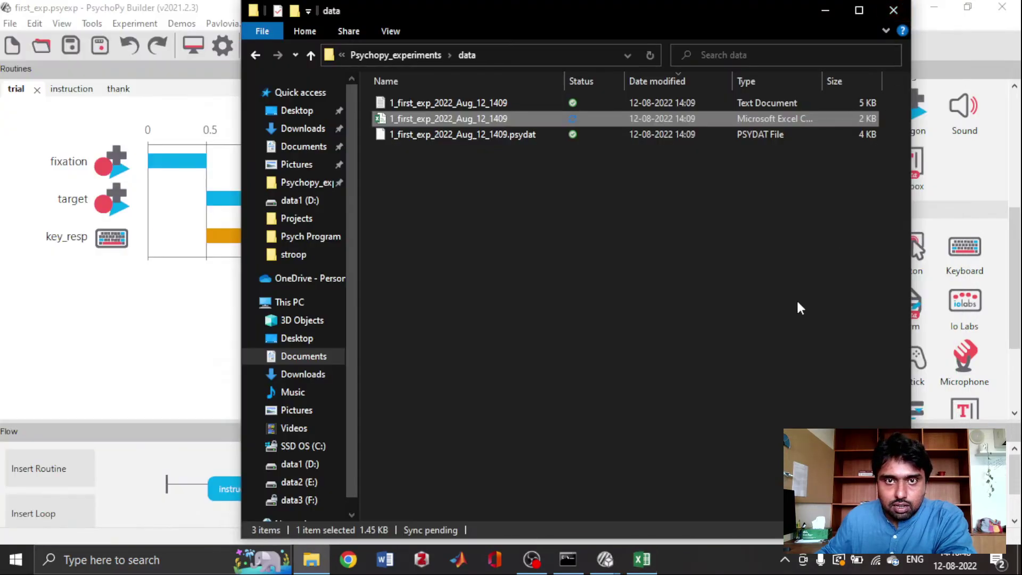
pyautogui.click(833, 9)
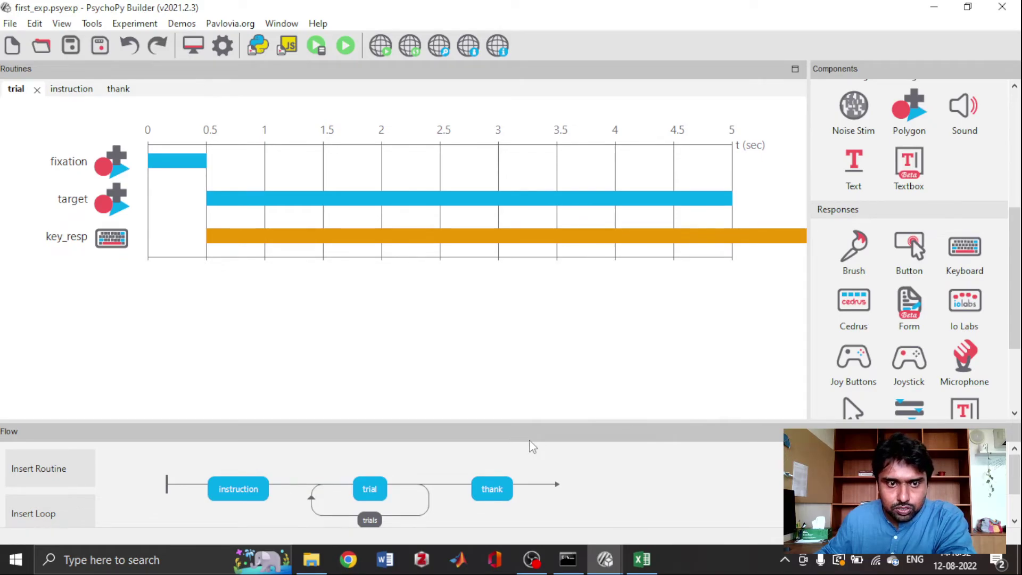
pyautogui.click(379, 498)
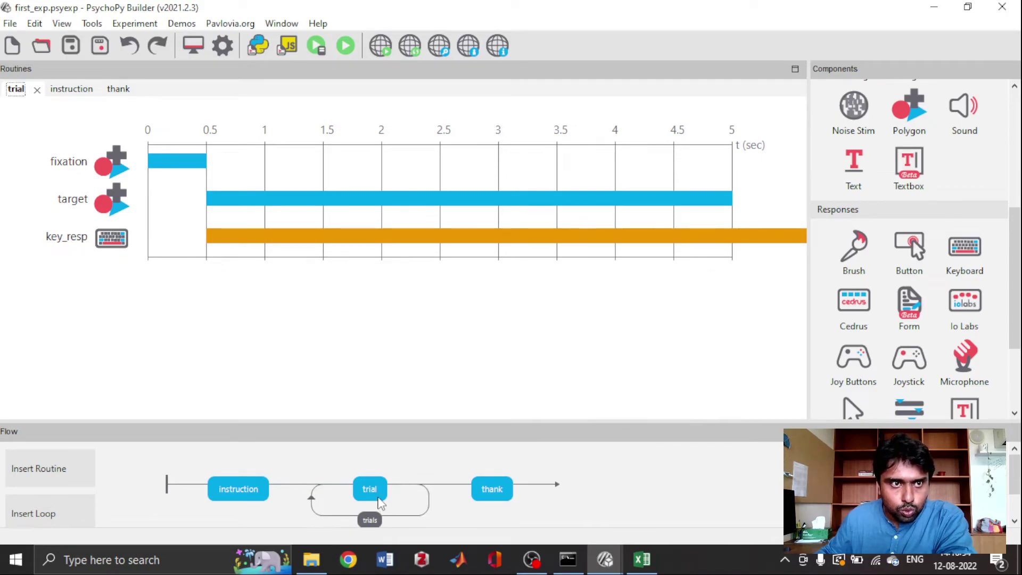
pyautogui.click(338, 201)
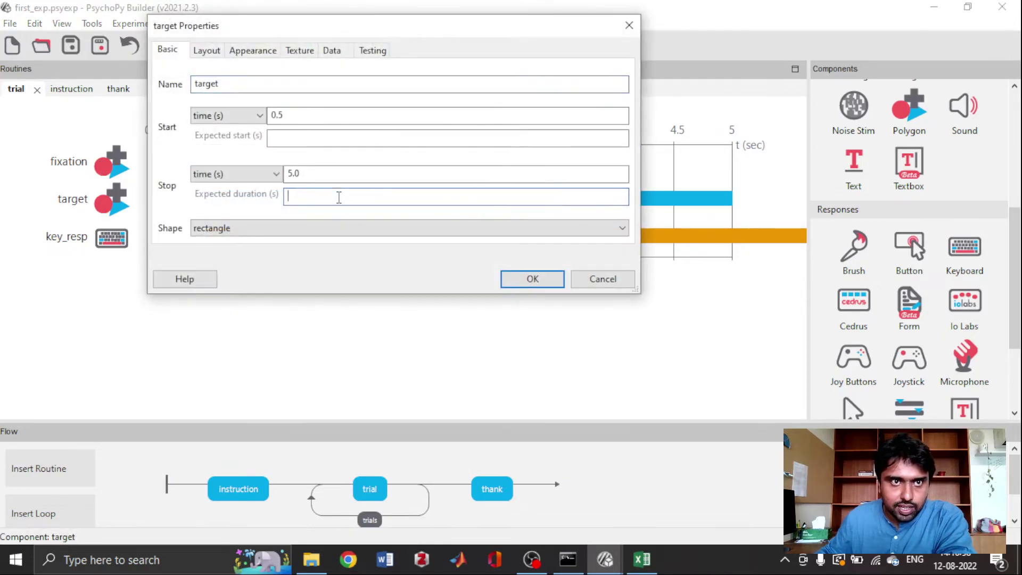
pyautogui.click(349, 194)
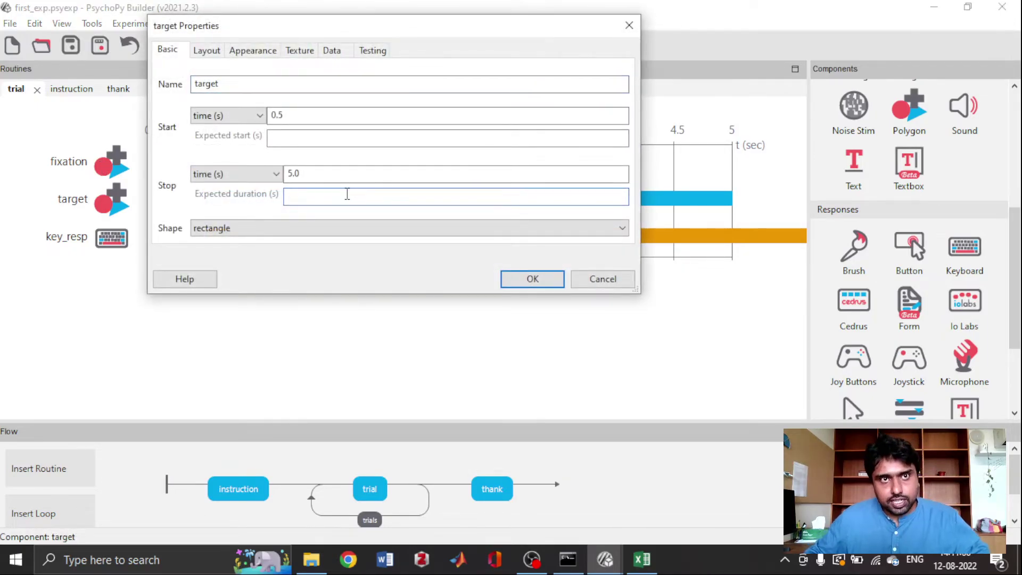
pyautogui.click(635, 27)
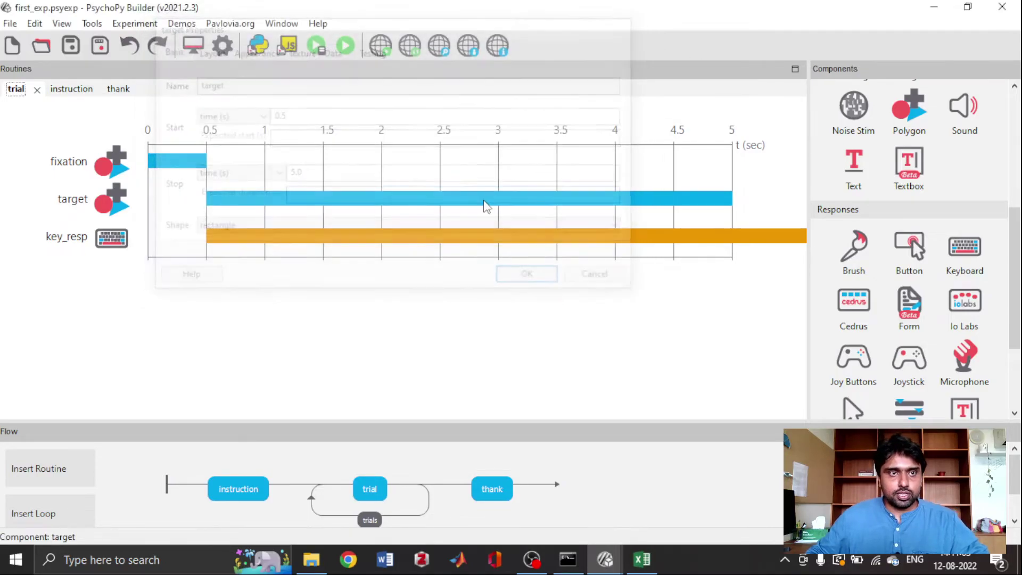
# Set the position of the trial routine's target polygon to (-300, 0) in its layout properties and apply the change.
pyautogui.click(347, 210)
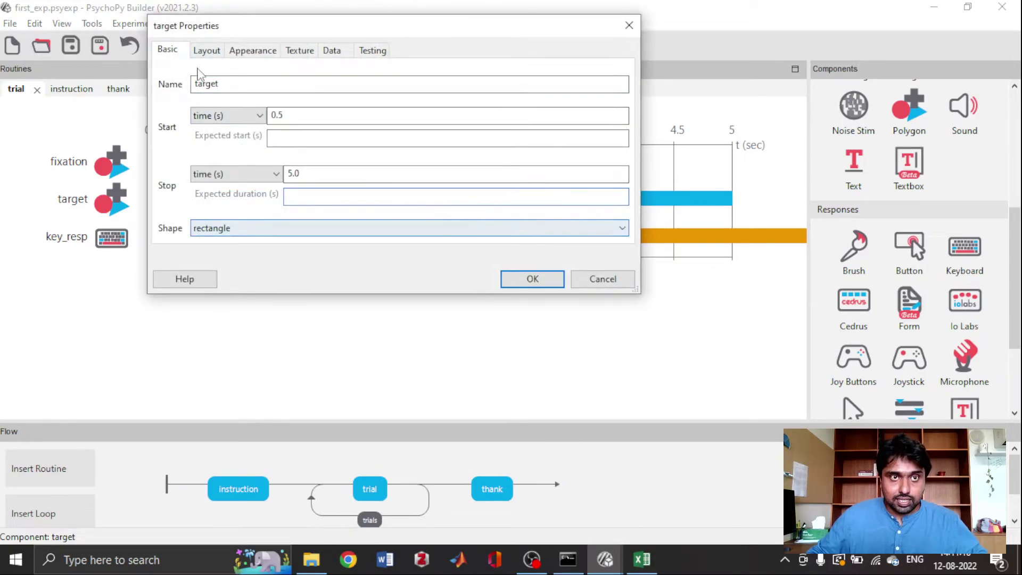
pyautogui.click(206, 50)
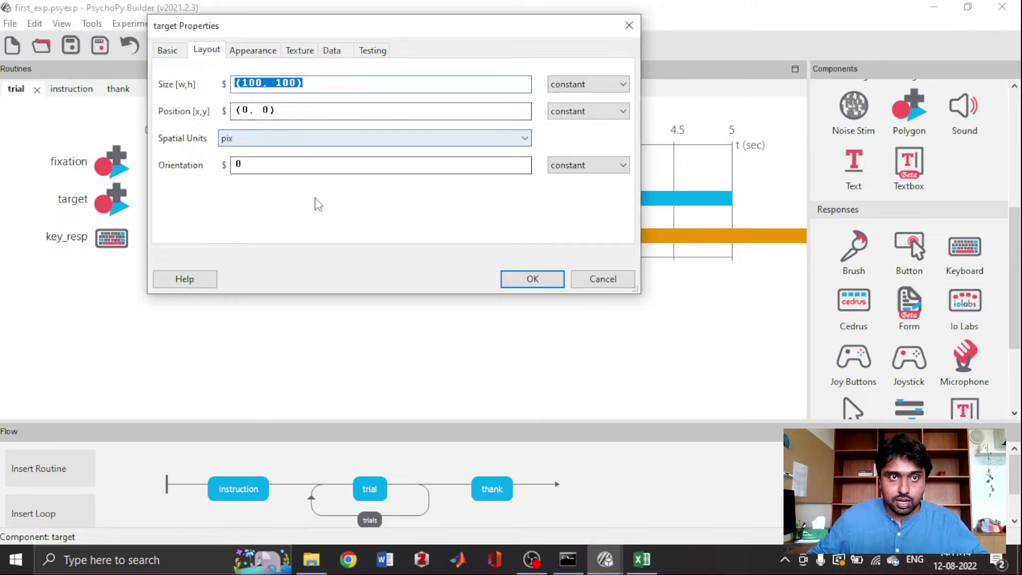
pyautogui.click(243, 110)
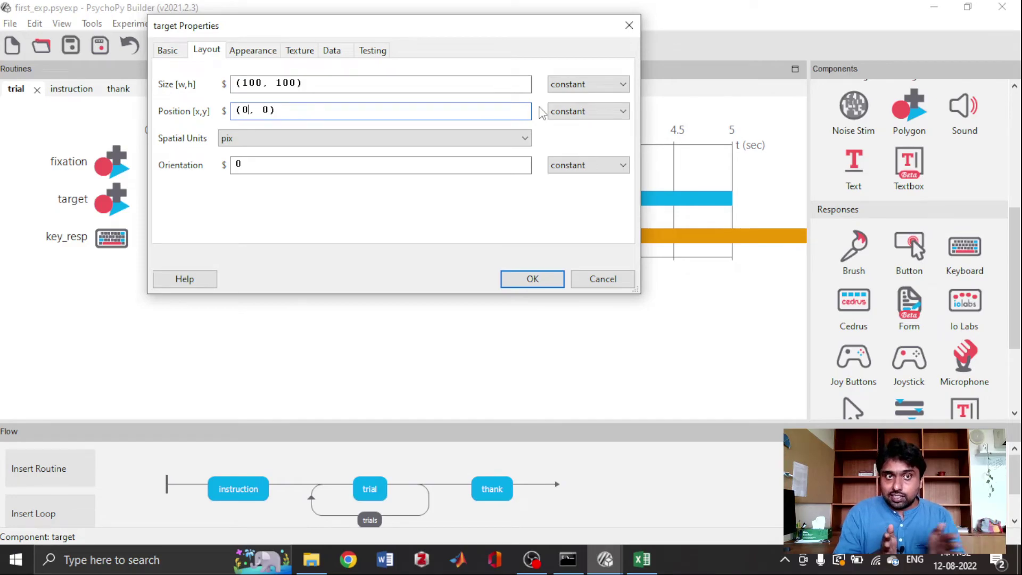
pyautogui.press('BackSpace')
pyautogui.write('-1, 0')
pyautogui.press('BackSpace')
pyautogui.press('BackSpace')
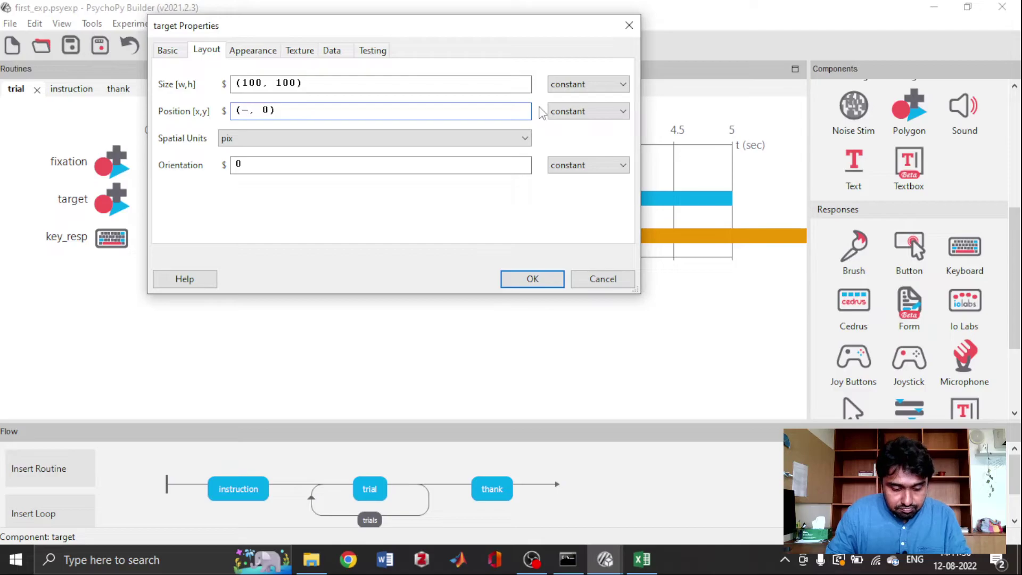
pyautogui.write('200')
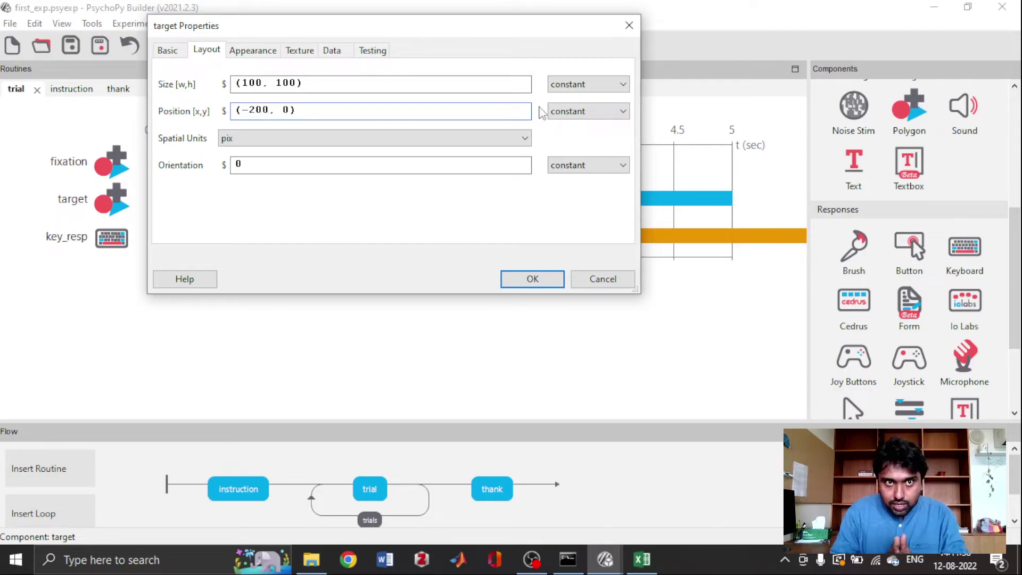
pyautogui.press('BackSpace')
pyautogui.press('BackSpace')
pyautogui.press('BackSpace')
pyautogui.write('300')
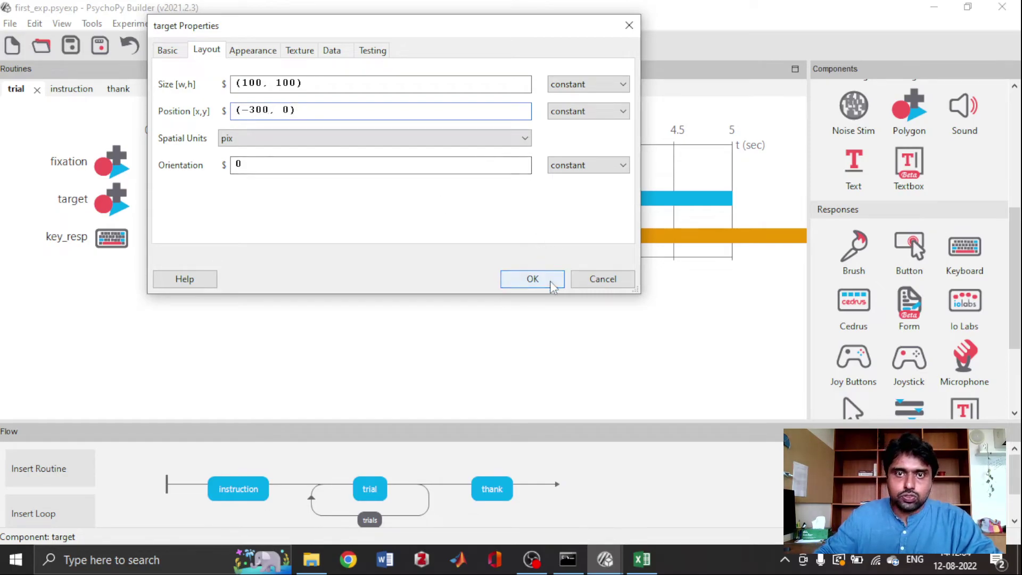
pyautogui.click(534, 279)
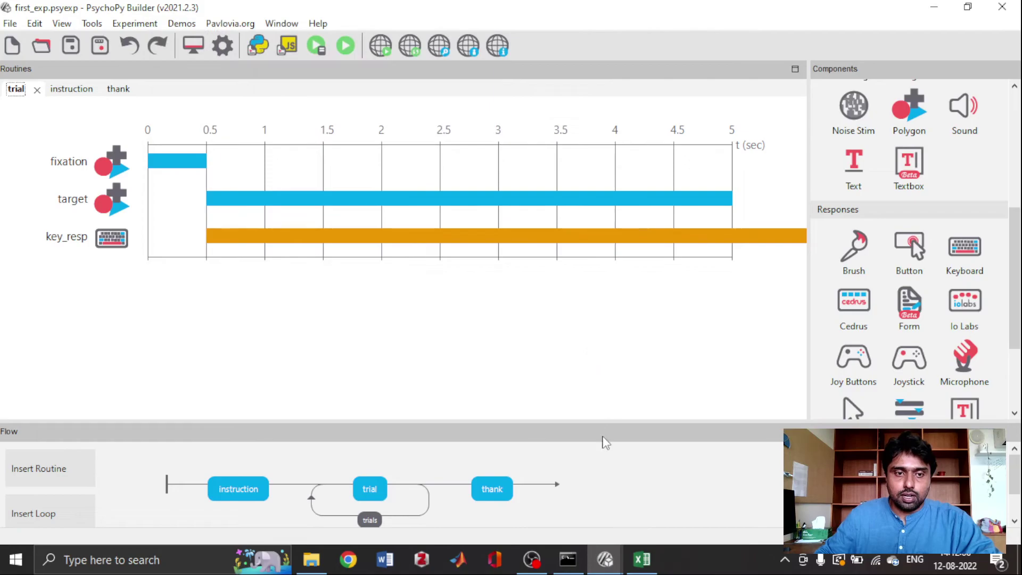
# Set the number of repetitions of the trials loop to 1.
pyautogui.click(380, 524)
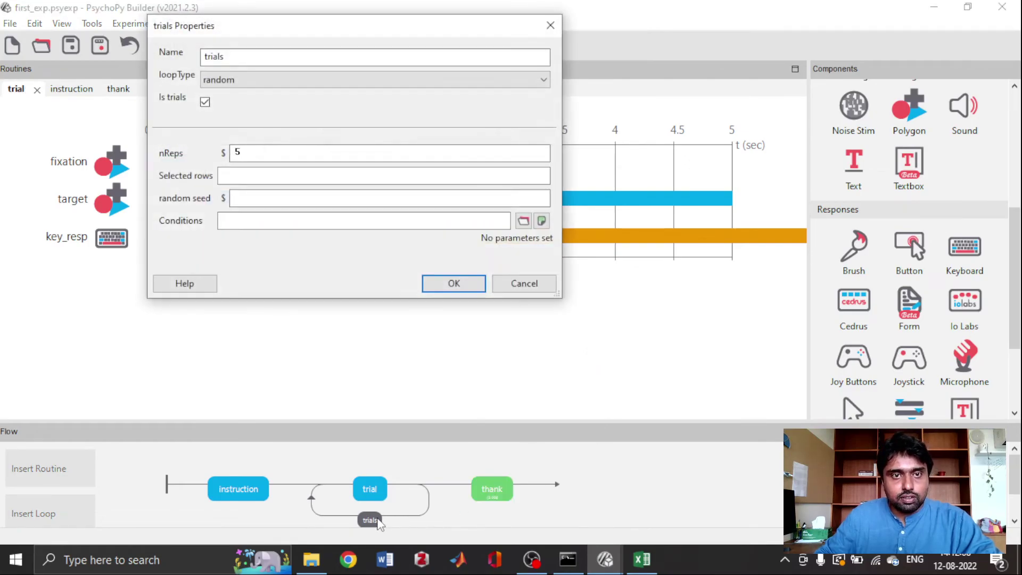
pyautogui.click(332, 152)
pyautogui.press('BackSpace')
pyautogui.write('1')
pyautogui.click(453, 287)
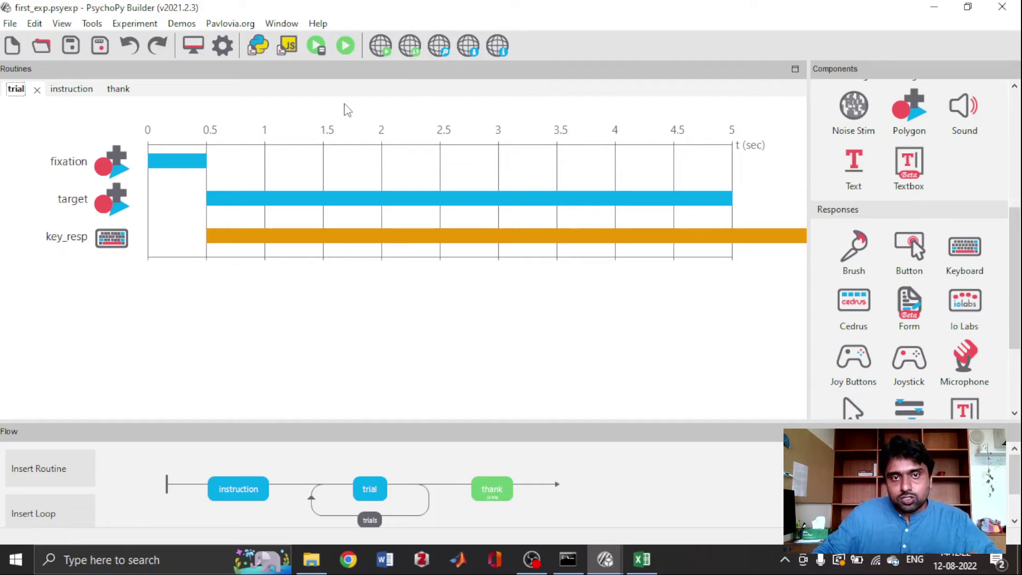
# In the experiment settings, add a blank experiment info row after session and turn off the startup info dialog.
pyautogui.click(222, 52)
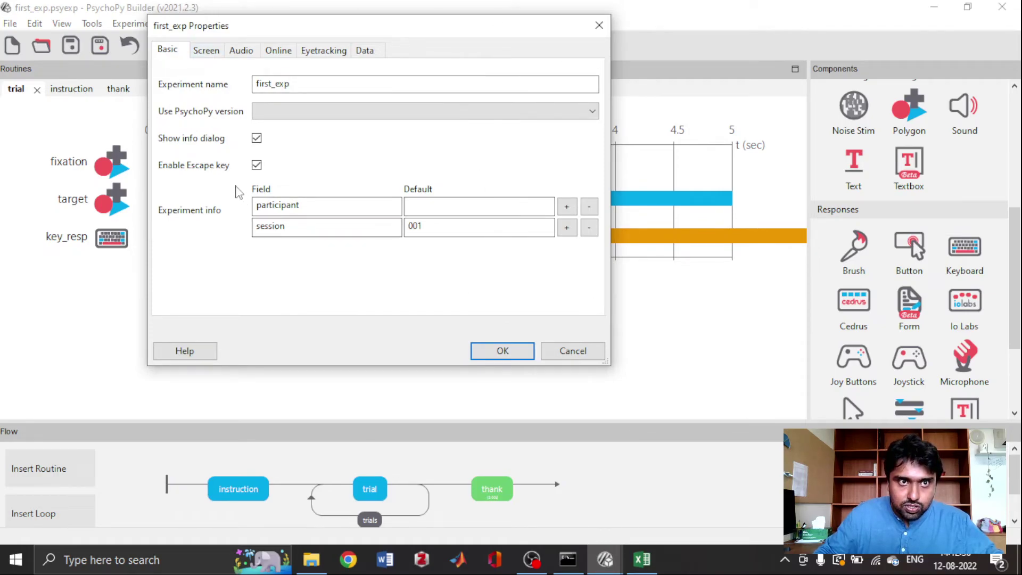
pyautogui.click(256, 139)
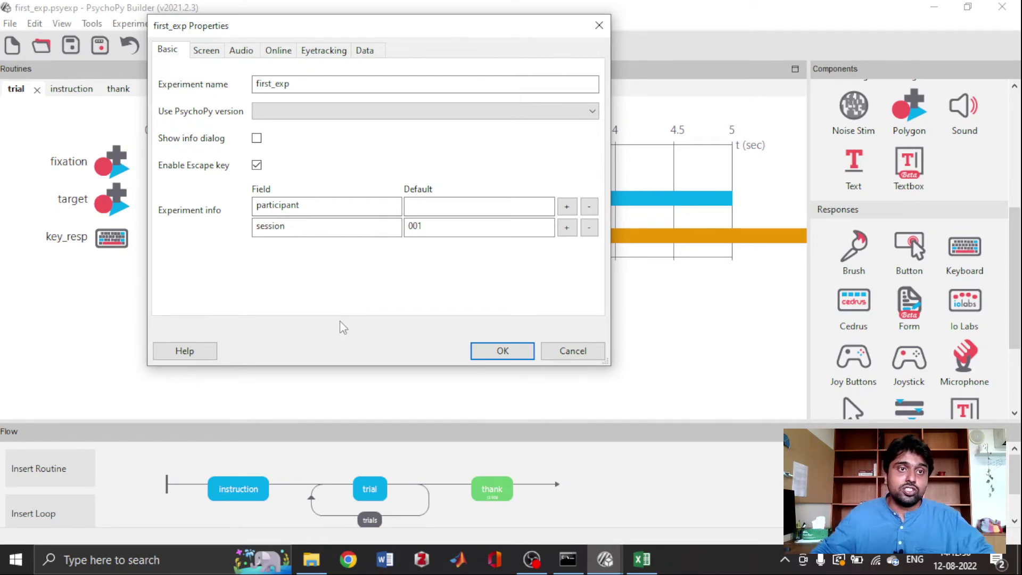
pyautogui.click(257, 138)
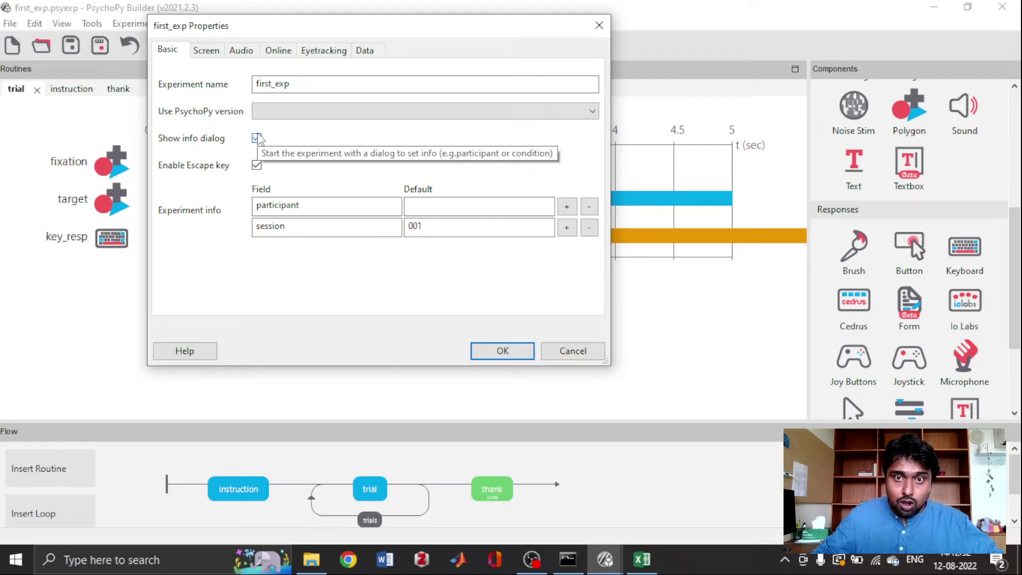
pyautogui.click(567, 228)
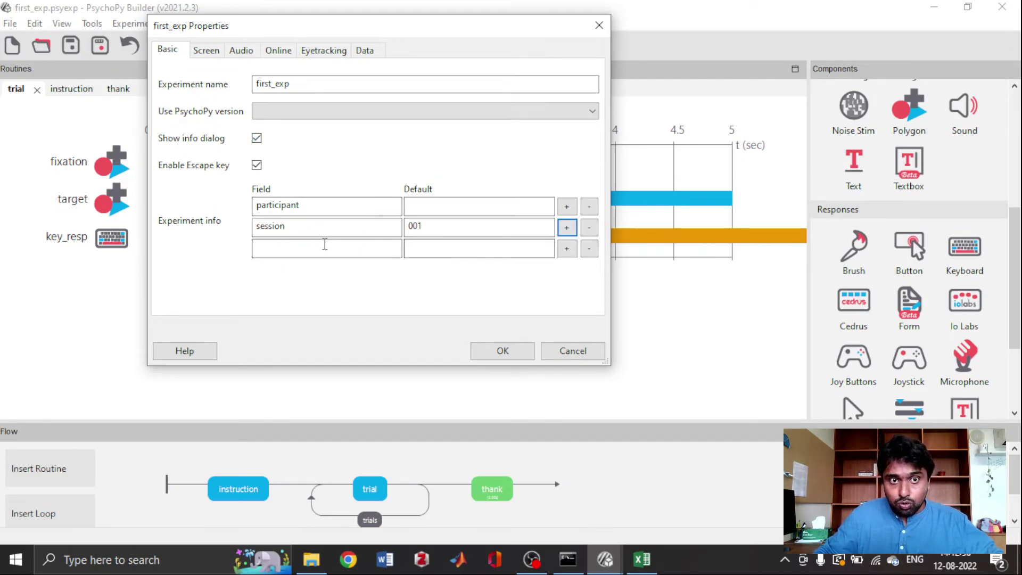
pyautogui.click(372, 245)
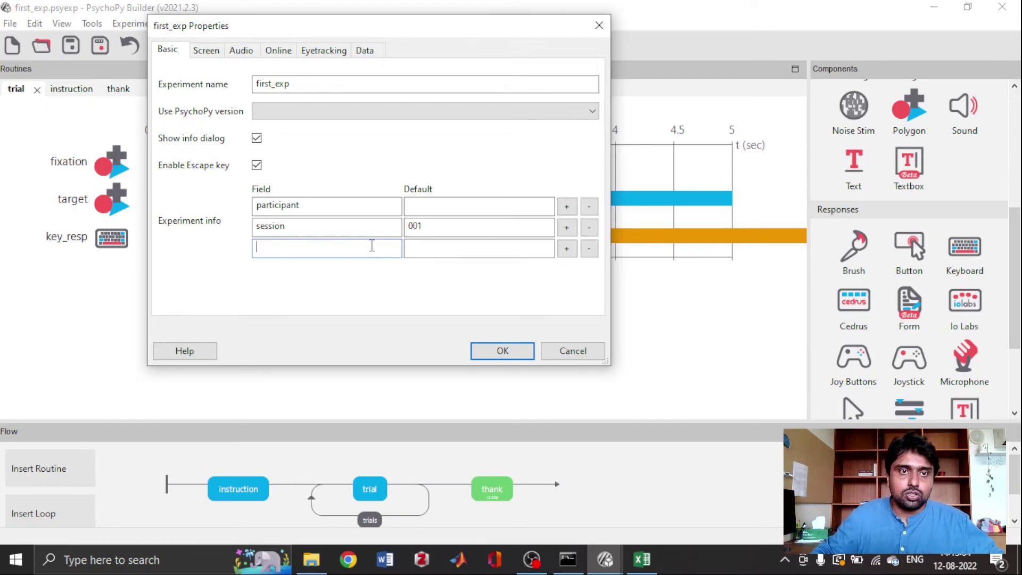
pyautogui.click(257, 138)
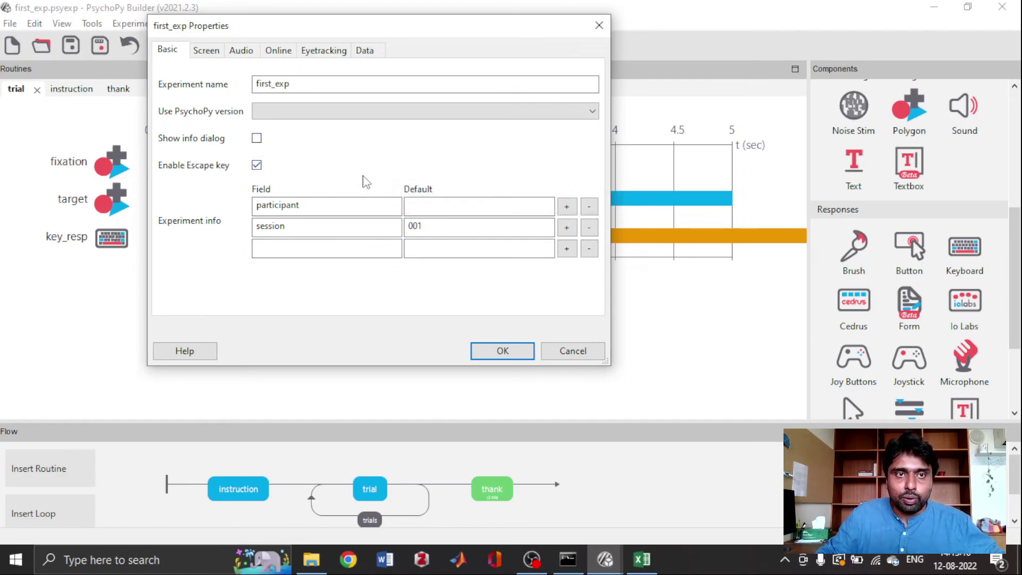
pyautogui.click(503, 354)
# Run the experiment, start from the instruction screen, and respond to the single trial to reach the thank-you screen.
pyautogui.click(345, 47)
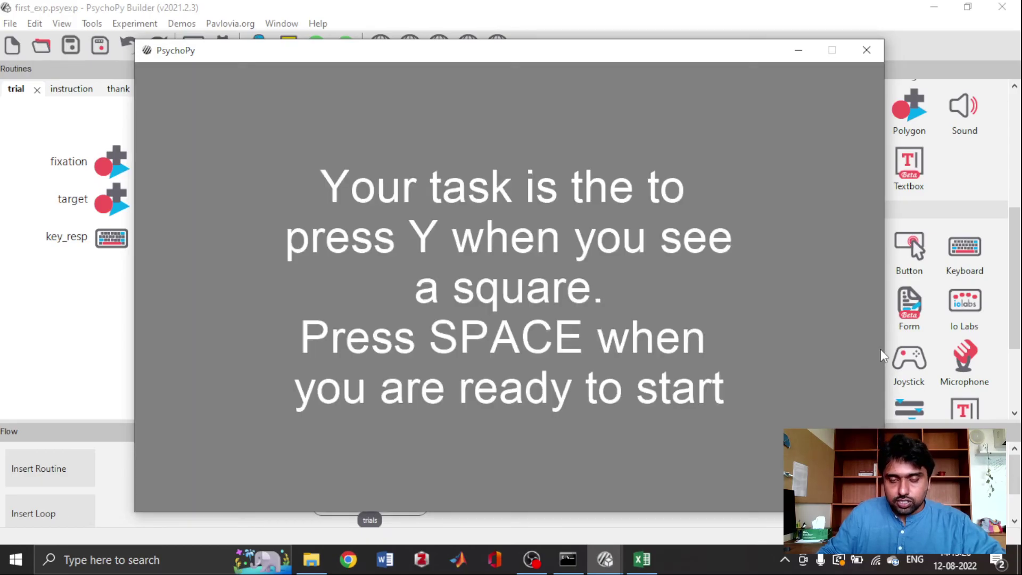
pyautogui.press('space')
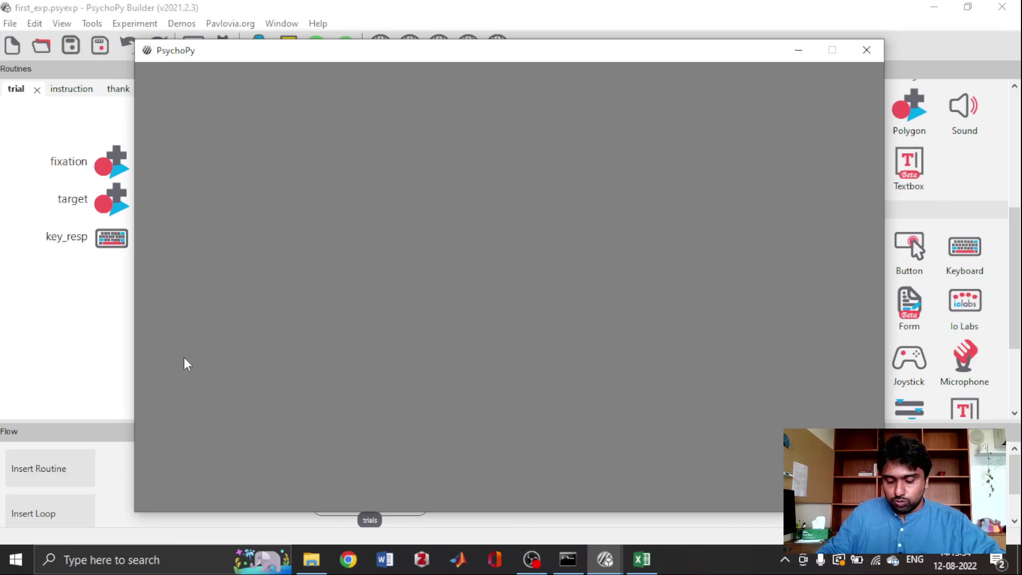
pyautogui.press('space')
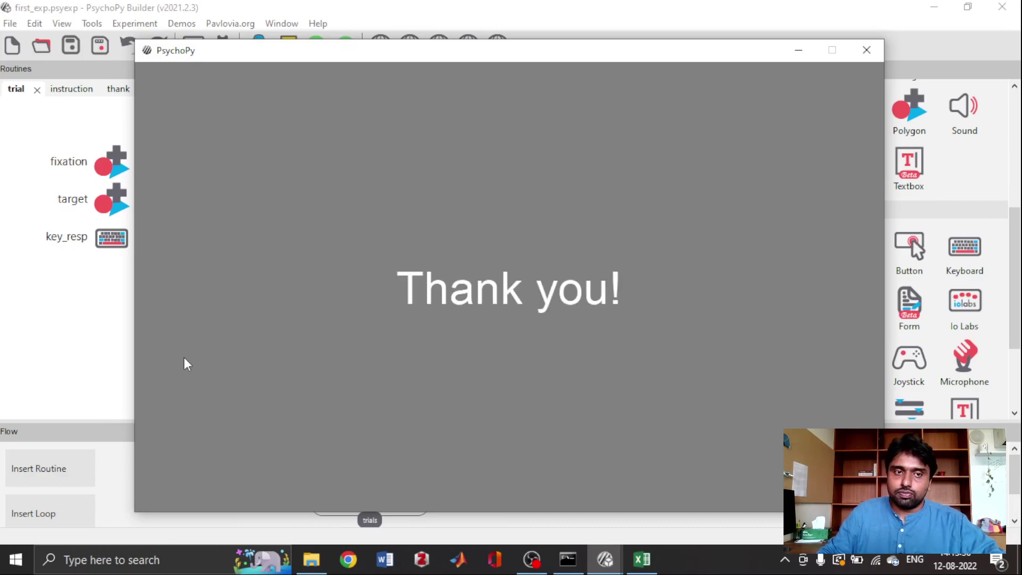